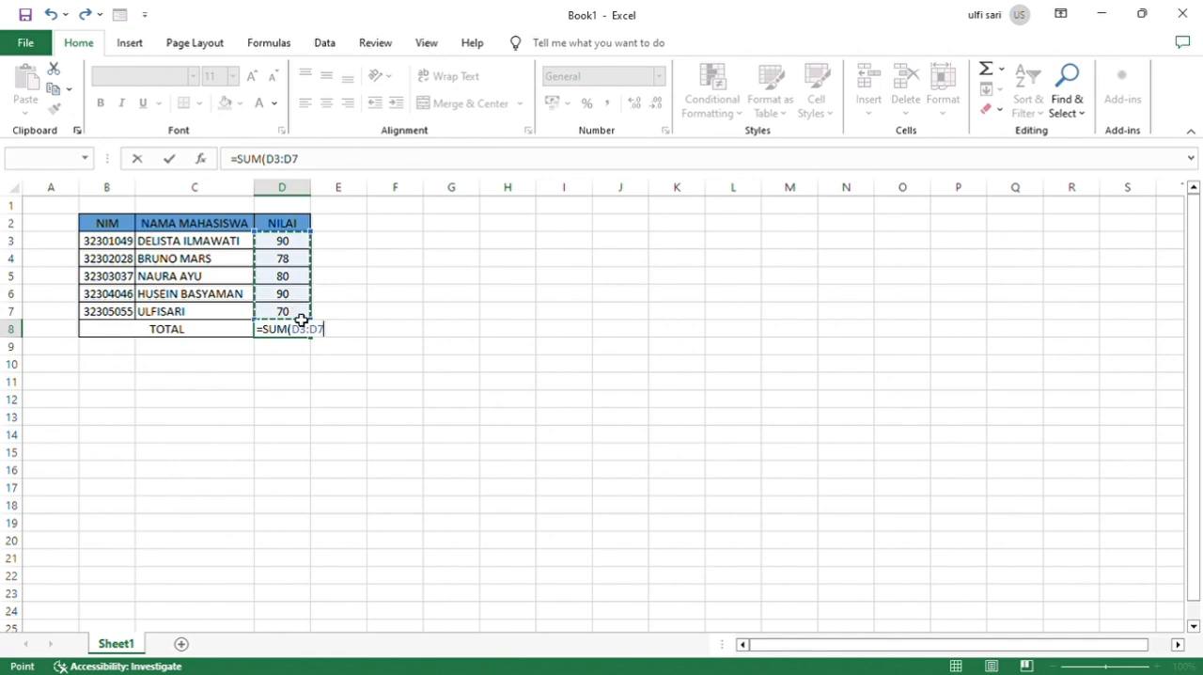
Total the NILAI scores in D8 with a SUM formula over D3:D7.
key("Return")
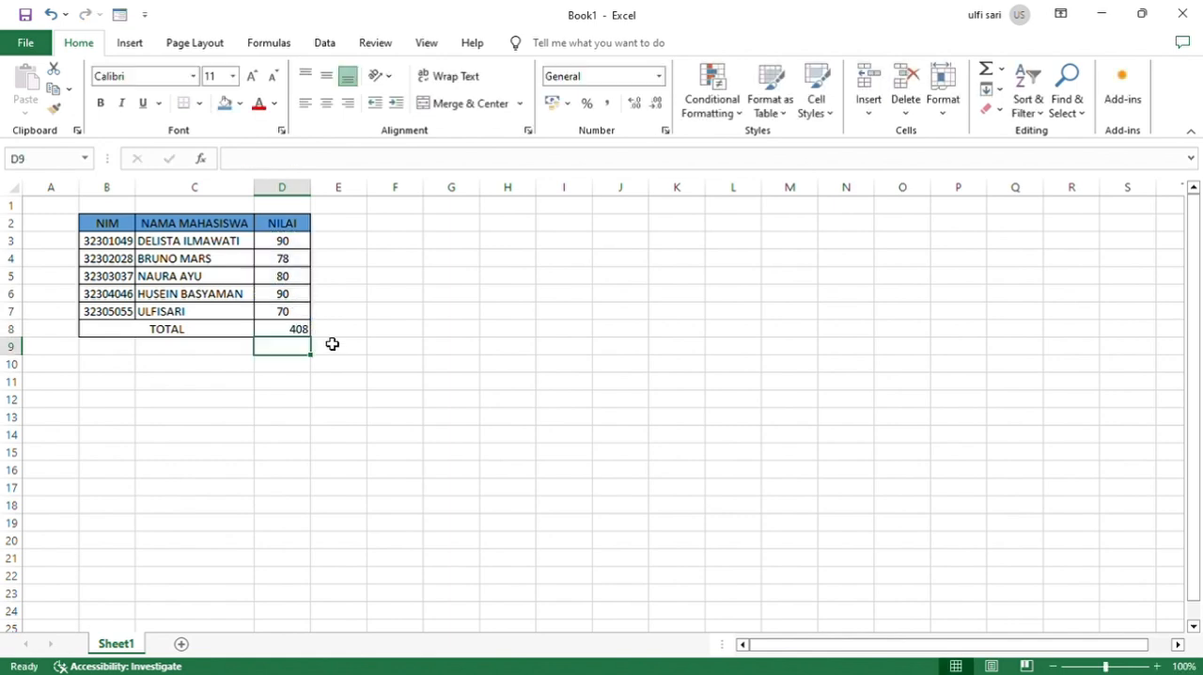
left_click(328, 347)
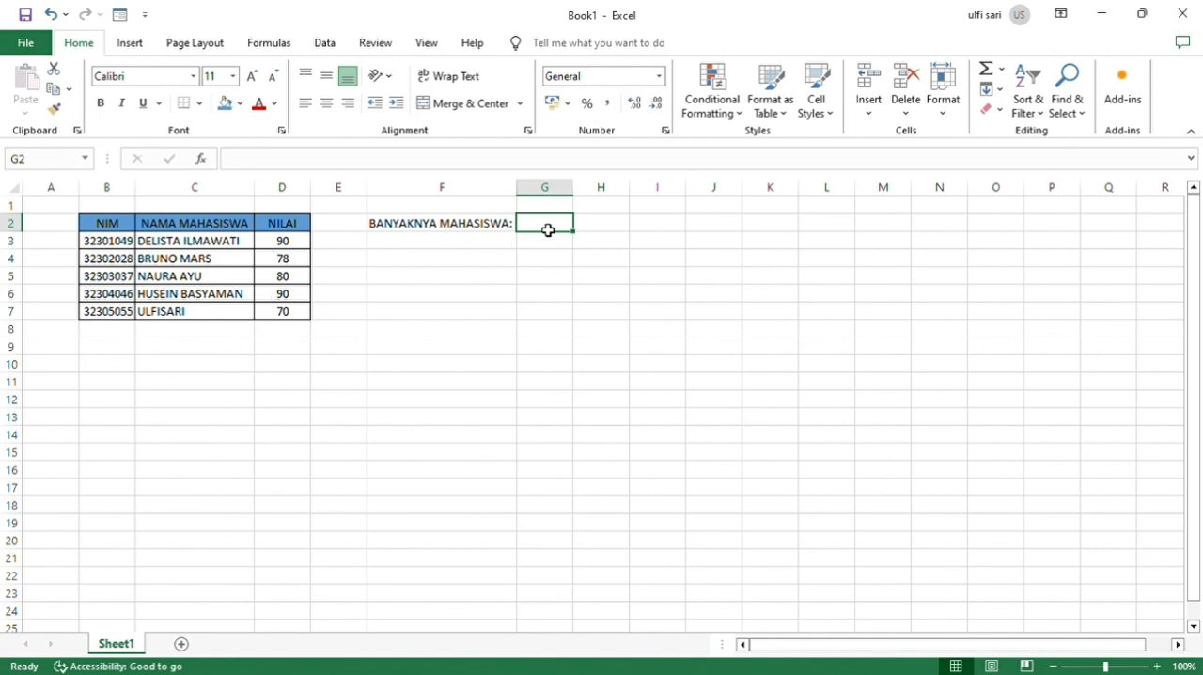
Count the students beside BANYAKNYA MAHASISWA in G2 with a COUNT formula over the NIM range B3:B7.
type("=CON")
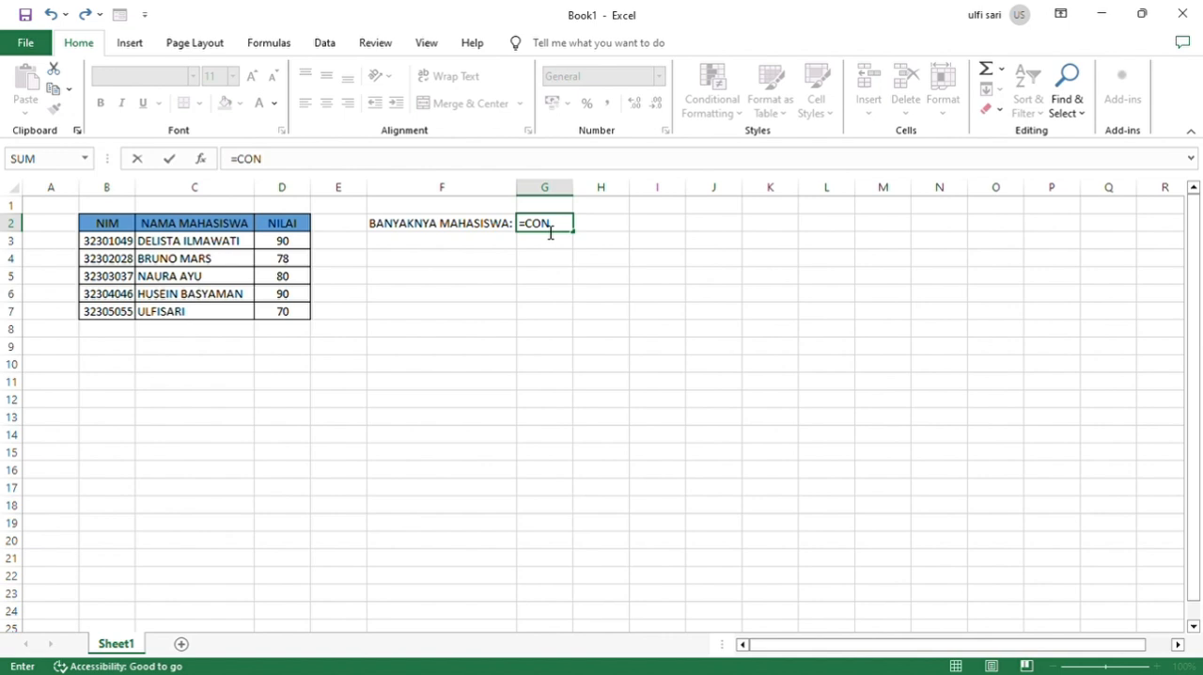
key("BackSpace")
type("UNT(")
left_click_drag(121, 246, 131, 313)
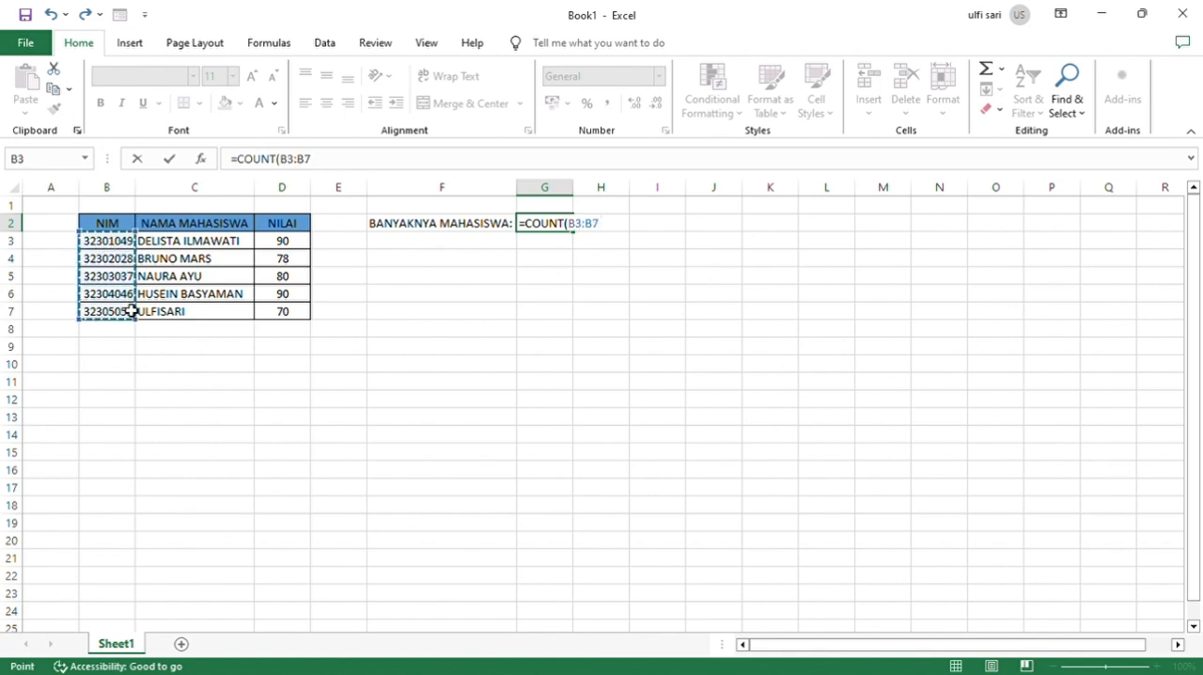
key("Return")
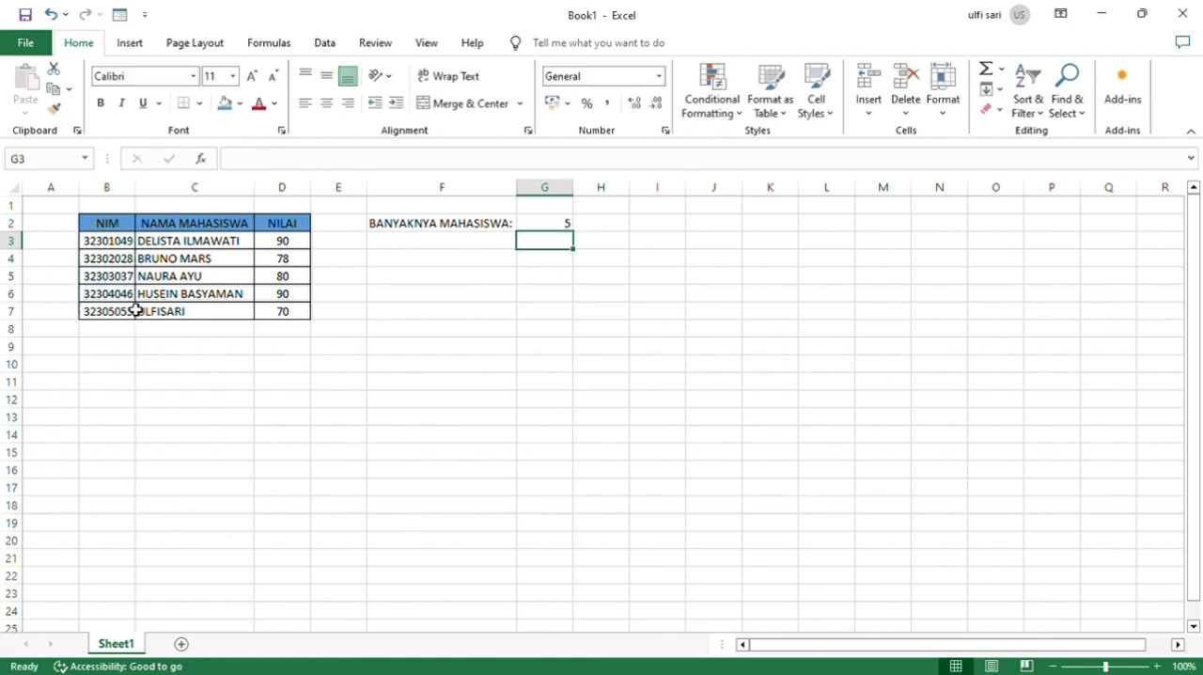
left_click(540, 228)
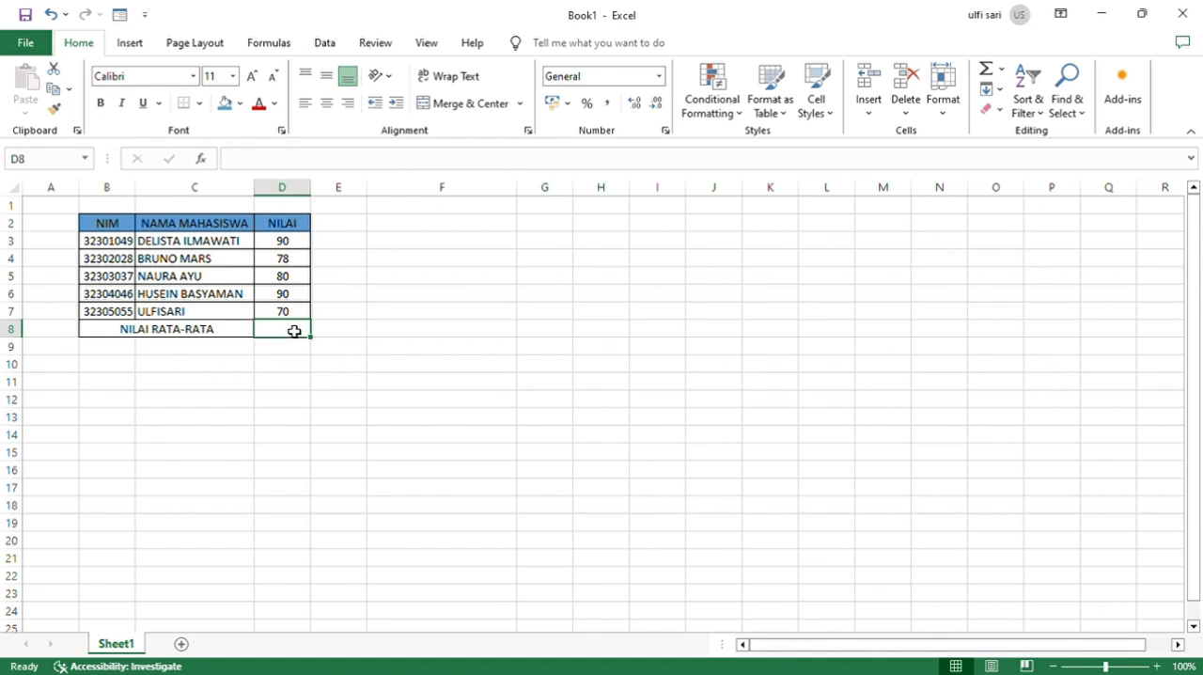
Average the scores D3:D7 in the NILAI RATA-RATA cell D8 with AVERAGE, and reduce the result by one decimal place.
type("=")
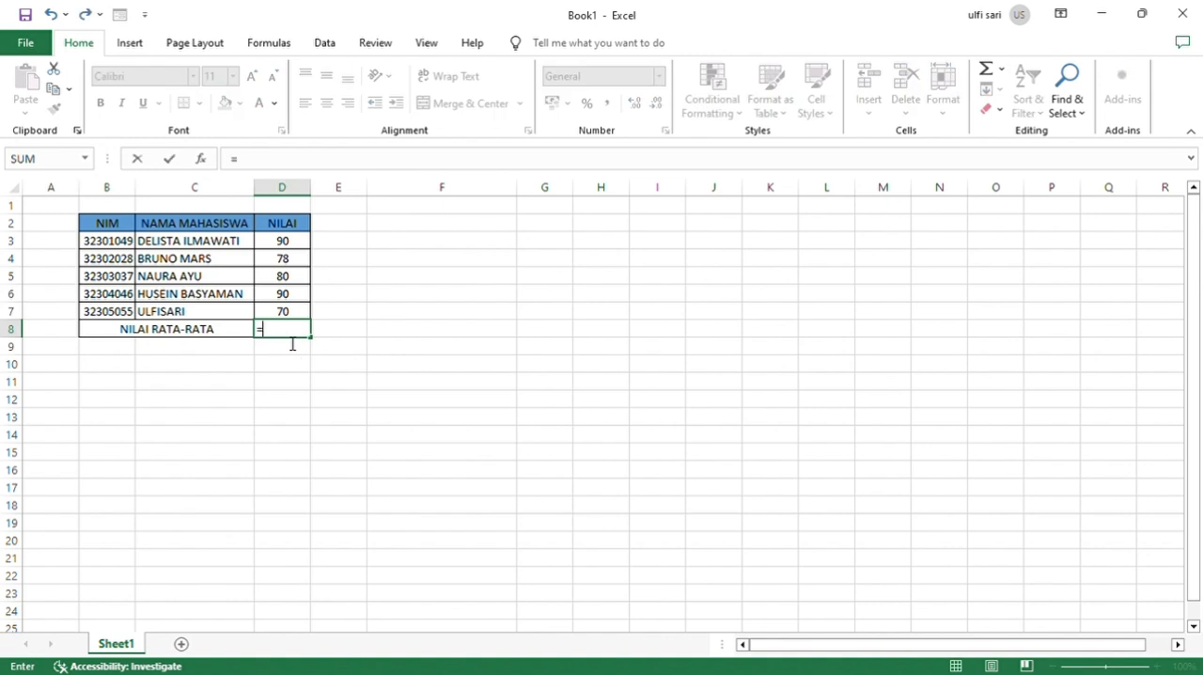
type("AVE")
double_click(278, 372)
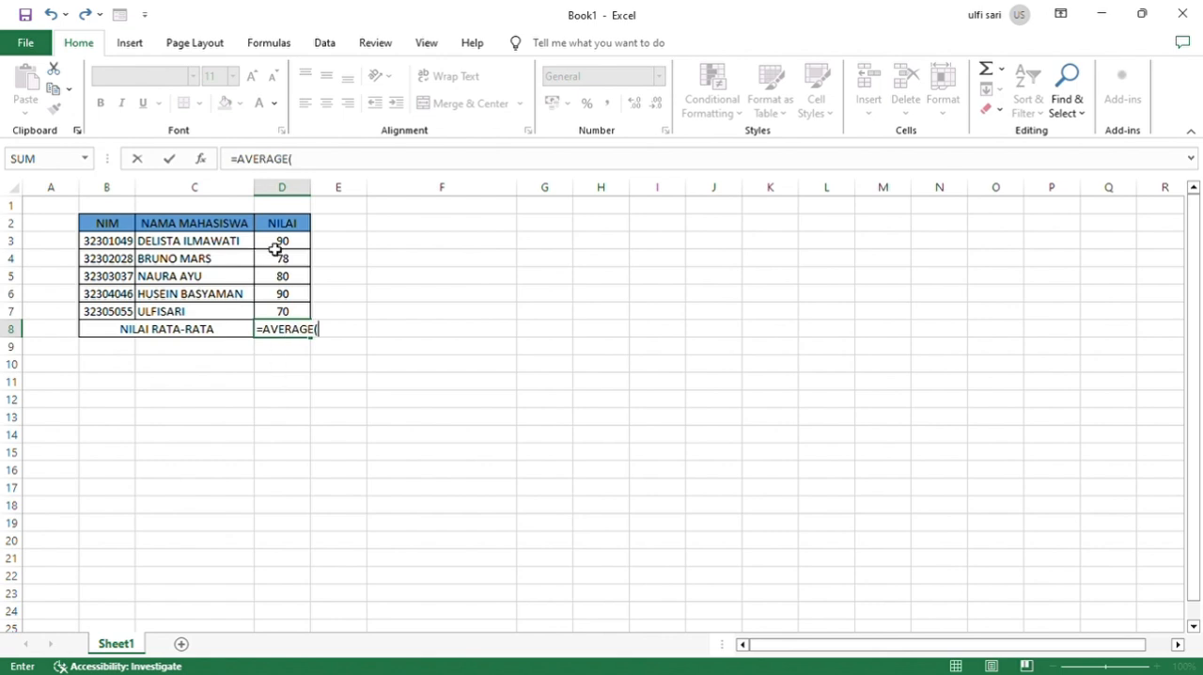
left_click_drag(275, 249, 284, 311)
key("Return")
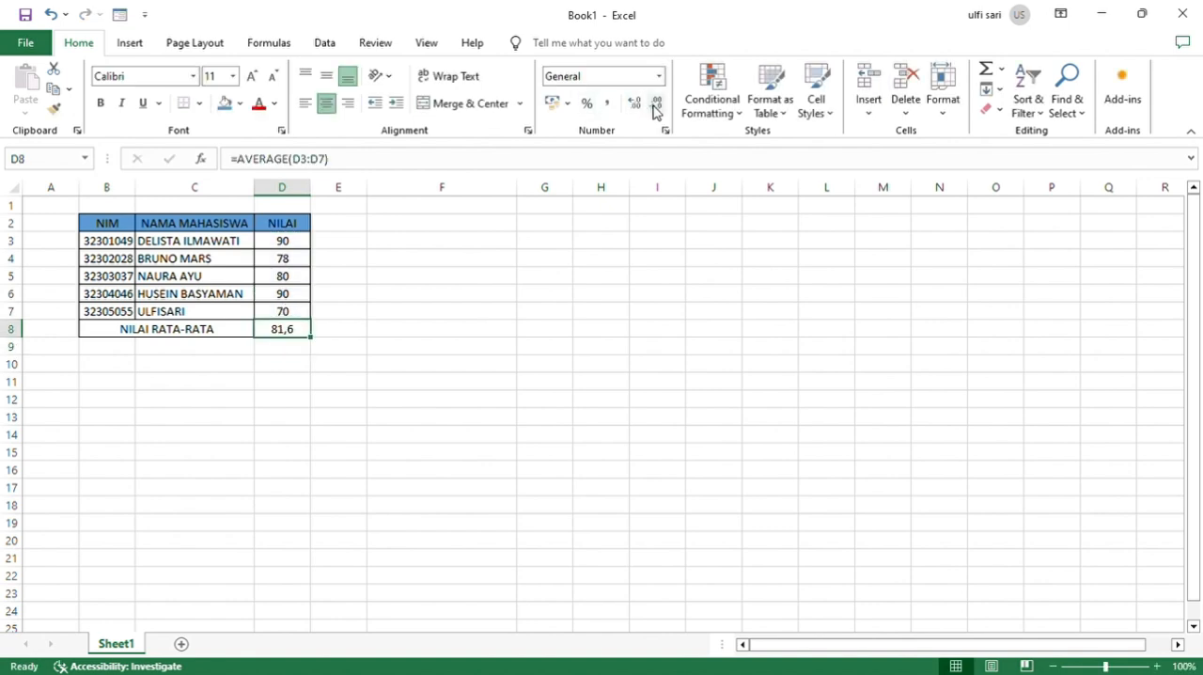
left_click(655, 107)
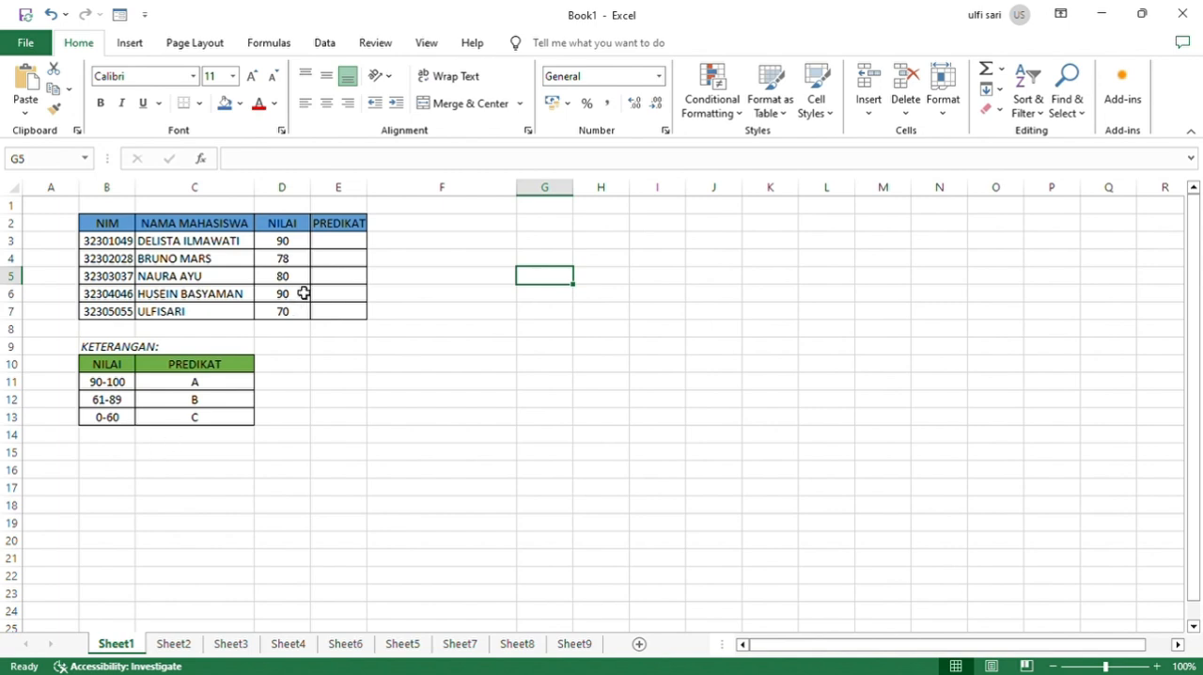
Begin an IF formula in PREDIKAT cell E3 that returns "A" when D3>=90.
left_click(348, 245)
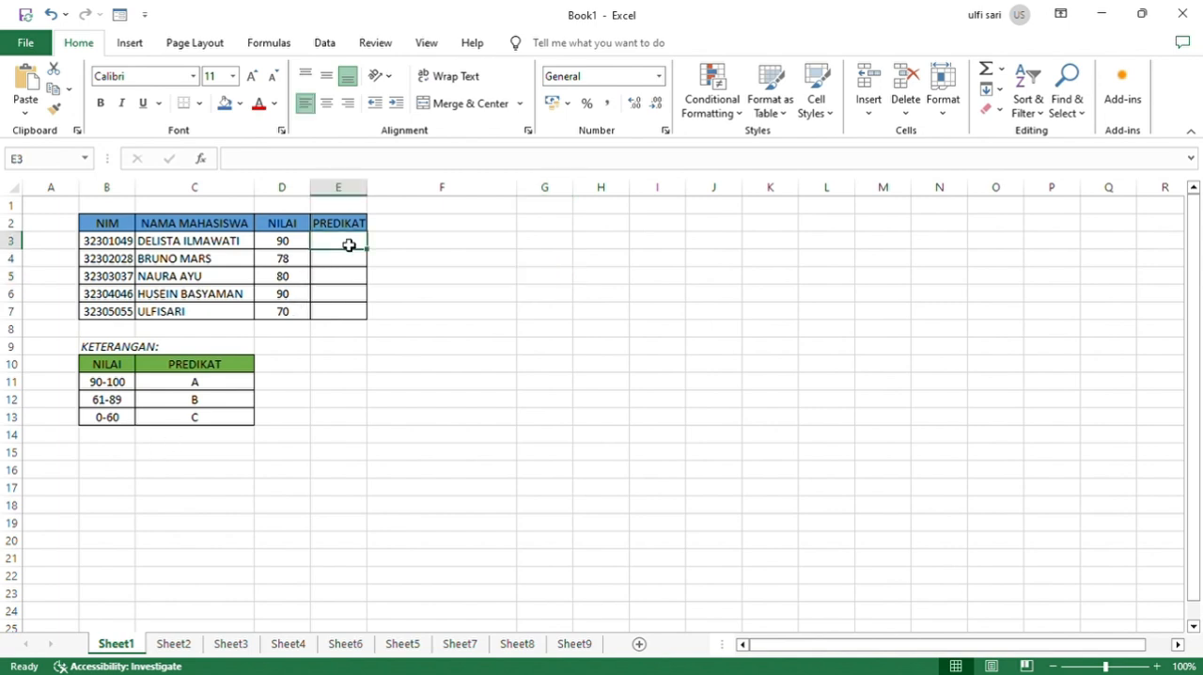
type("=IF")
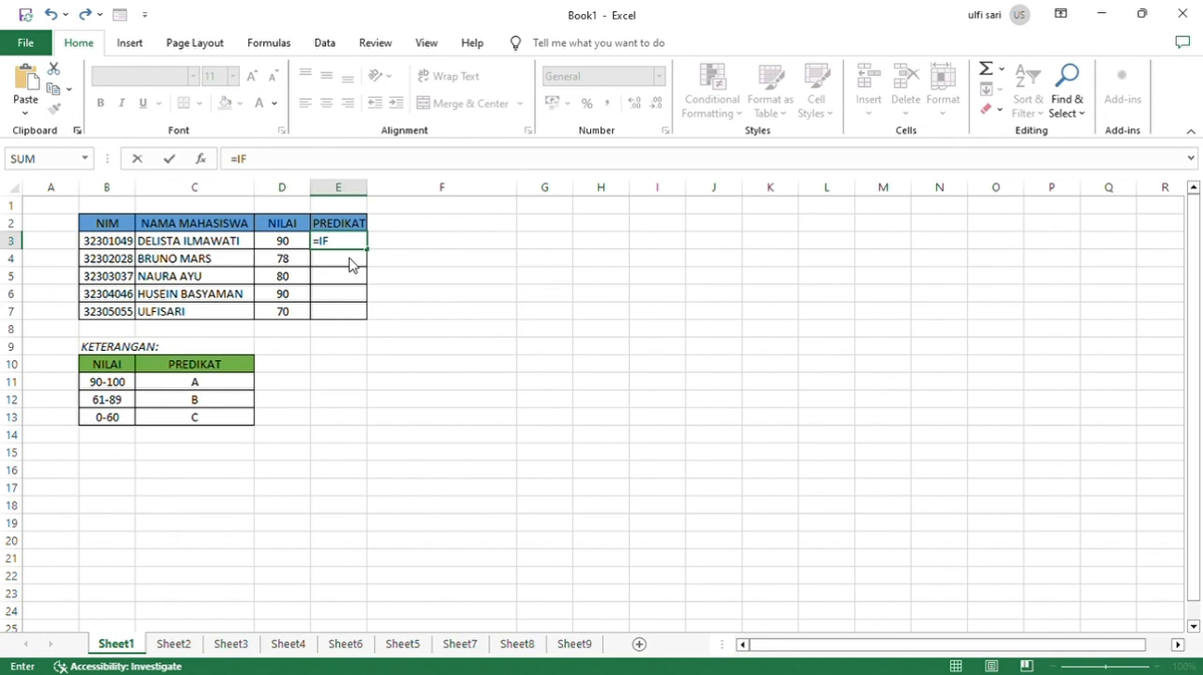
type("(")
left_click(302, 245)
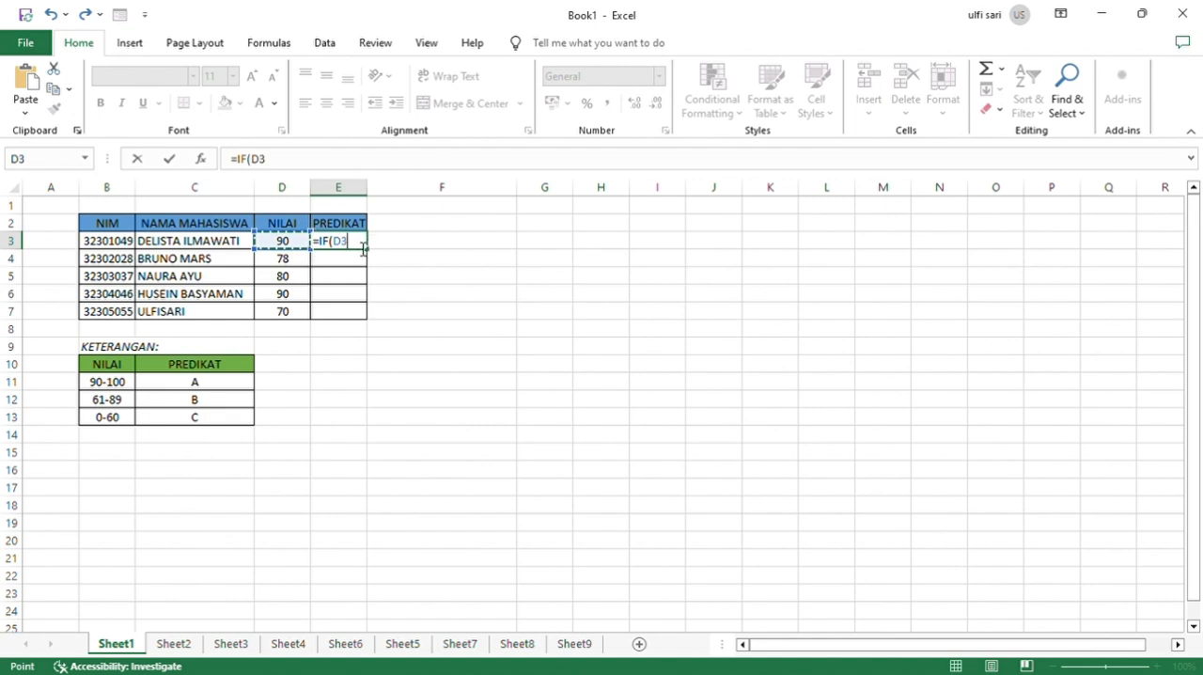
type(">=90")
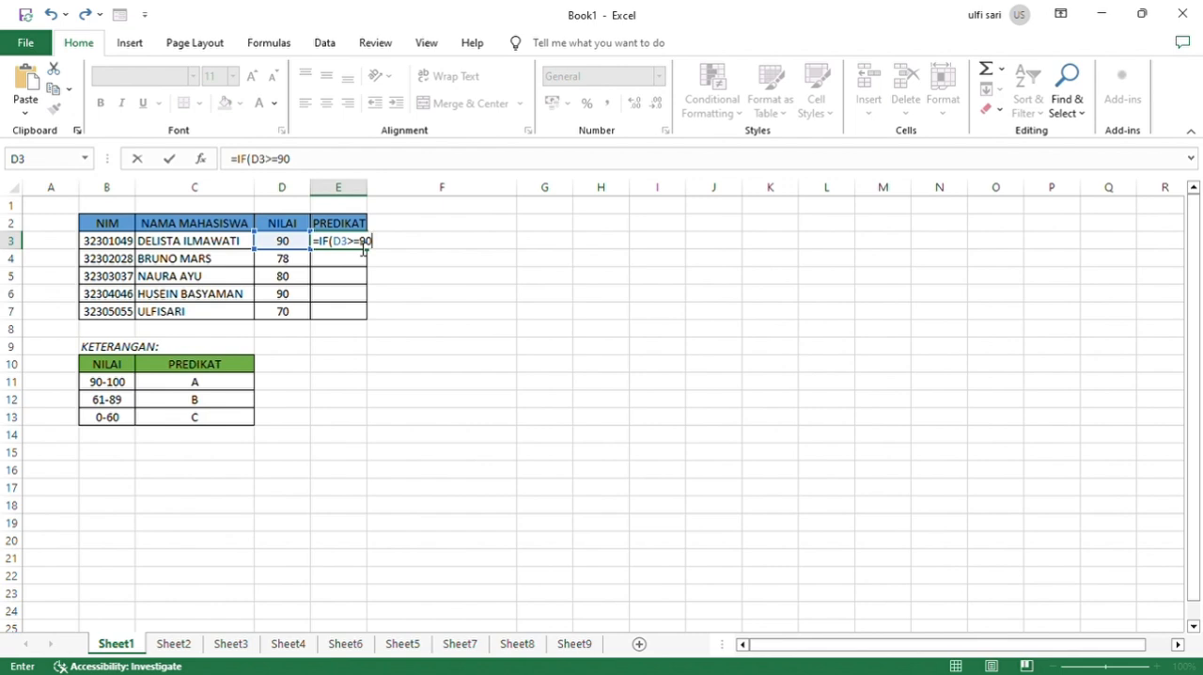
type(";\"A\";IF(")
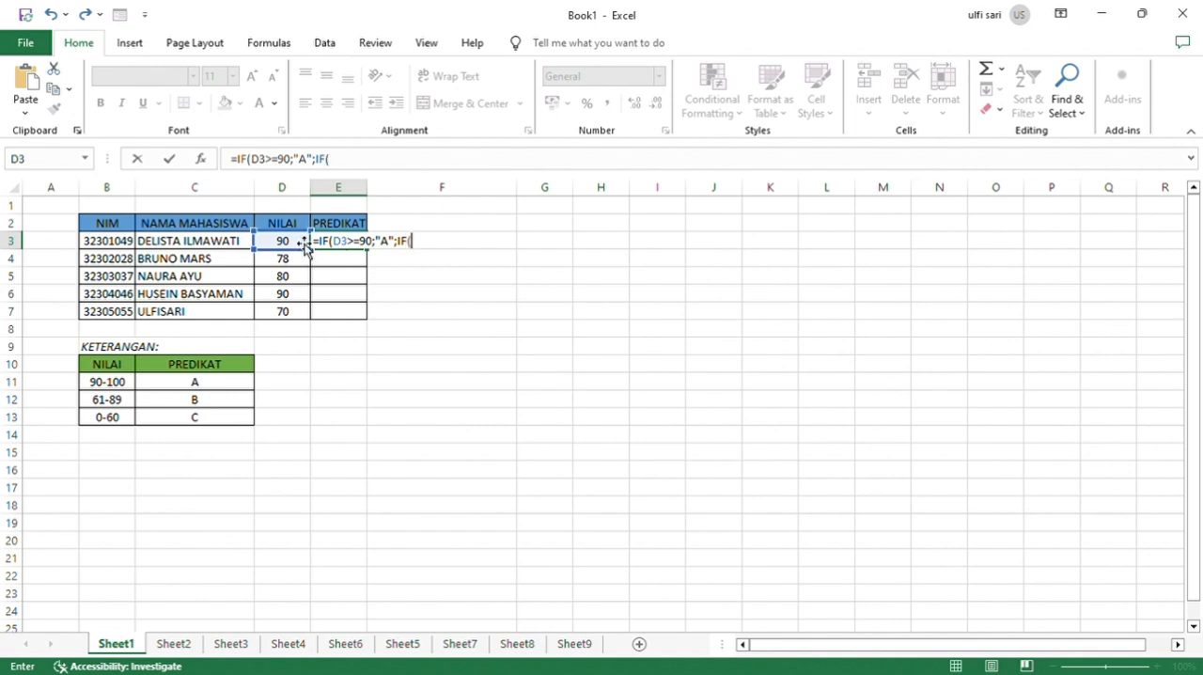
Complete the E3 formula with a nested IF that returns "B" when D3>=61 and otherwise "C".
left_click(285, 241)
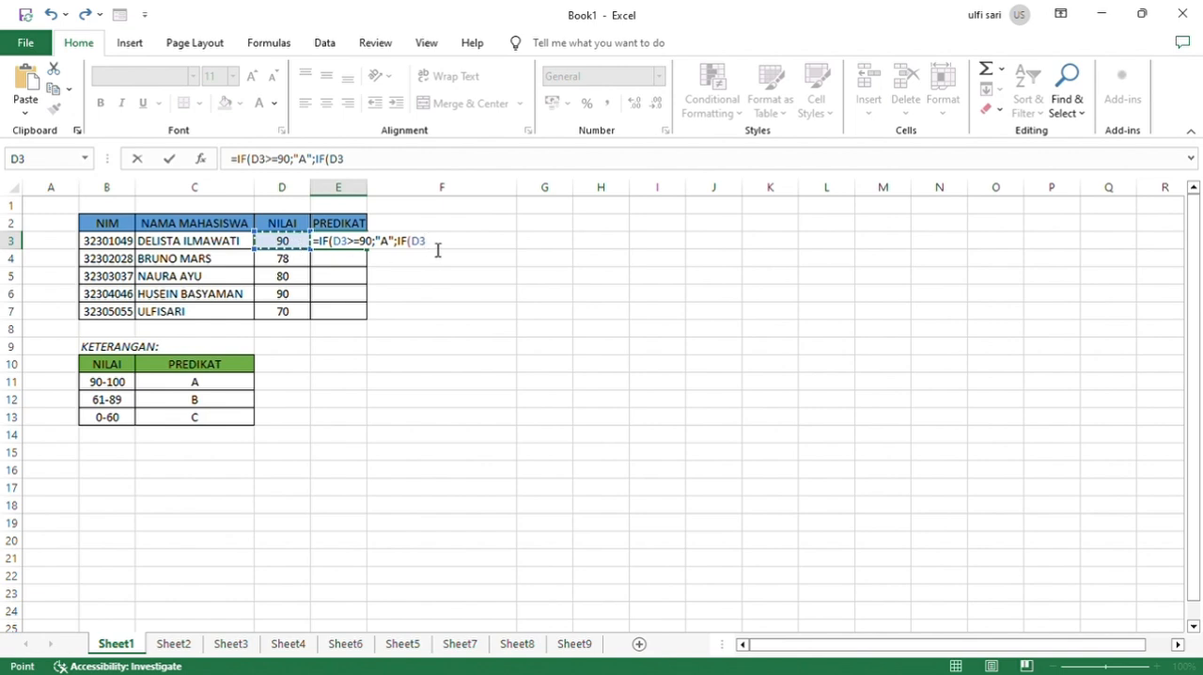
type(">=61;\"B\";\"C")
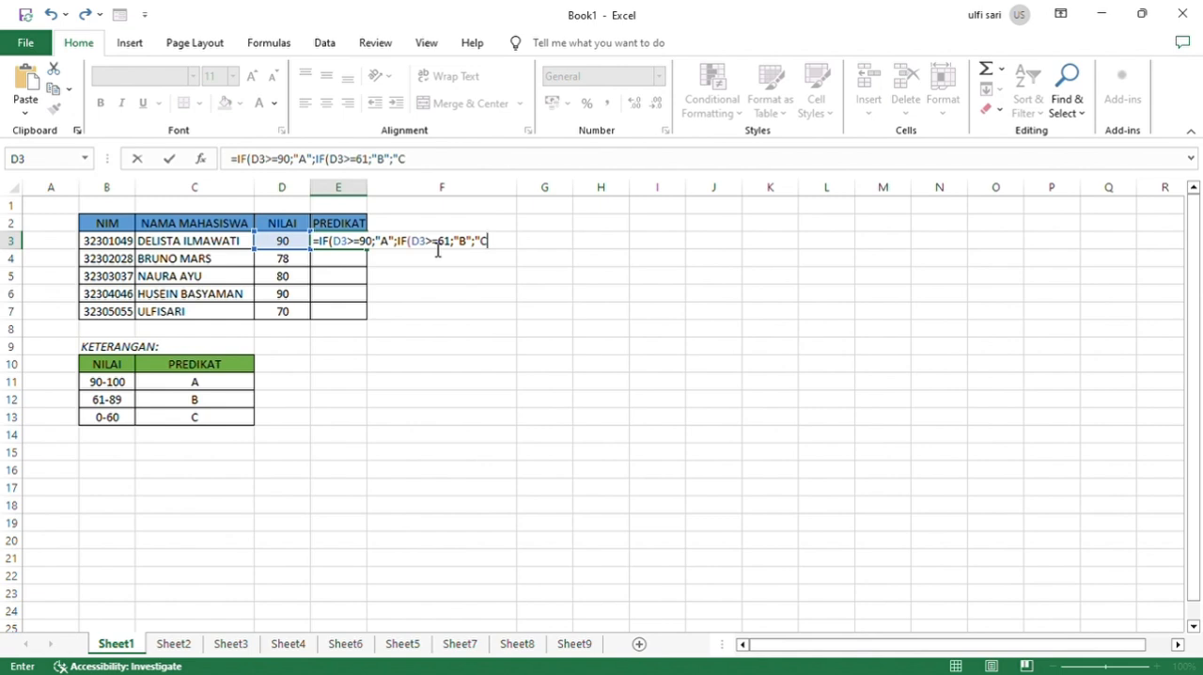
key("Return")
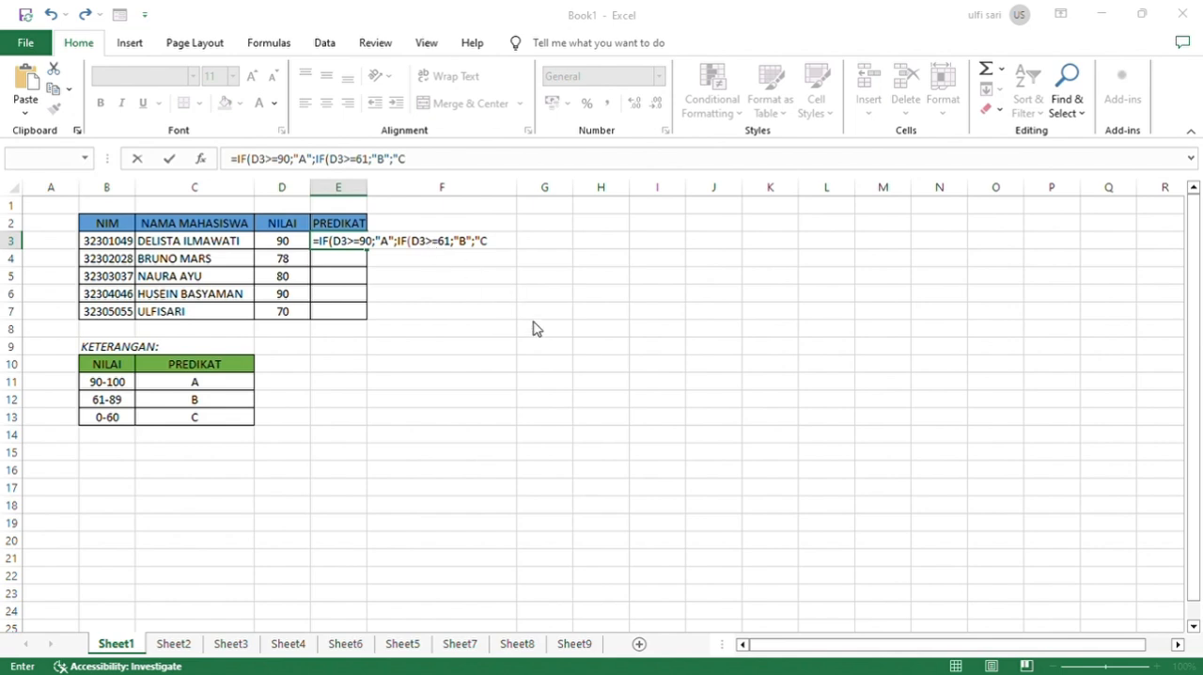
left_click(576, 413)
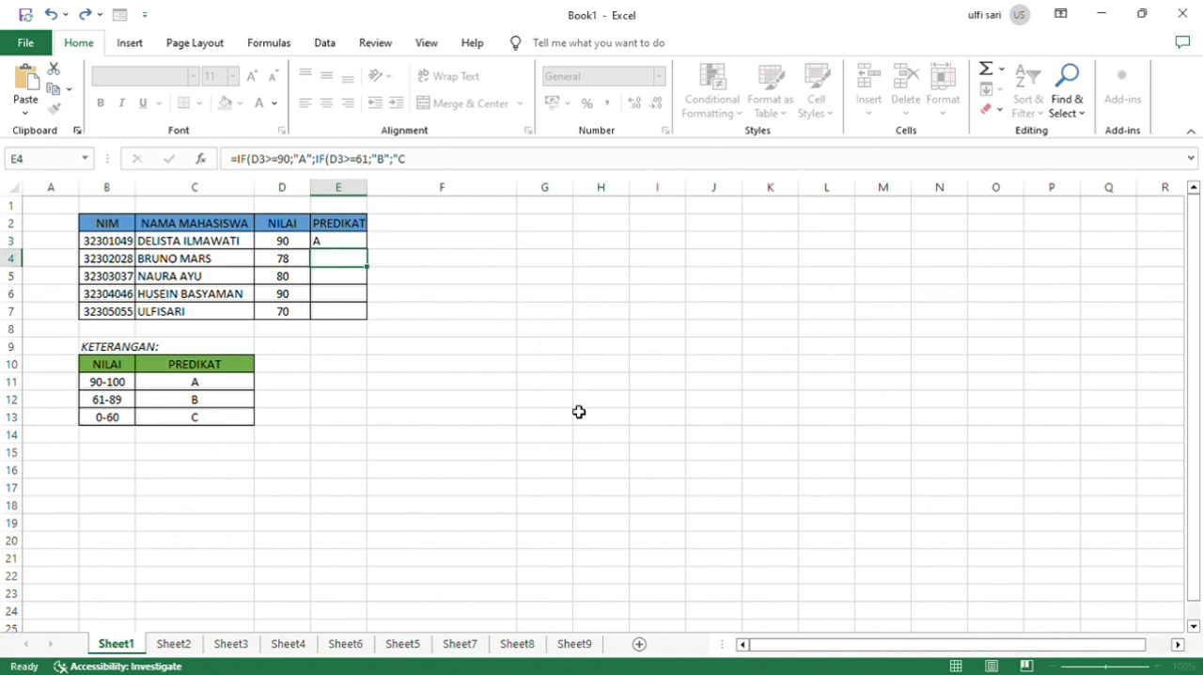
Copy the PREDIKAT formula from E3 down through E7.
left_click(345, 246)
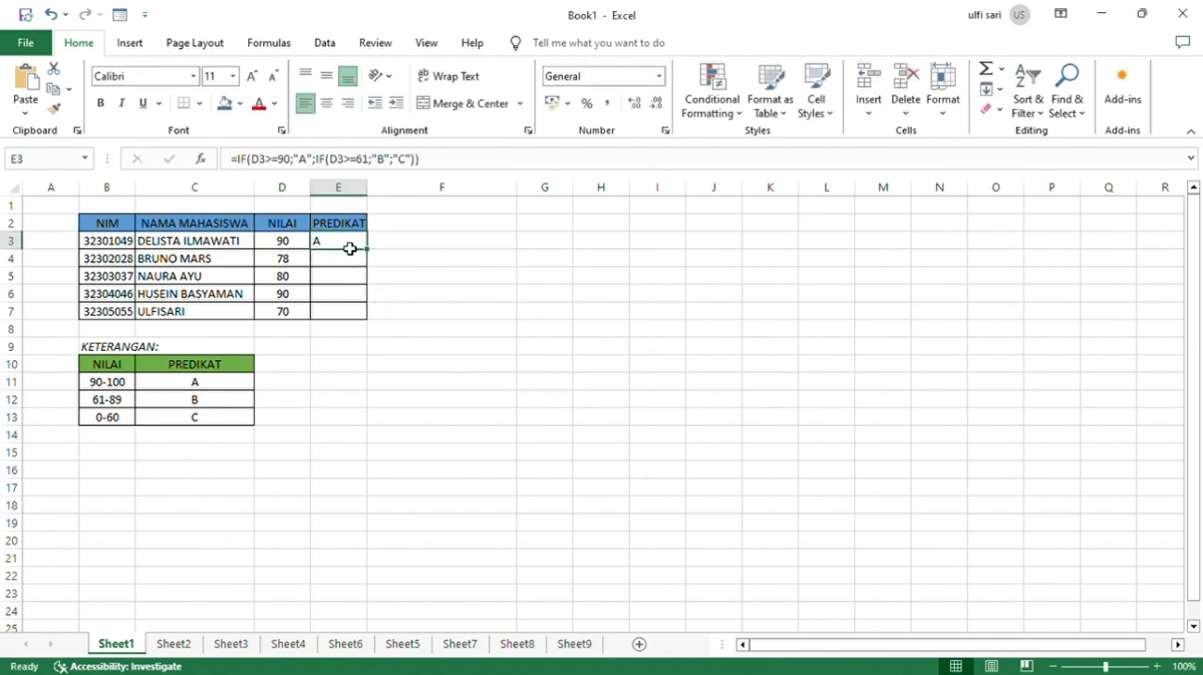
double_click(373, 254)
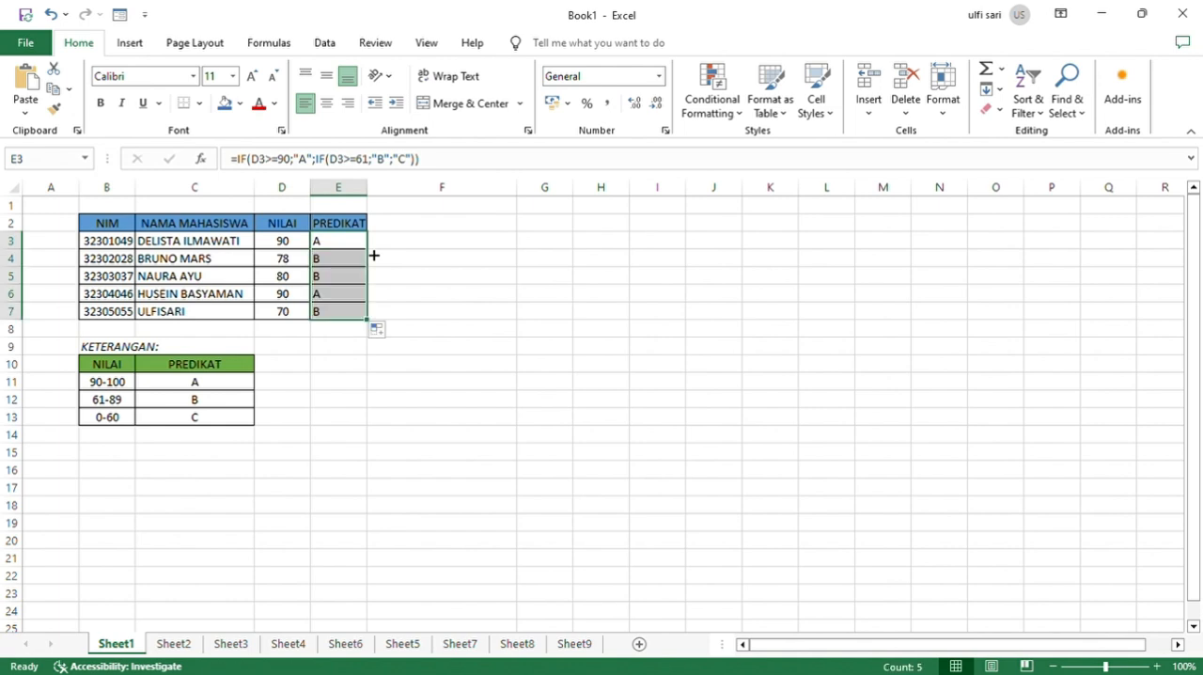
left_click(350, 247)
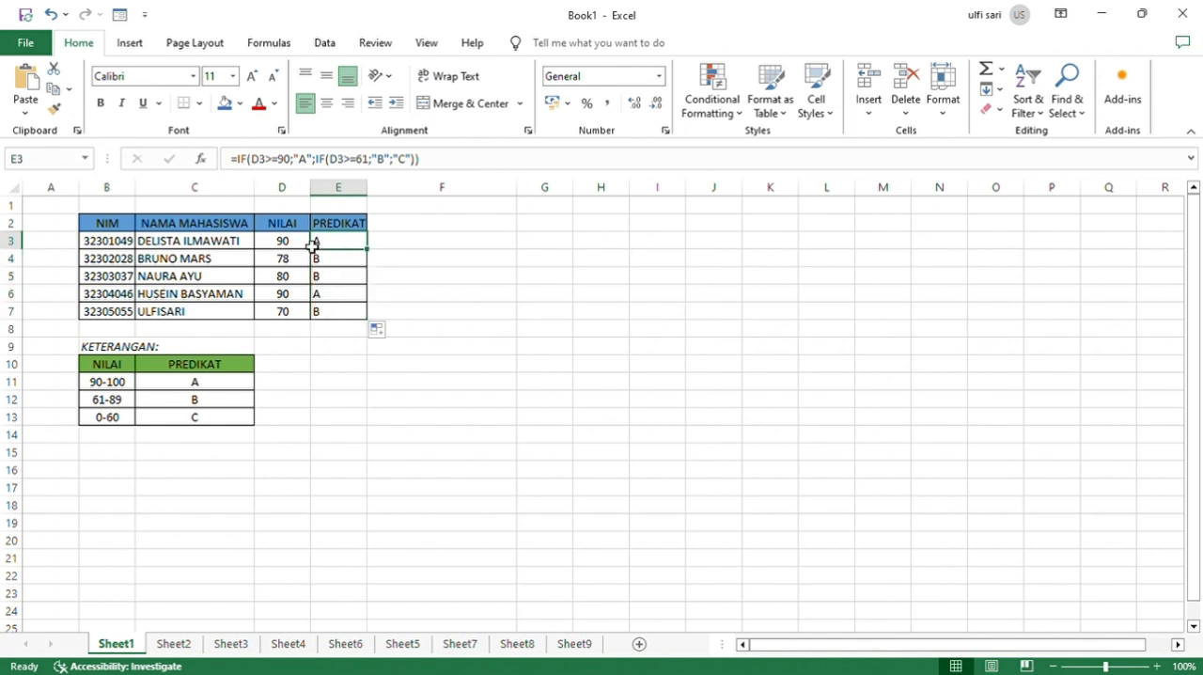
Test the PREDIKAT formula by setting the first student's NILAI in D3 to 60.
left_click(305, 248)
key("BackSpace")
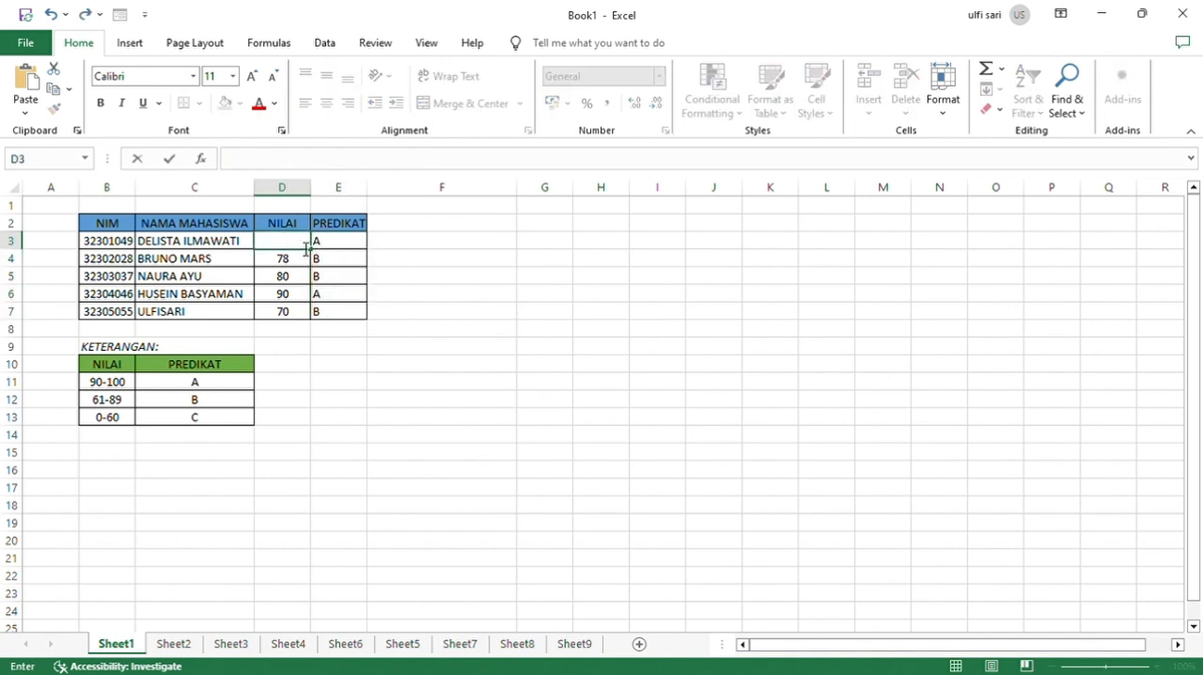
type("60")
key("Return")
Set the first student's NILAI in D3 back to 90.
left_click(303, 246)
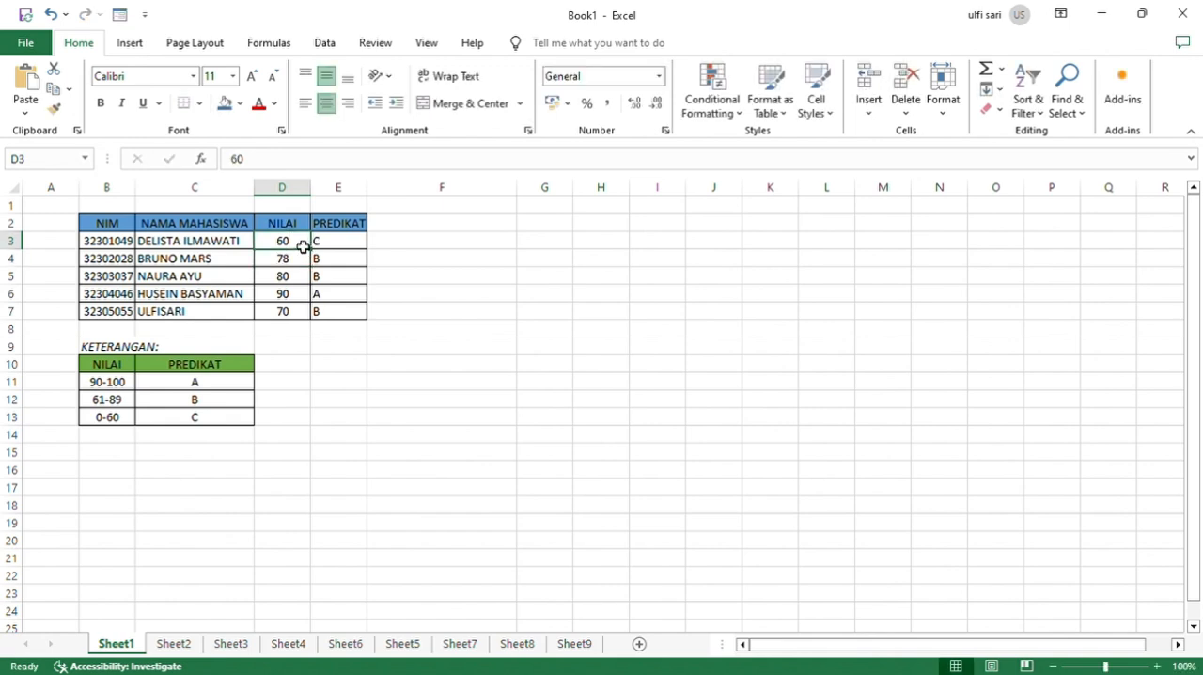
key("BackSpace")
type("90")
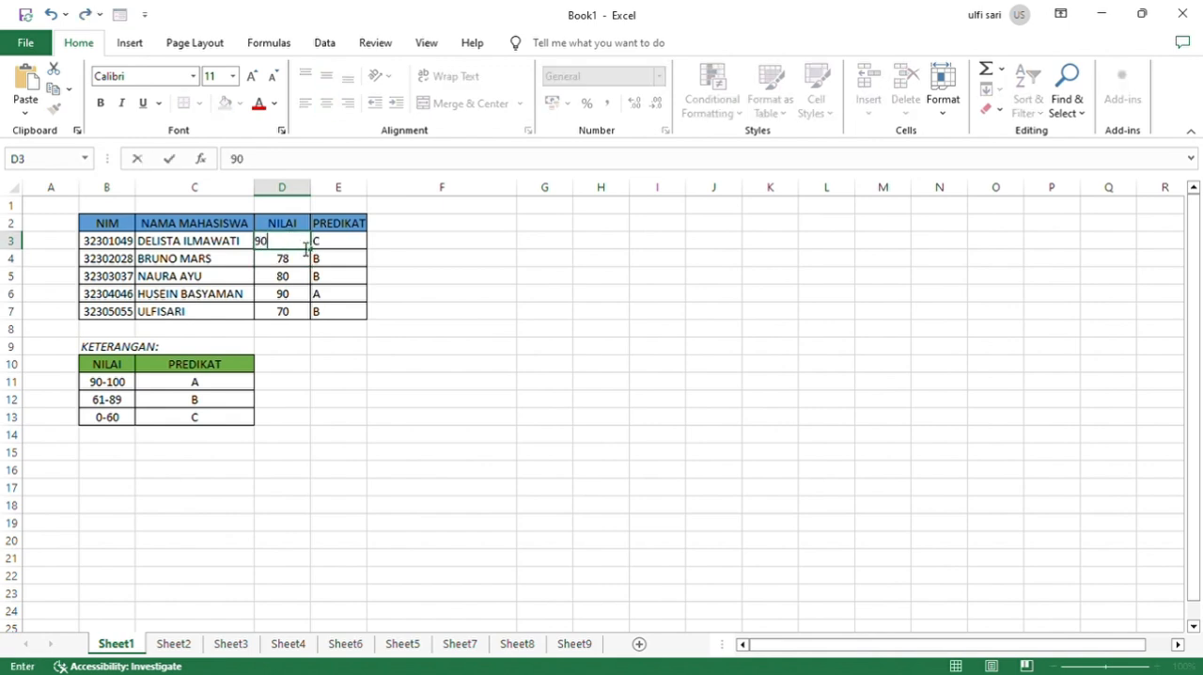
key("Return")
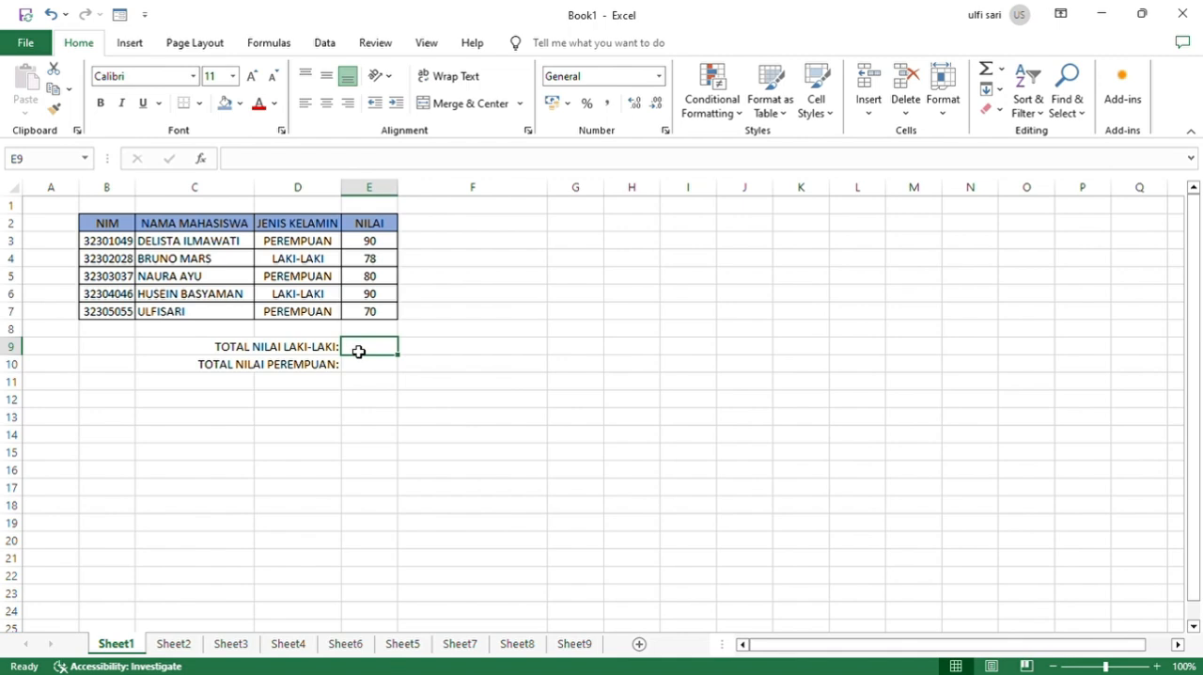
Total the LAKI-LAKI scores in E9 with SUMIF, using D3:D7 as range, D4 as criterion and E3:E7 as sum range.
type("=S")
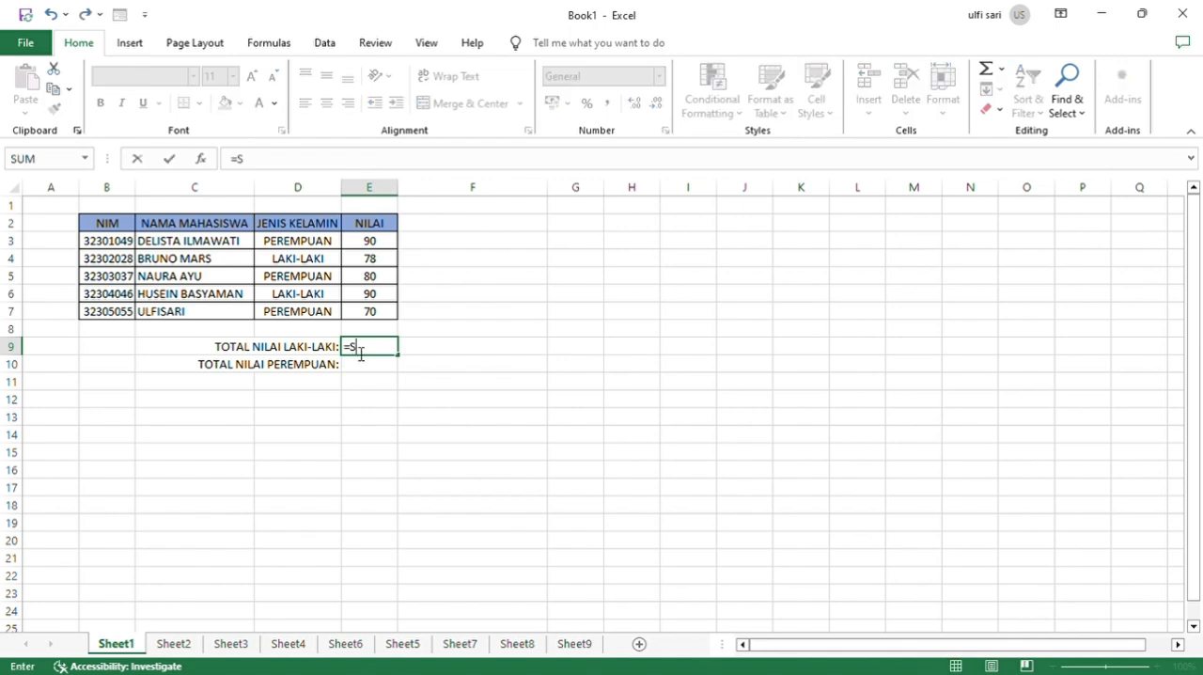
type("UMIF(")
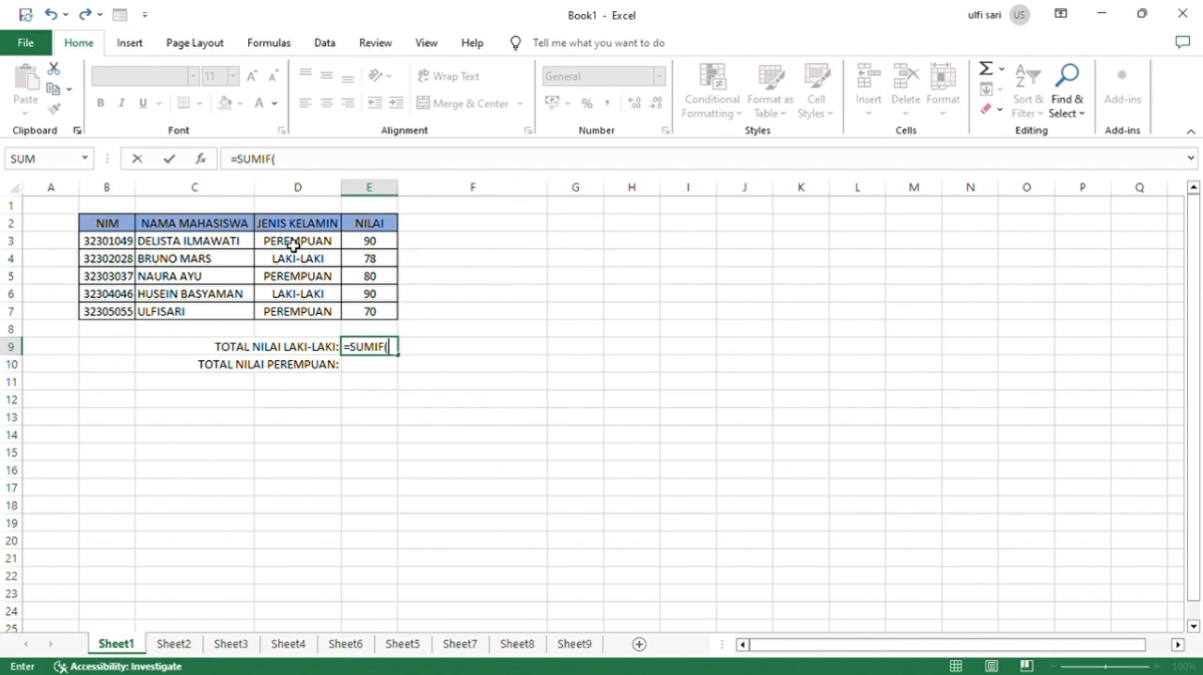
left_click_drag(294, 246, 300, 314)
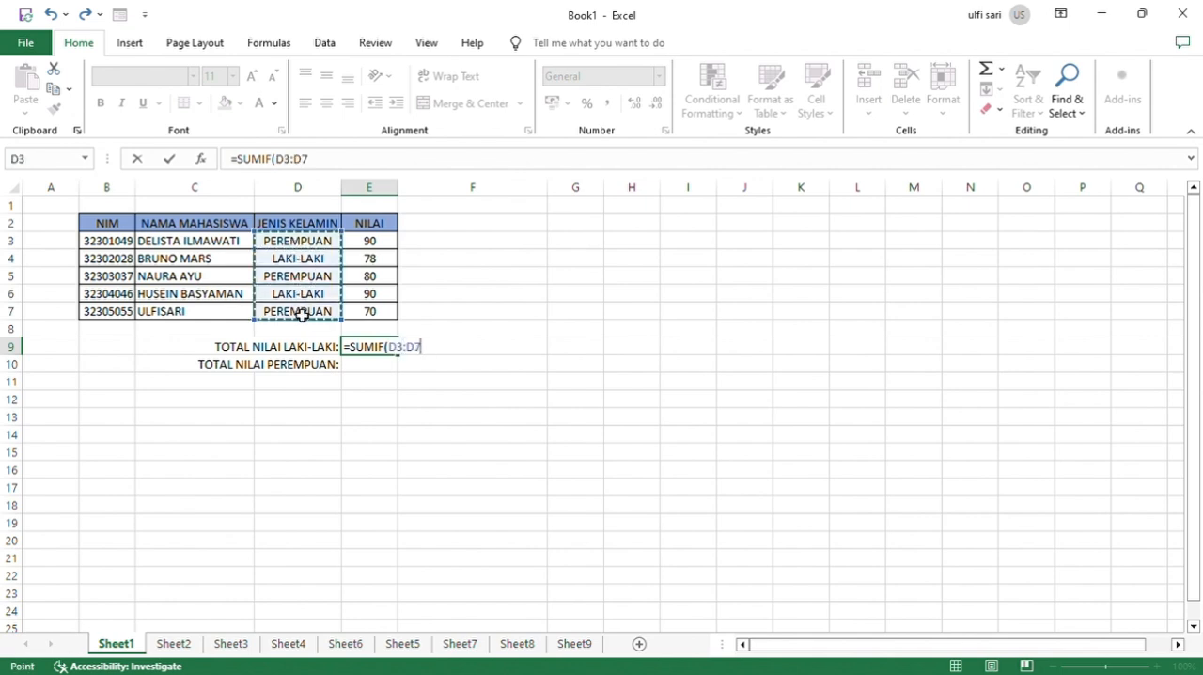
type(";")
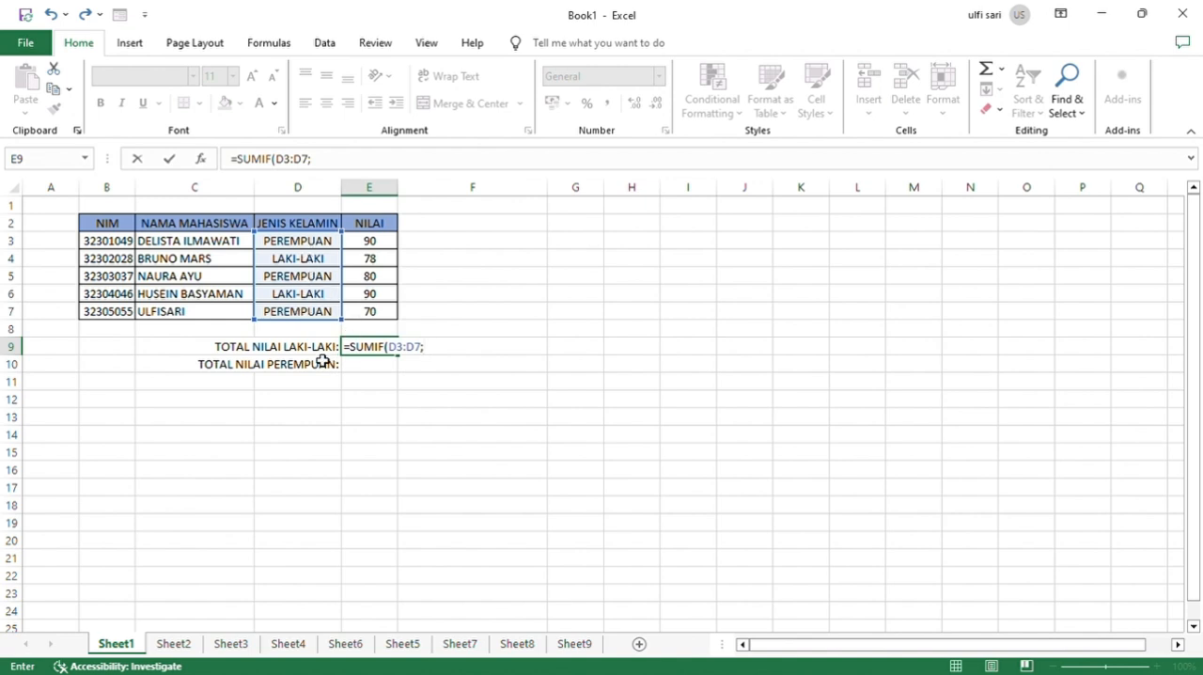
left_click(303, 264)
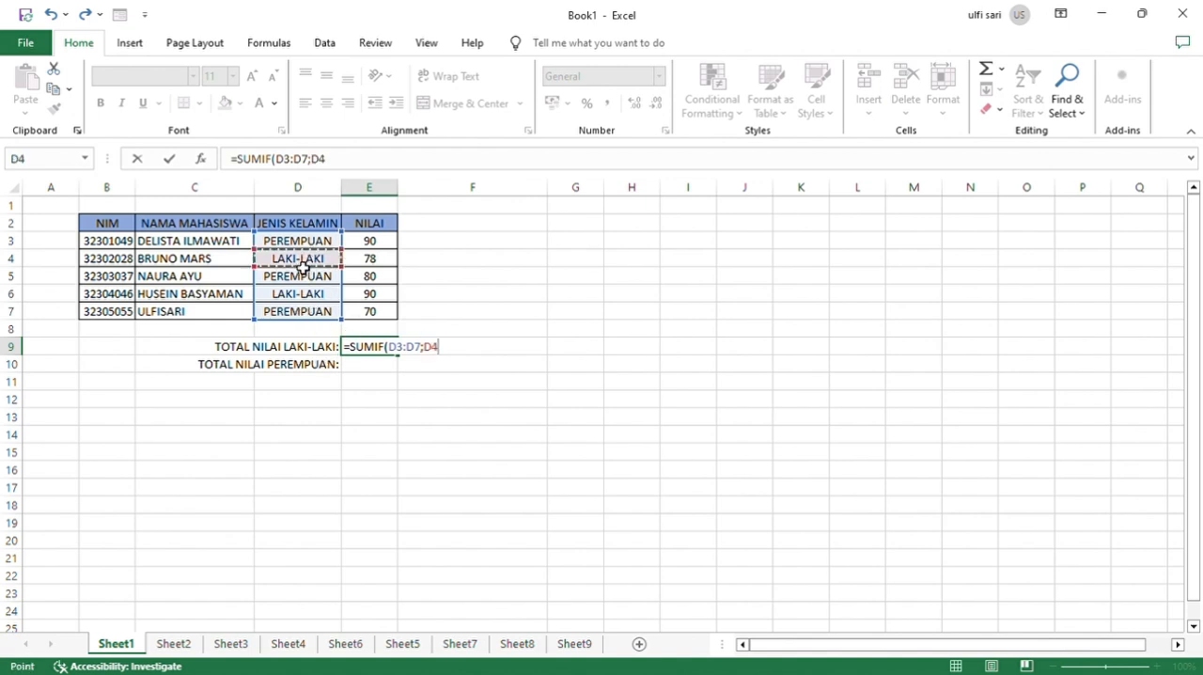
type(";")
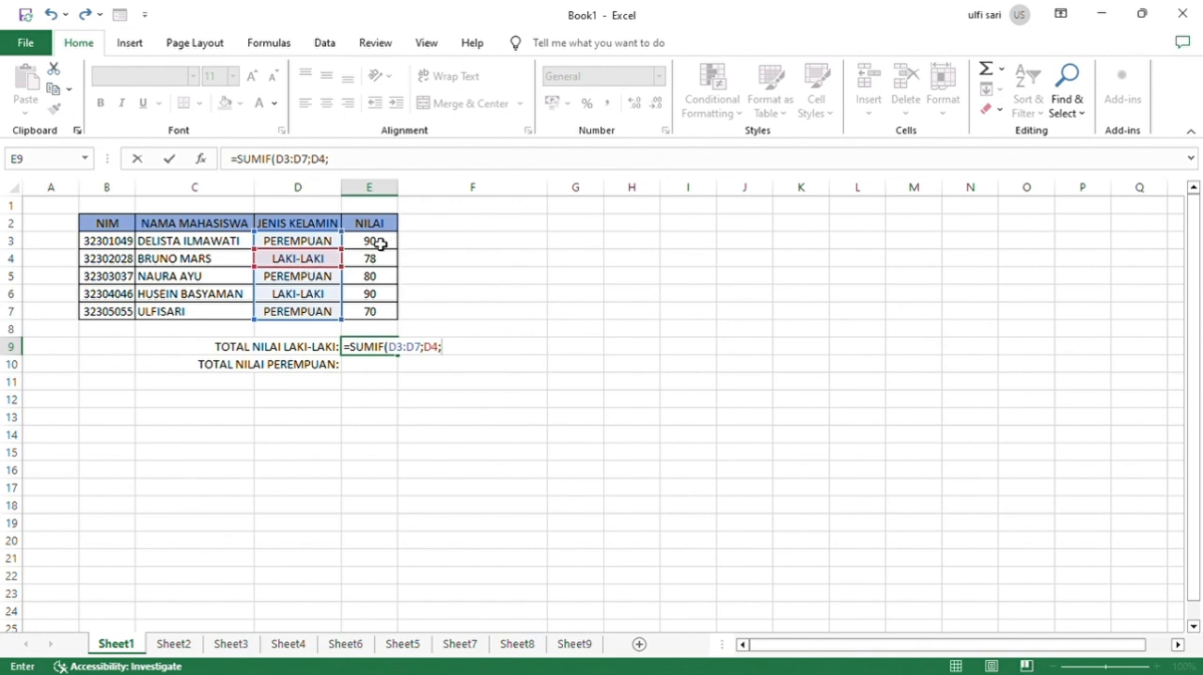
left_click_drag(380, 243, 380, 318)
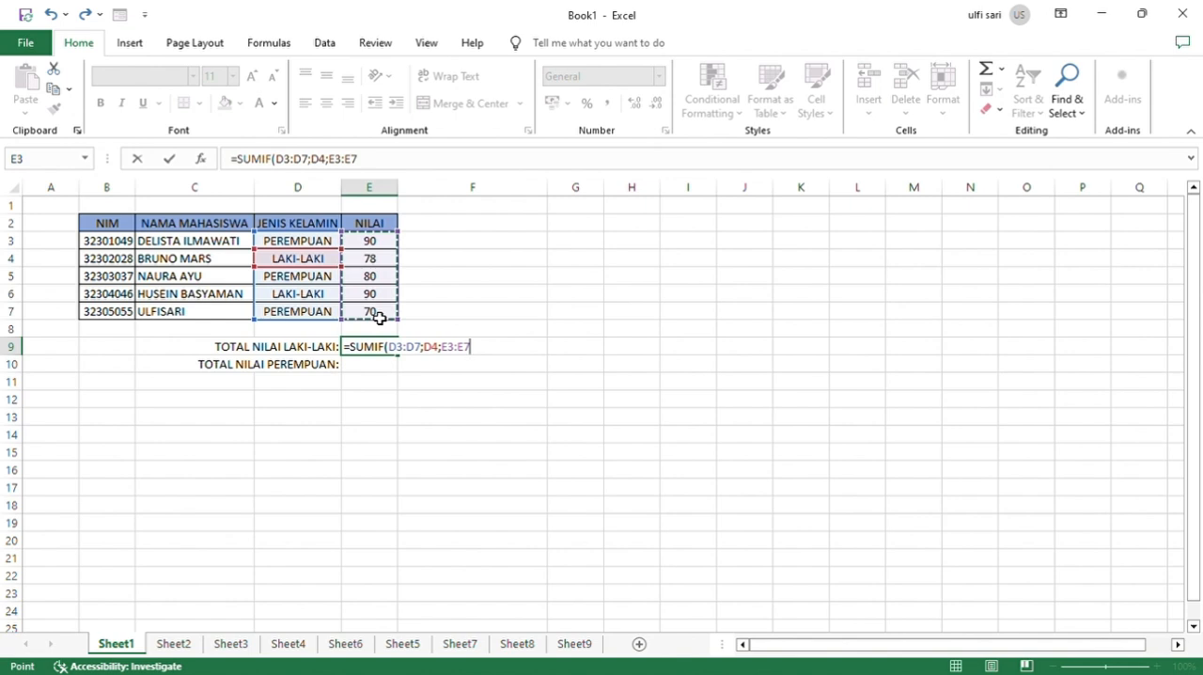
key("Return")
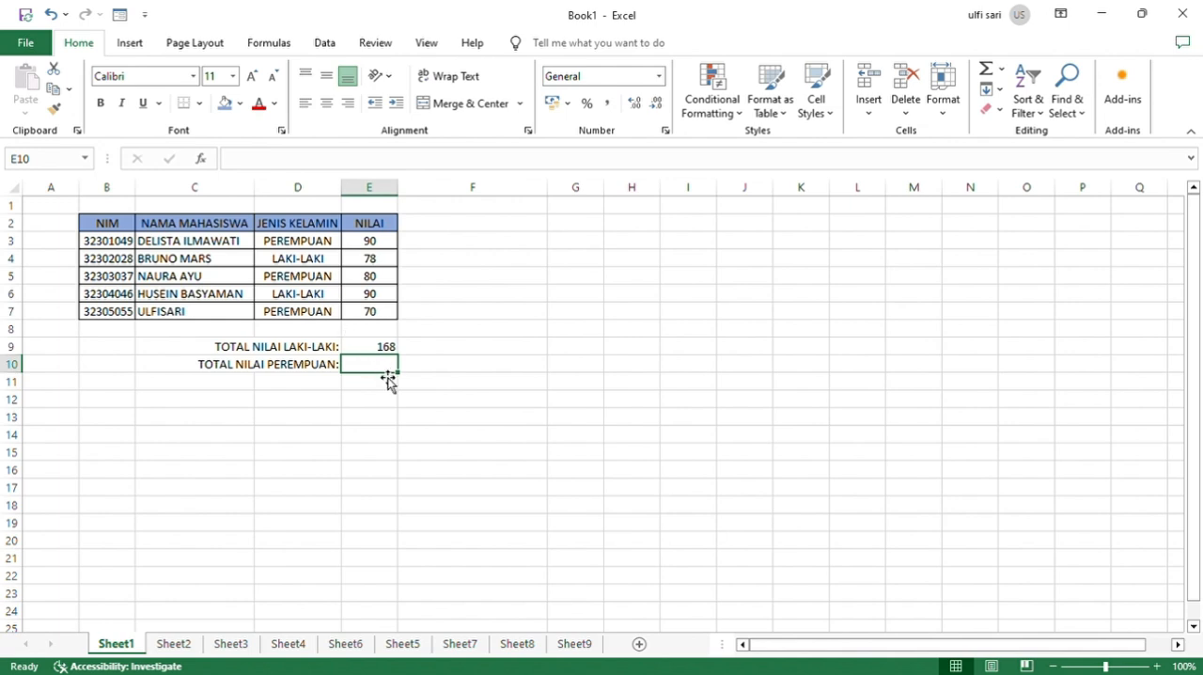
Total the PEREMPUAN scores in E10 with SUMIF, using D3:D7 as range, D3 as criterion and E3:E7 as sum range.
type("=SU")
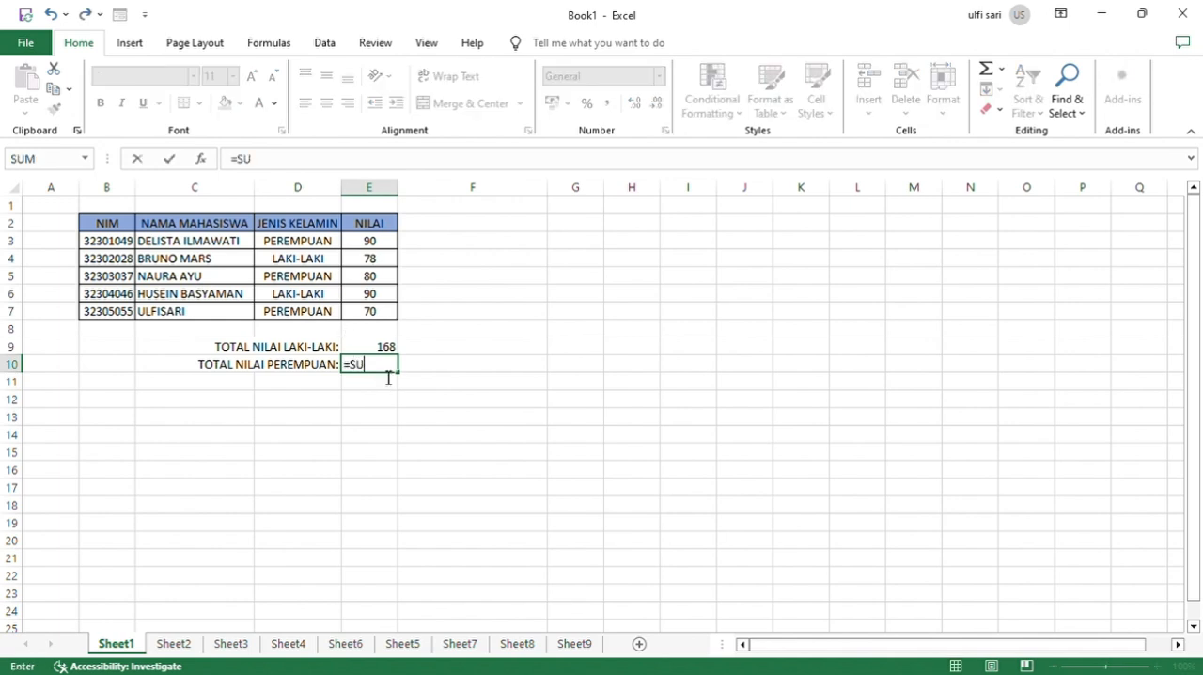
type("MIF(")
left_click_drag(301, 246, 309, 321)
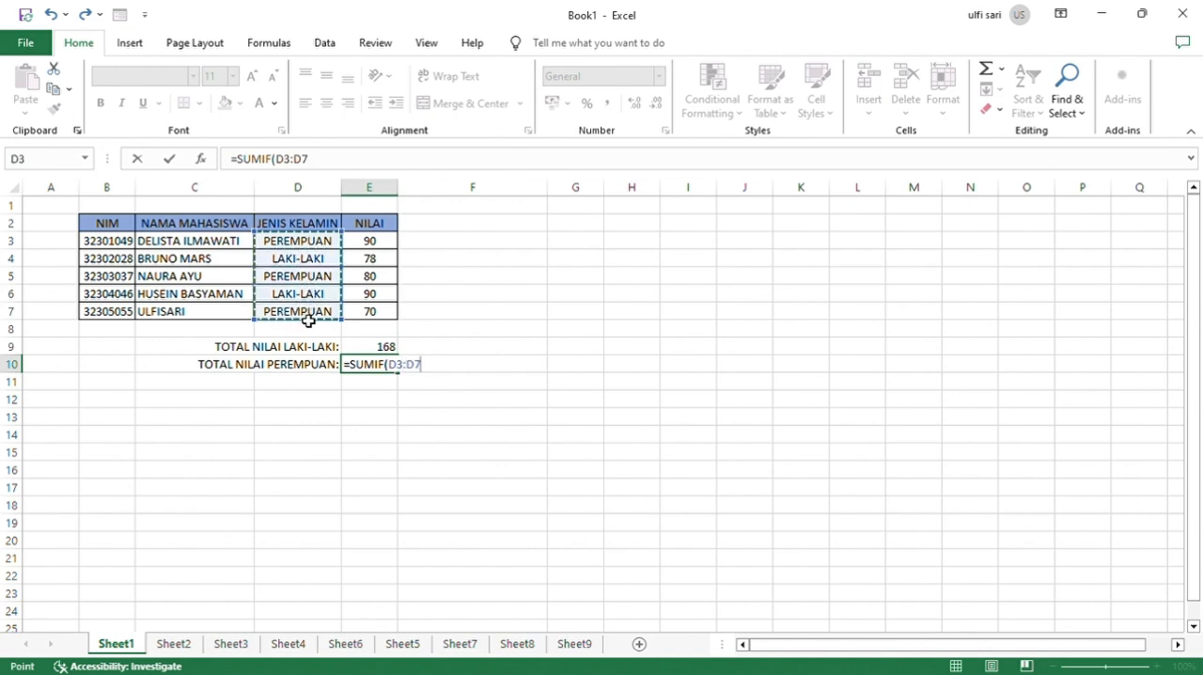
type(";")
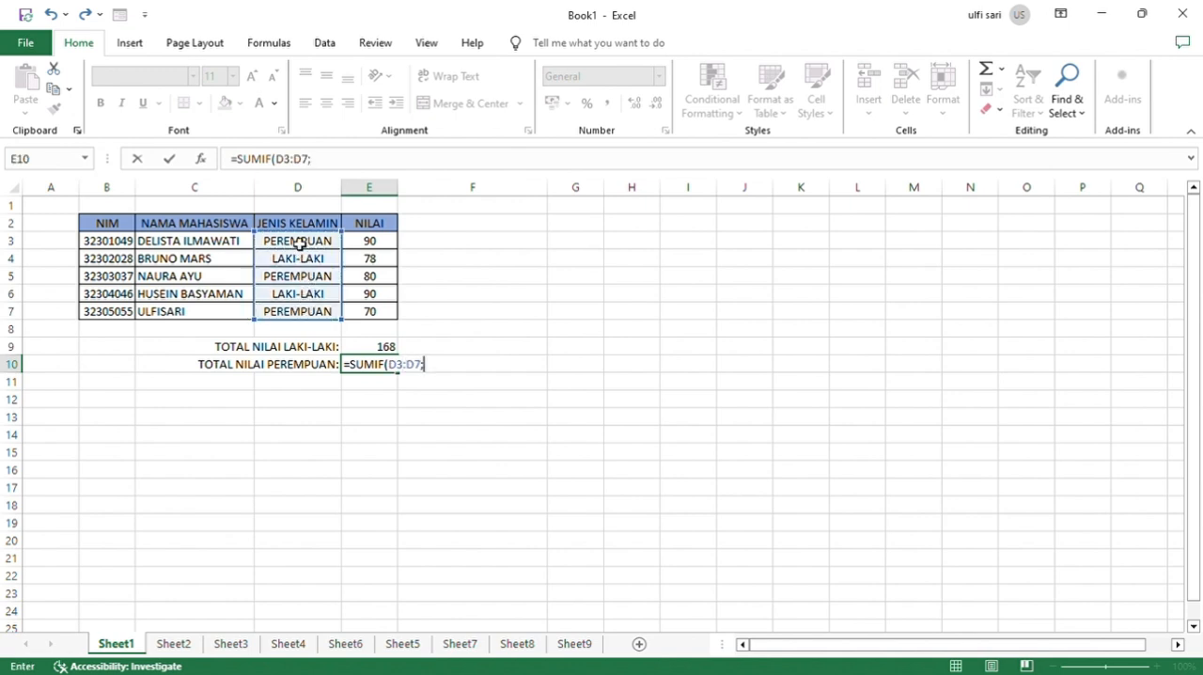
left_click(297, 244)
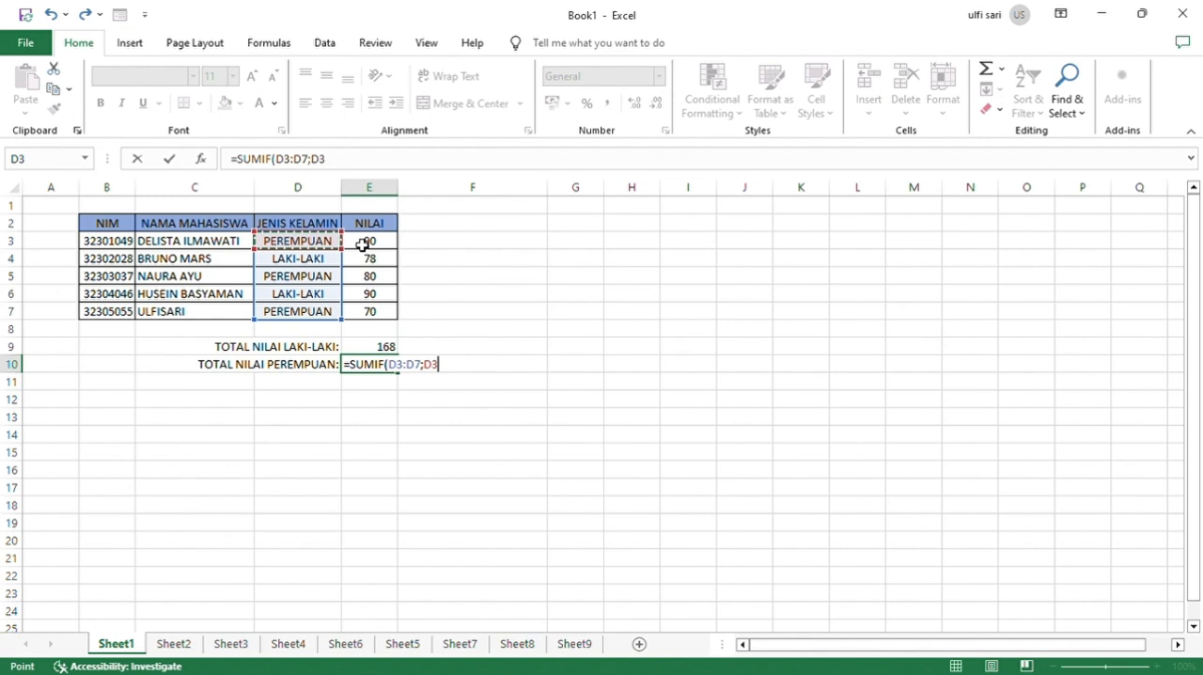
type(";")
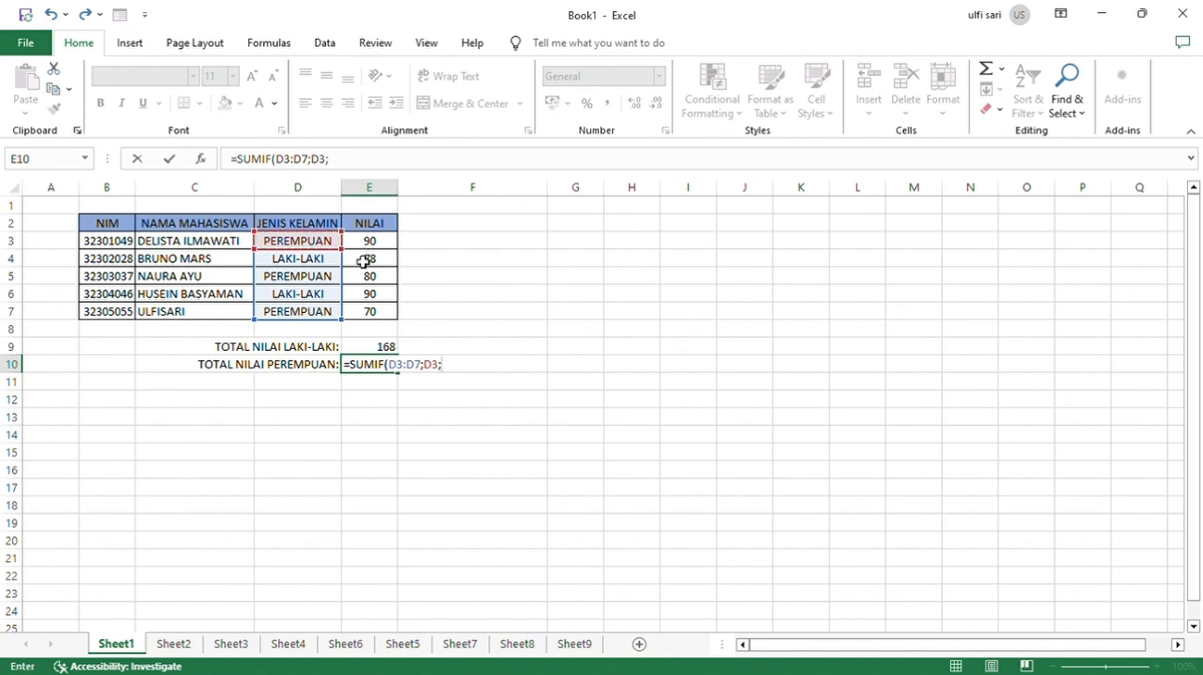
left_click_drag(374, 246, 384, 314)
key("Return")
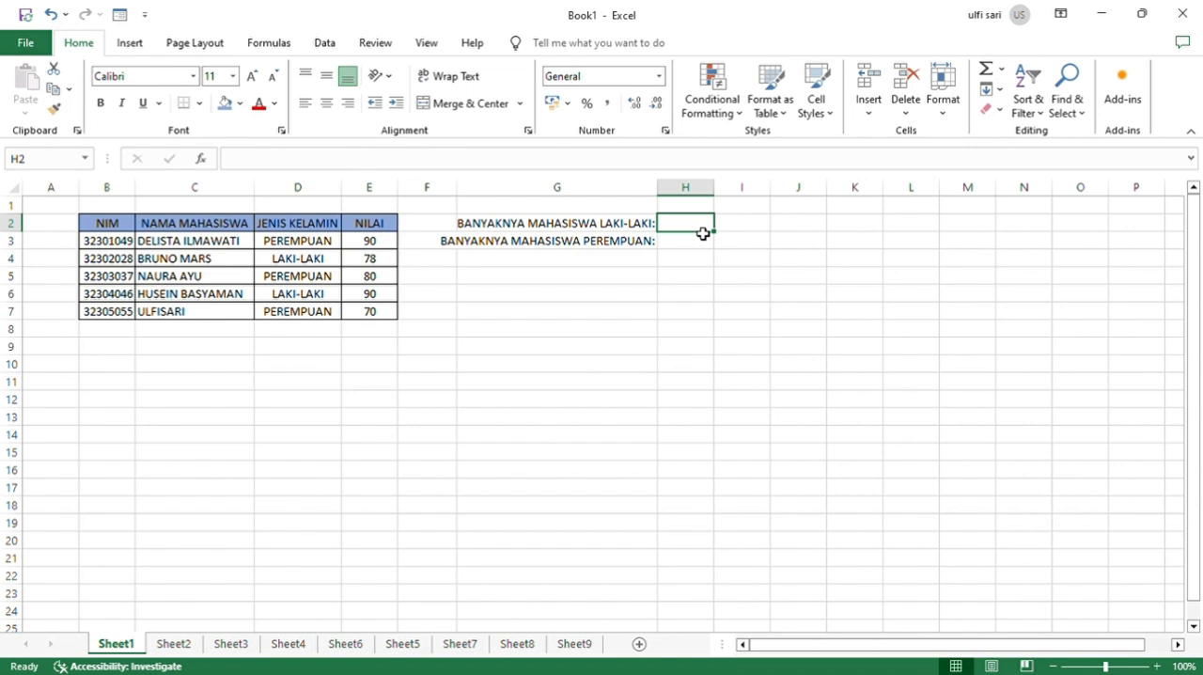
Count the LAKI-LAKI students in H2 with COUNTIF, using D3:D7 as range and D4 as criterion.
type("=COUNT")
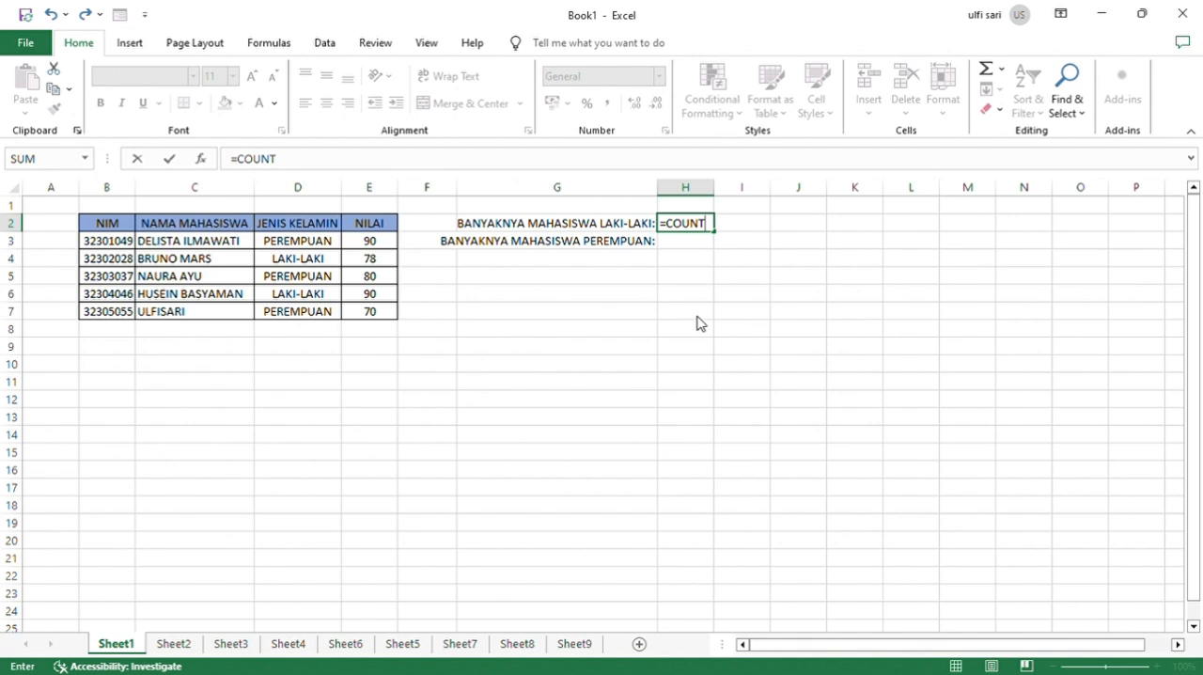
type("IF(")
left_click_drag(311, 241, 318, 315)
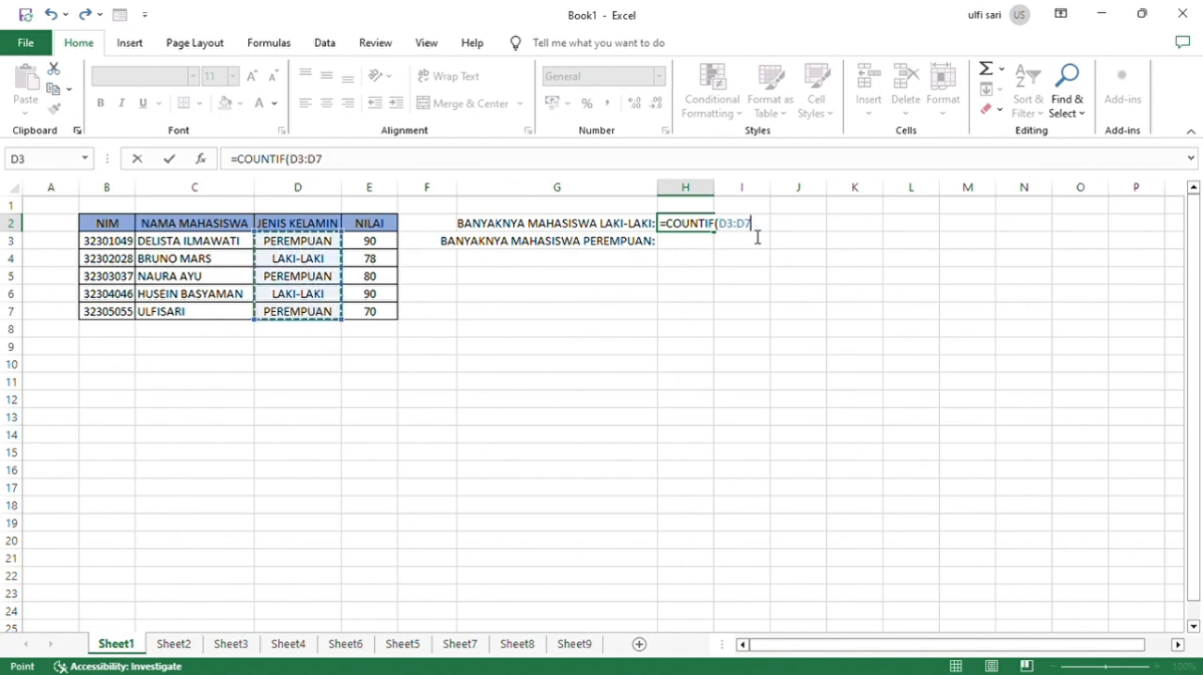
type(";")
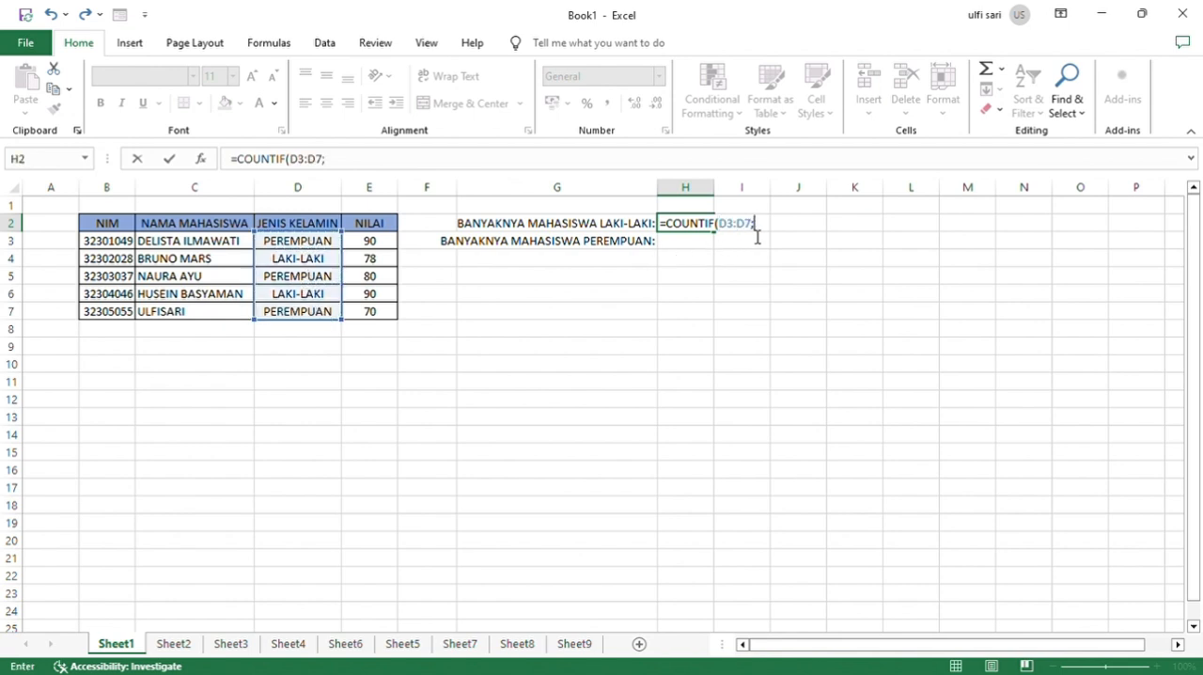
left_click(329, 265)
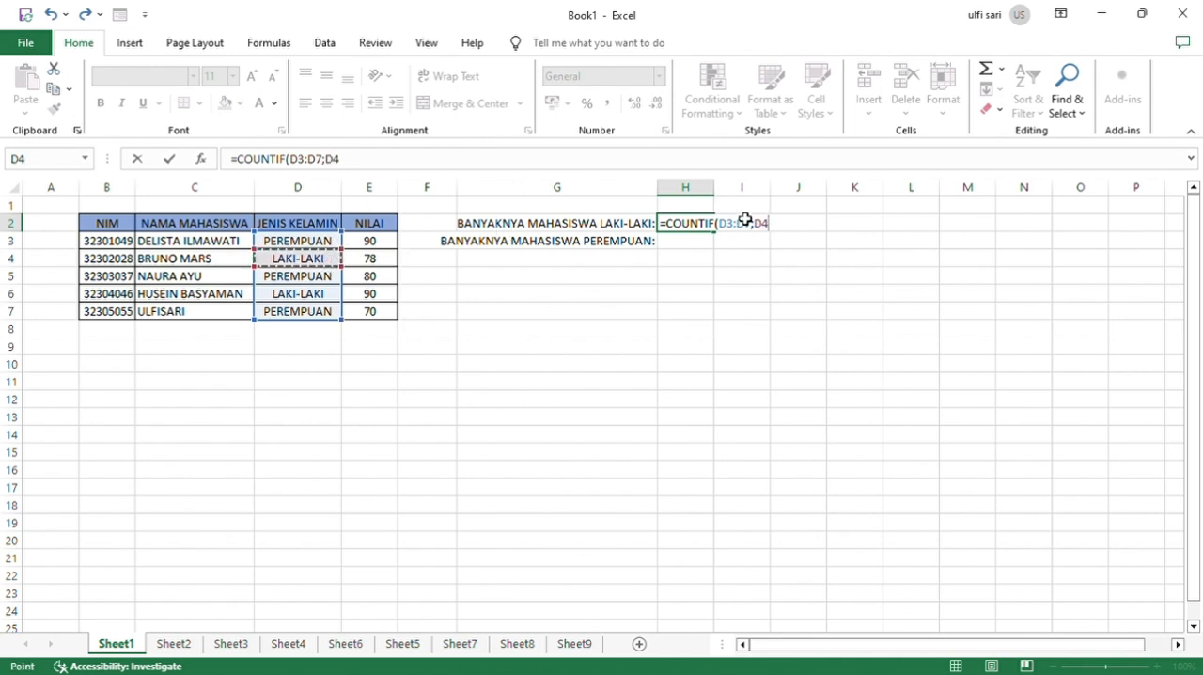
key("Return")
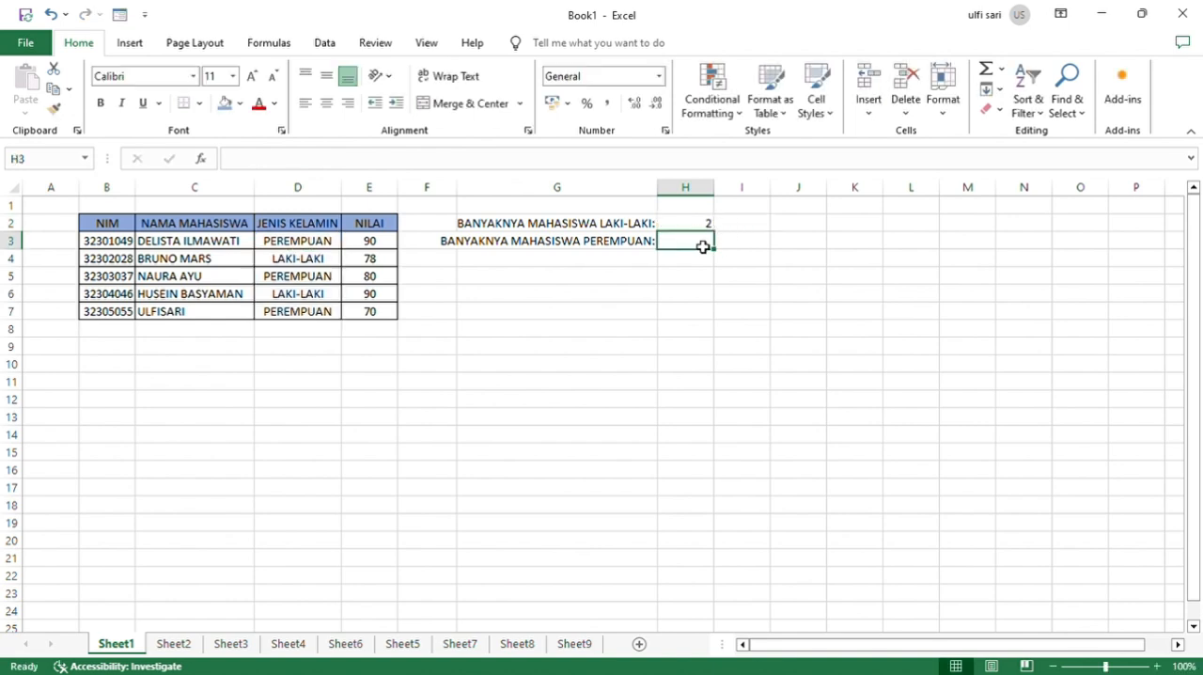
Count the PEREMPUAN students in H3 with COUNTIF, using D3:D7 as range and D3 as criterion.
type("=COUN")
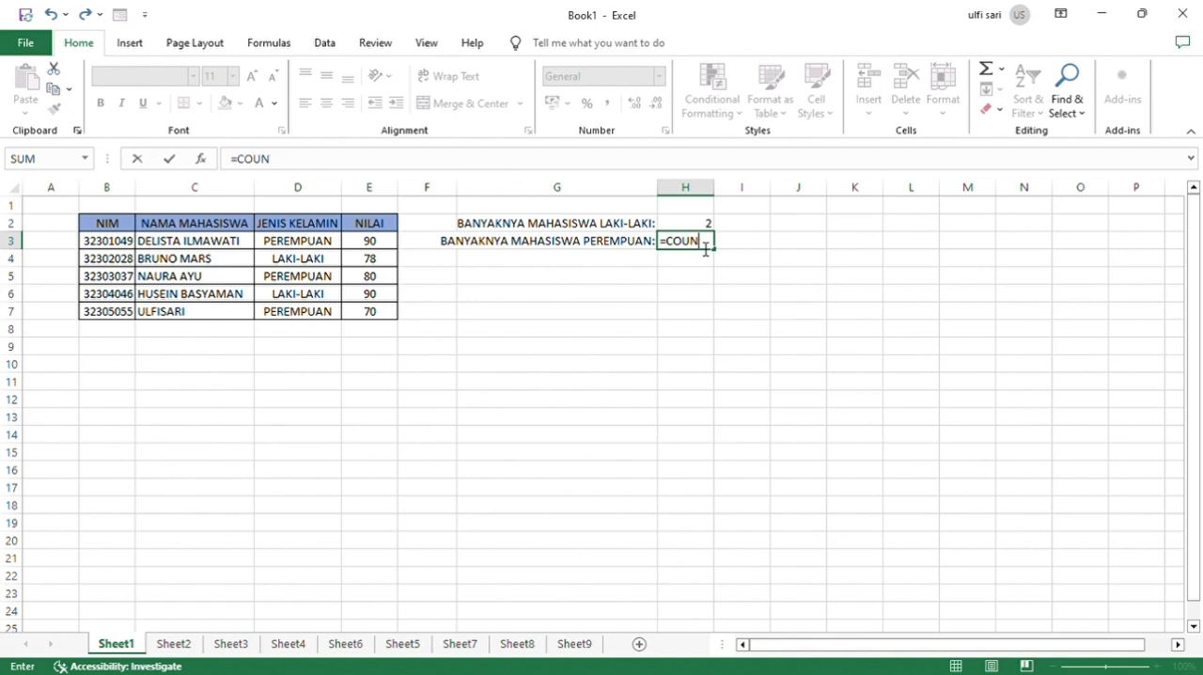
type("TIF(")
left_click(325, 243)
left_click_drag(325, 243, 333, 316)
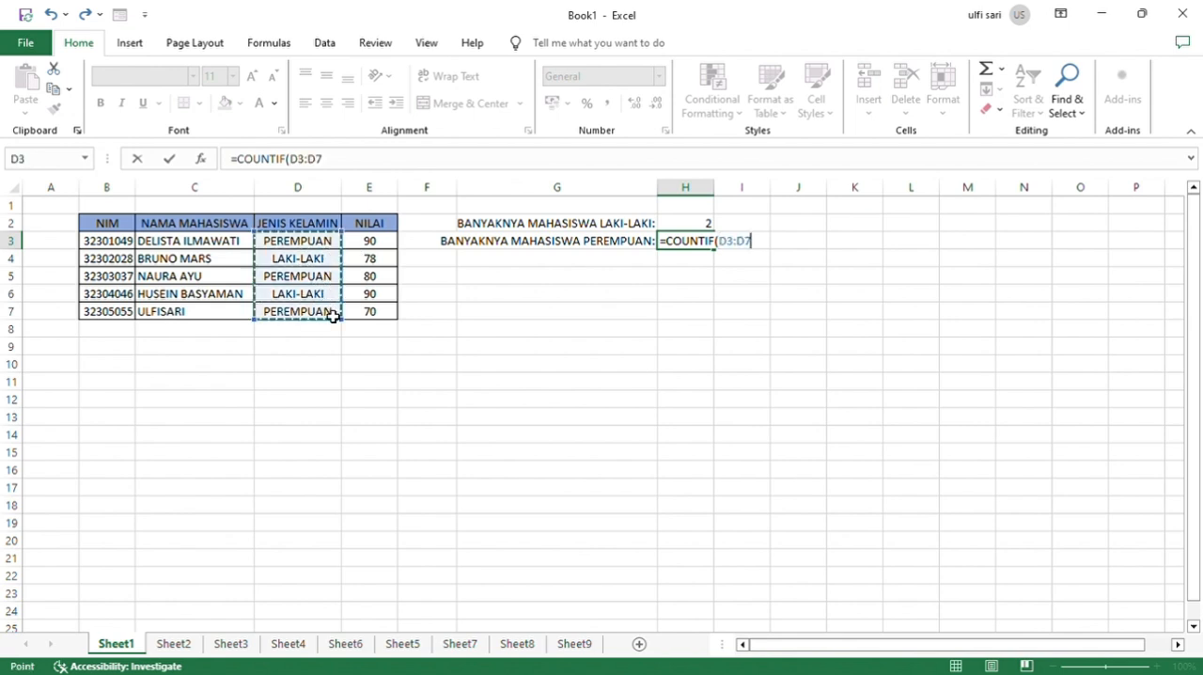
type(";")
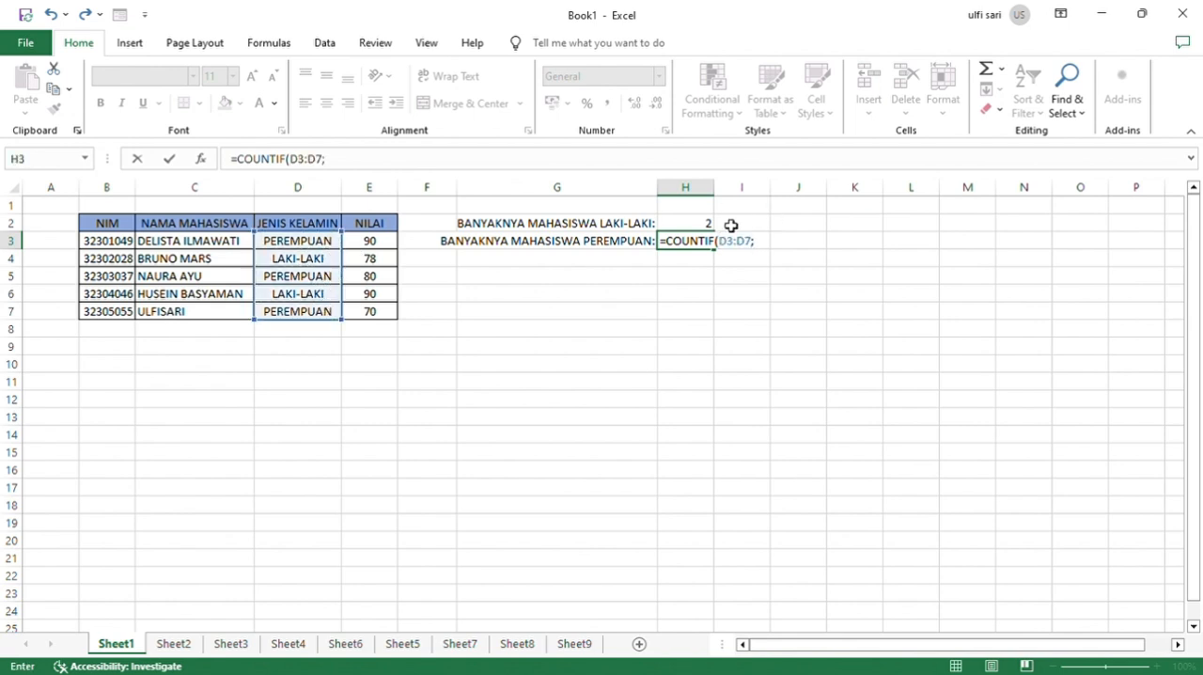
left_click(327, 243)
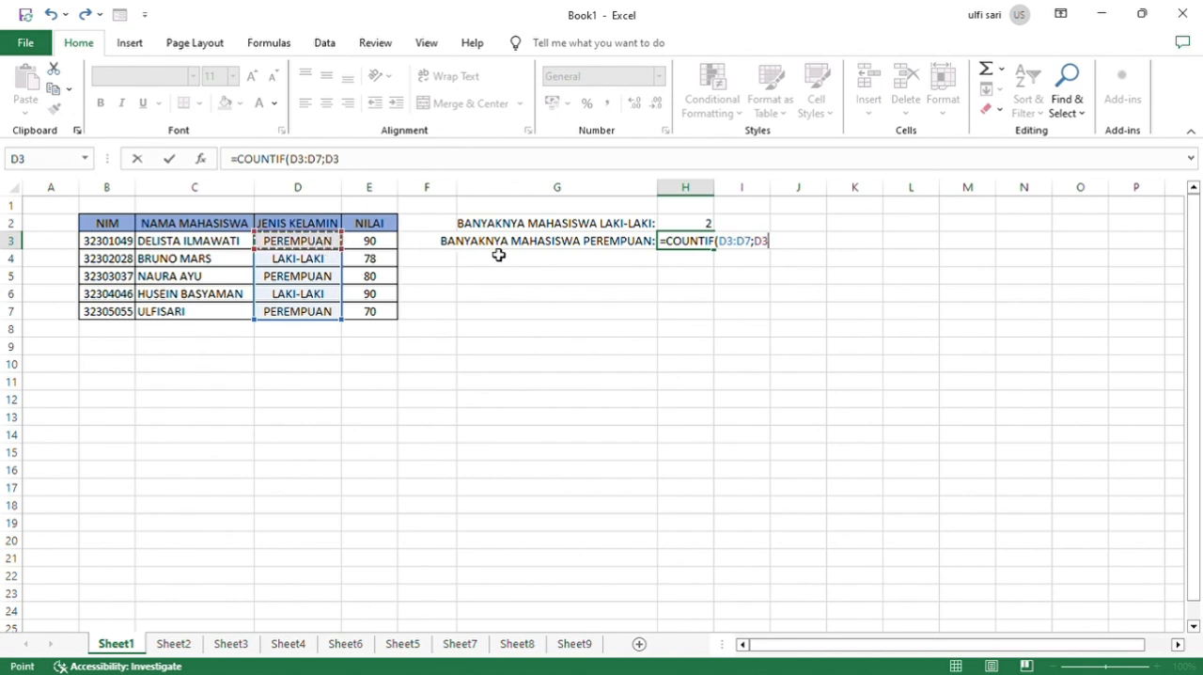
key("Return")
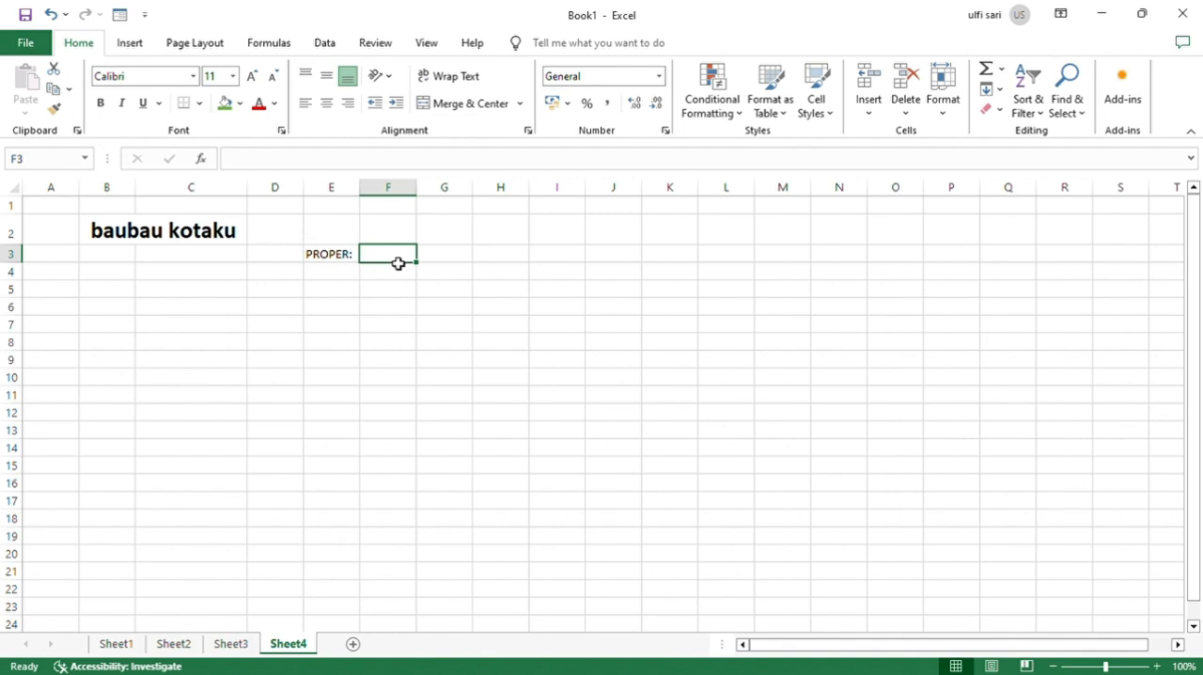
Capitalize each word of the text in B2 with a PROPER formula in F3.
type("=PR")
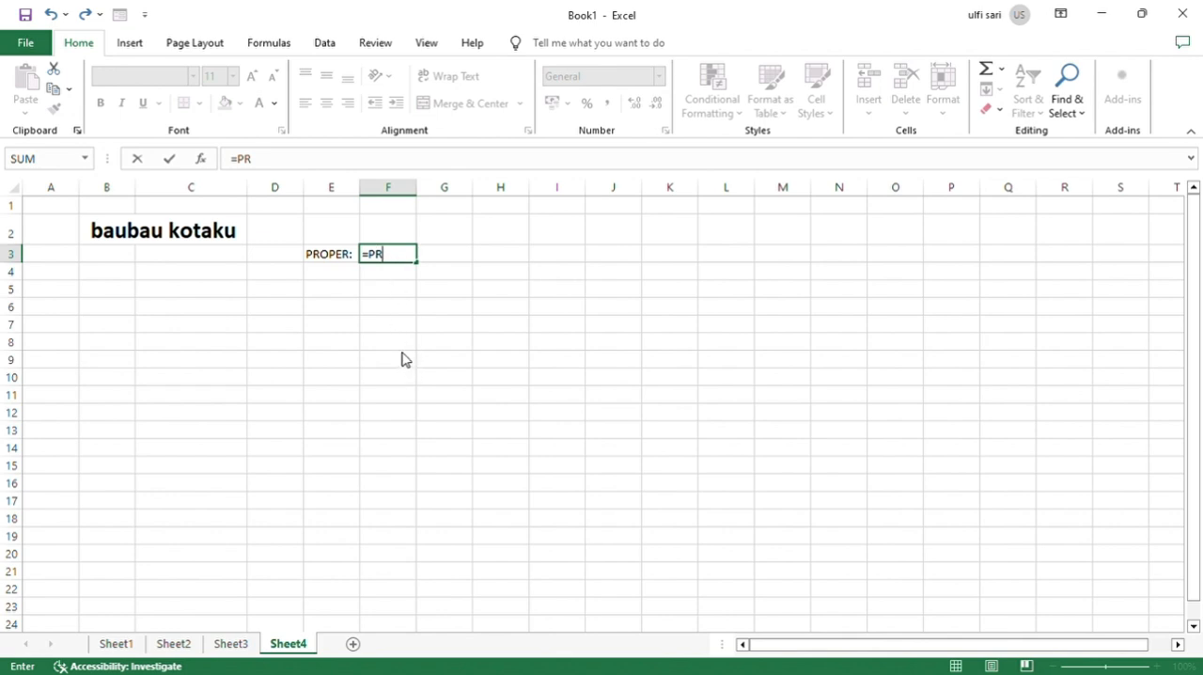
type("OPER(")
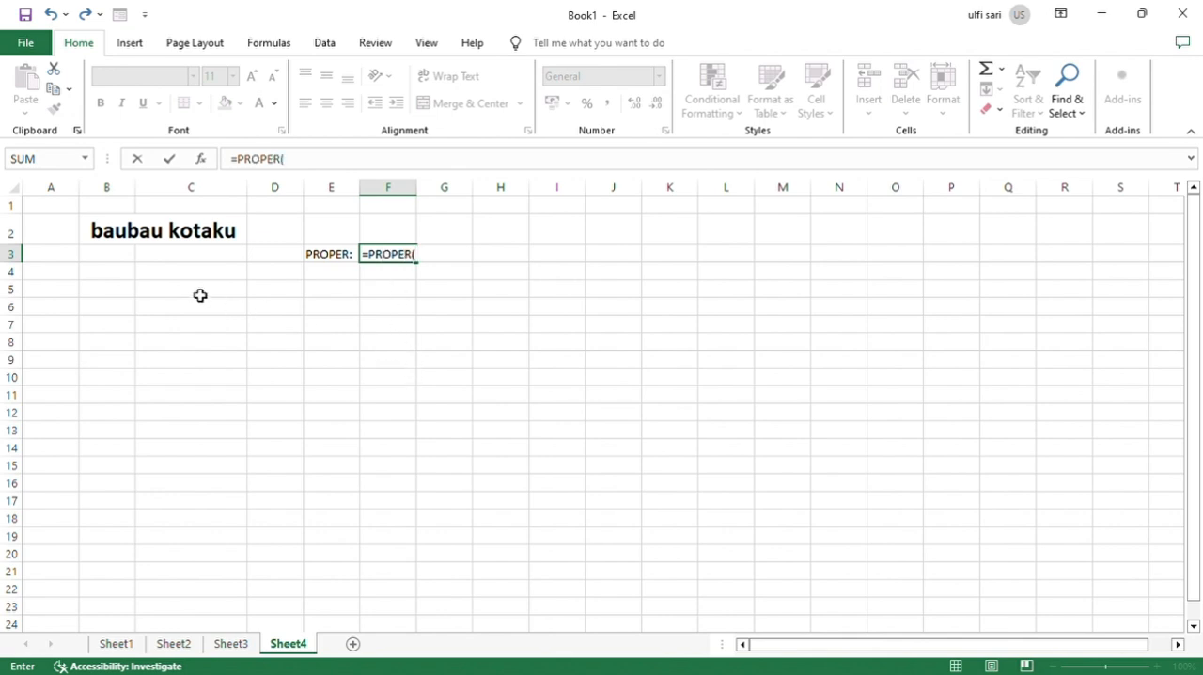
left_click(166, 244)
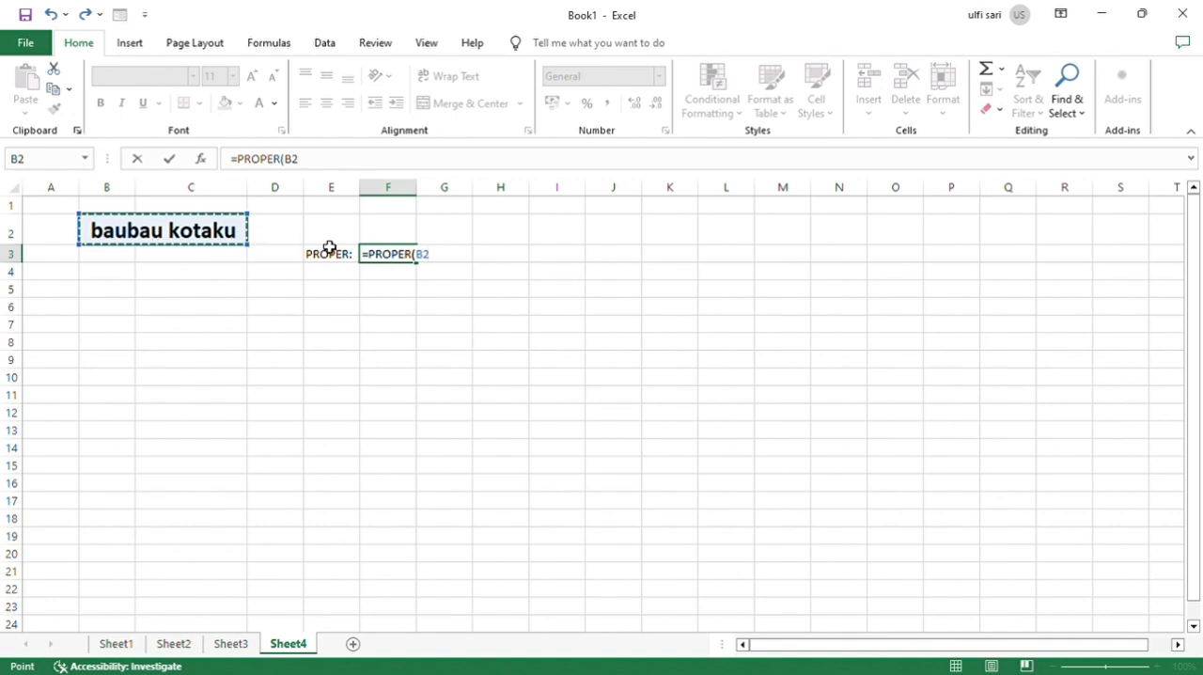
key("Return")
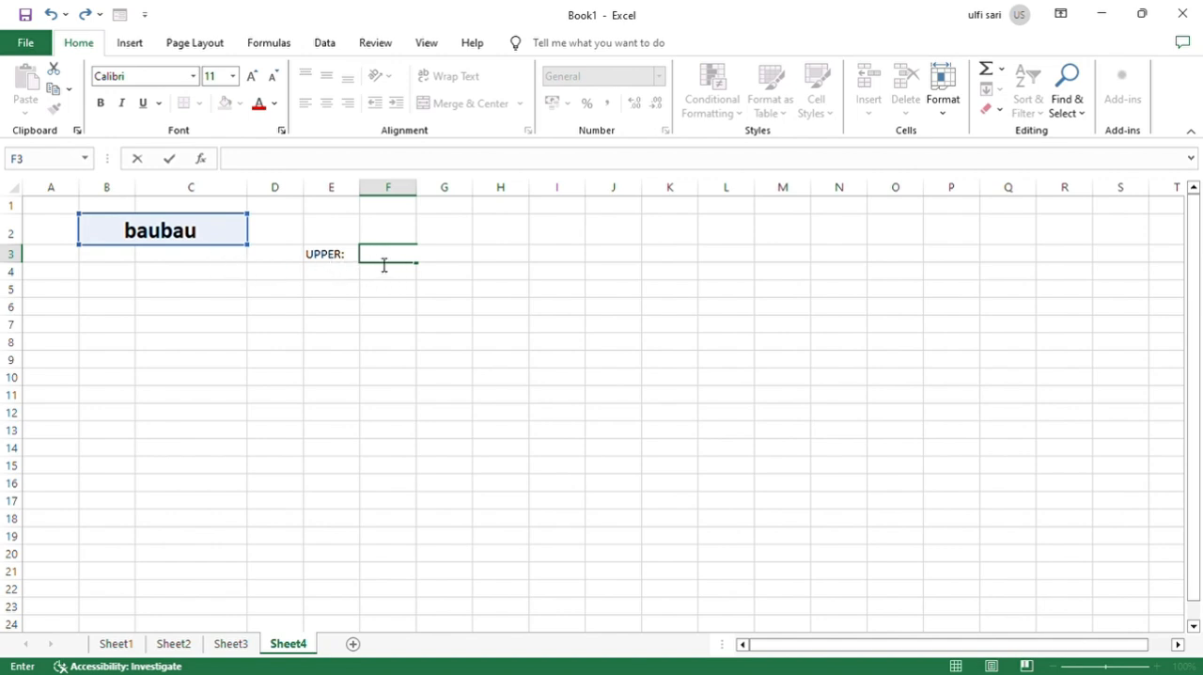
Convert the text in B2 to uppercase with an UPPER formula in F3.
type("=U")
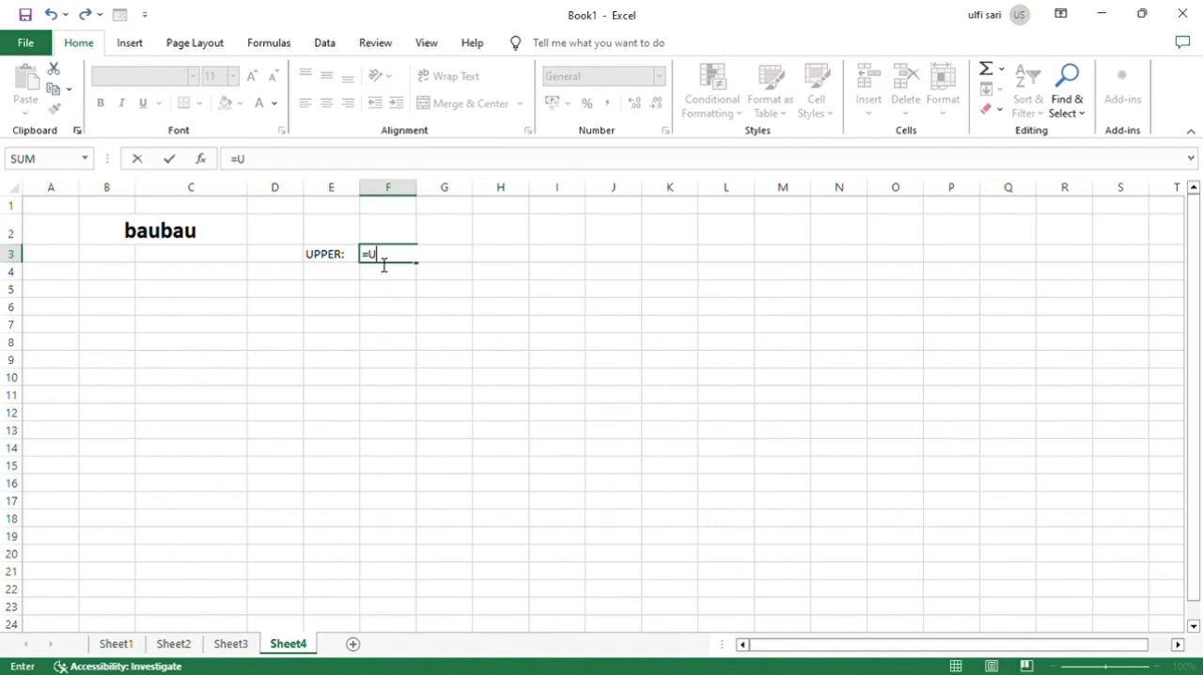
type("PPER(")
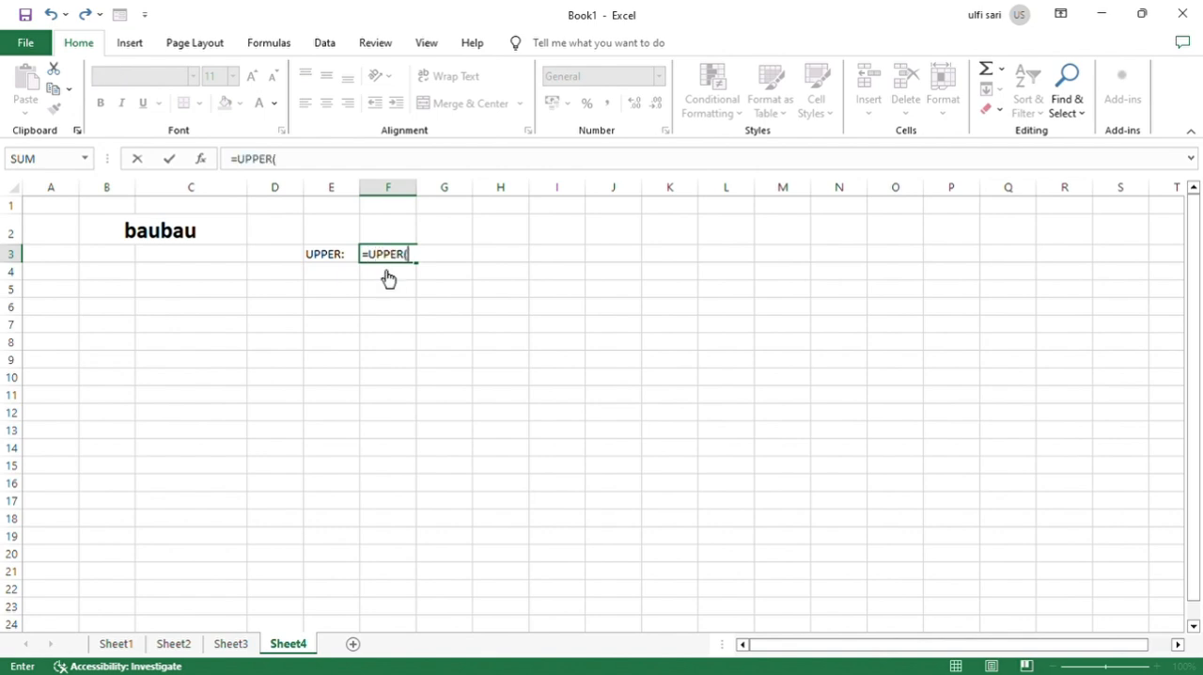
left_click(192, 236)
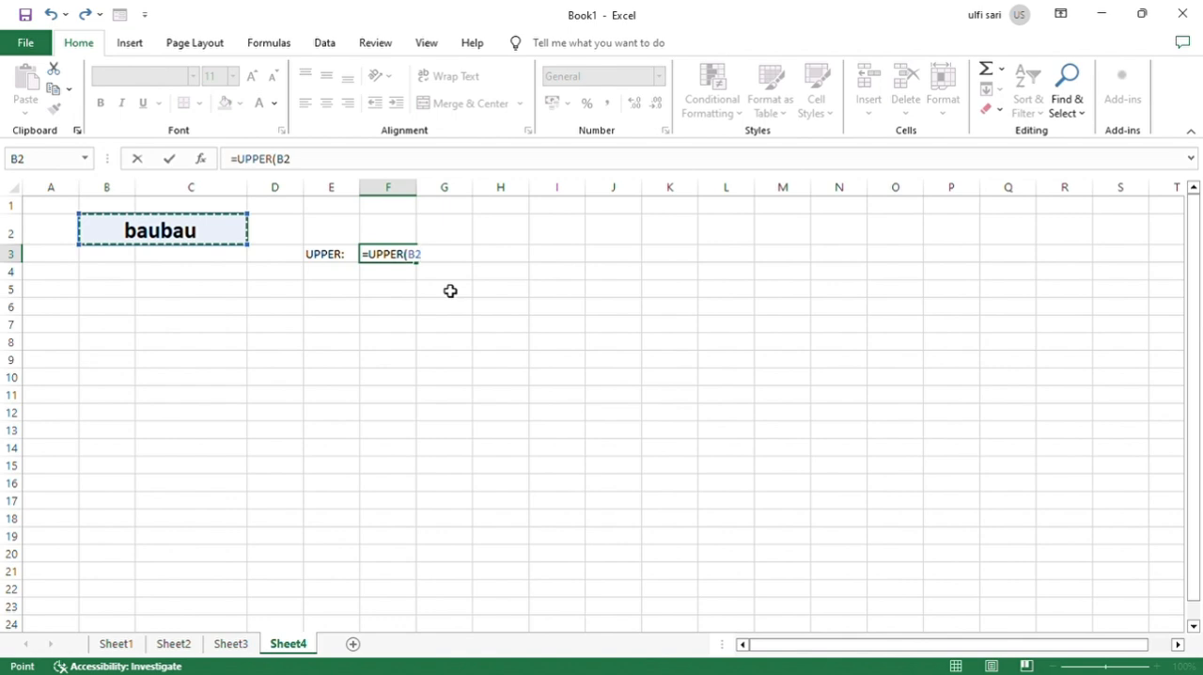
key("Return")
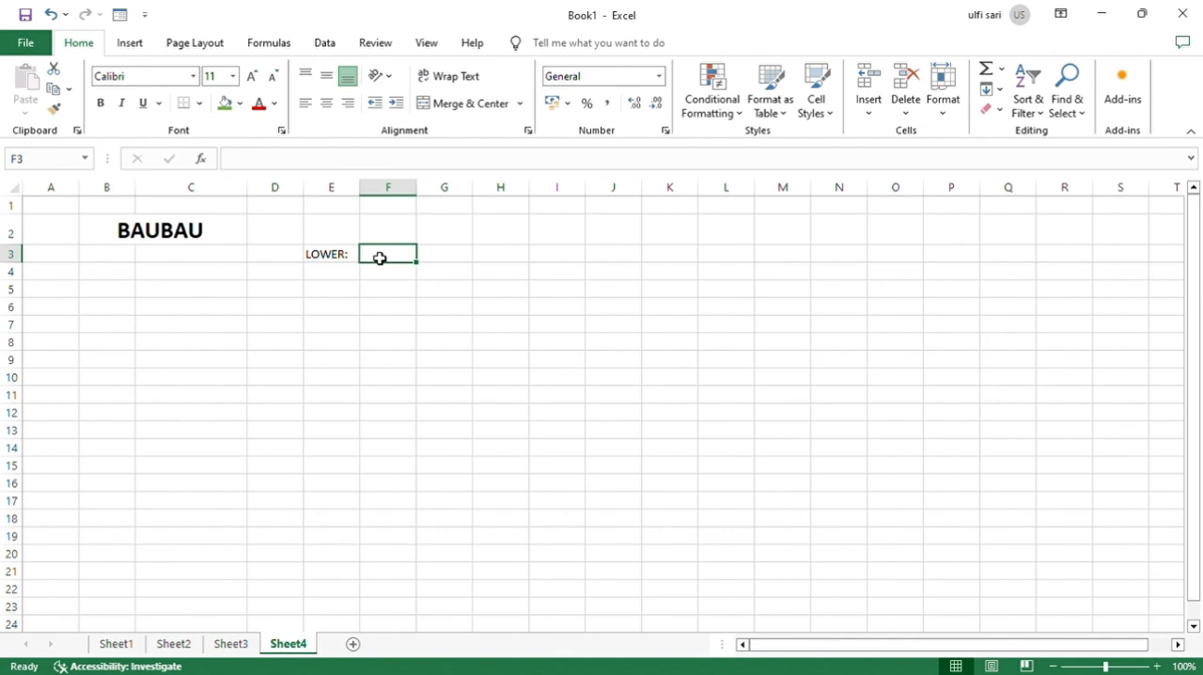
Convert the text in B2 to lowercase with a LOWER formula in F3.
type("=")
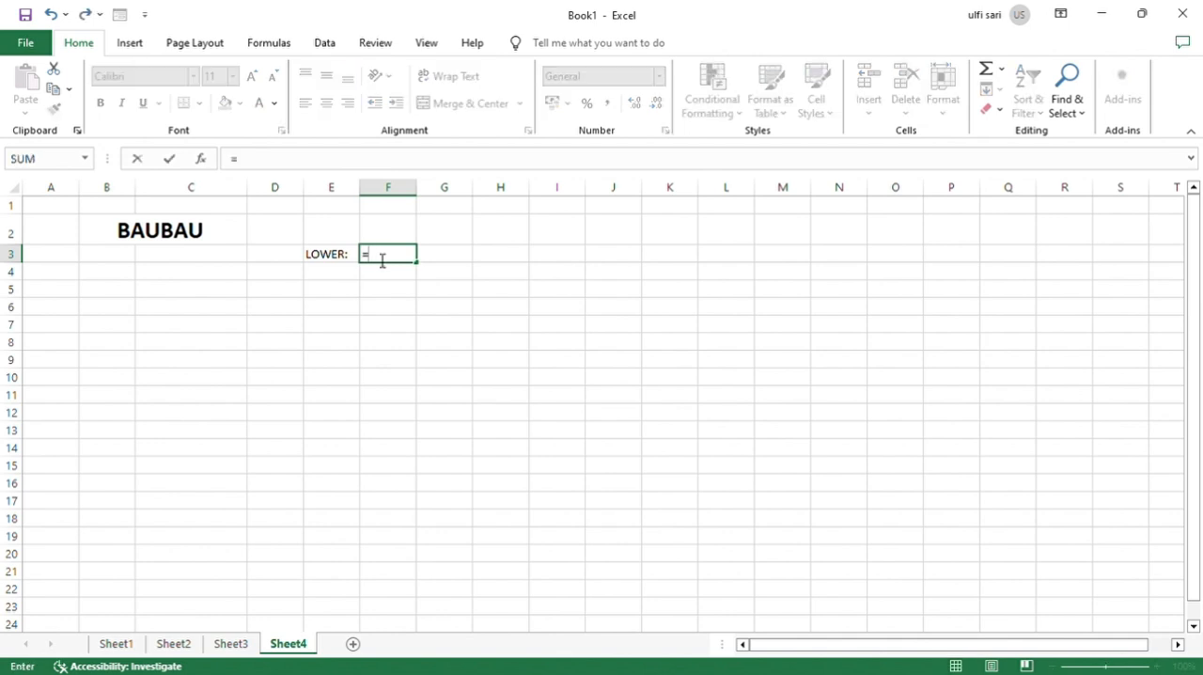
type("LOWER(")
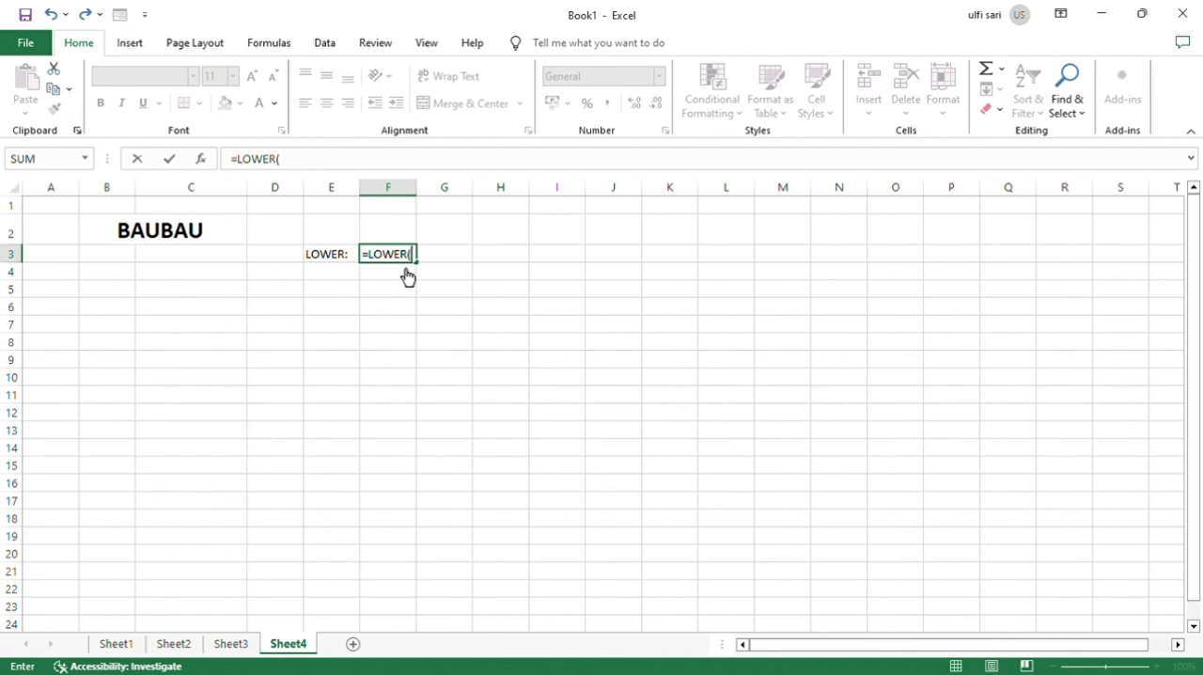
left_click(233, 239)
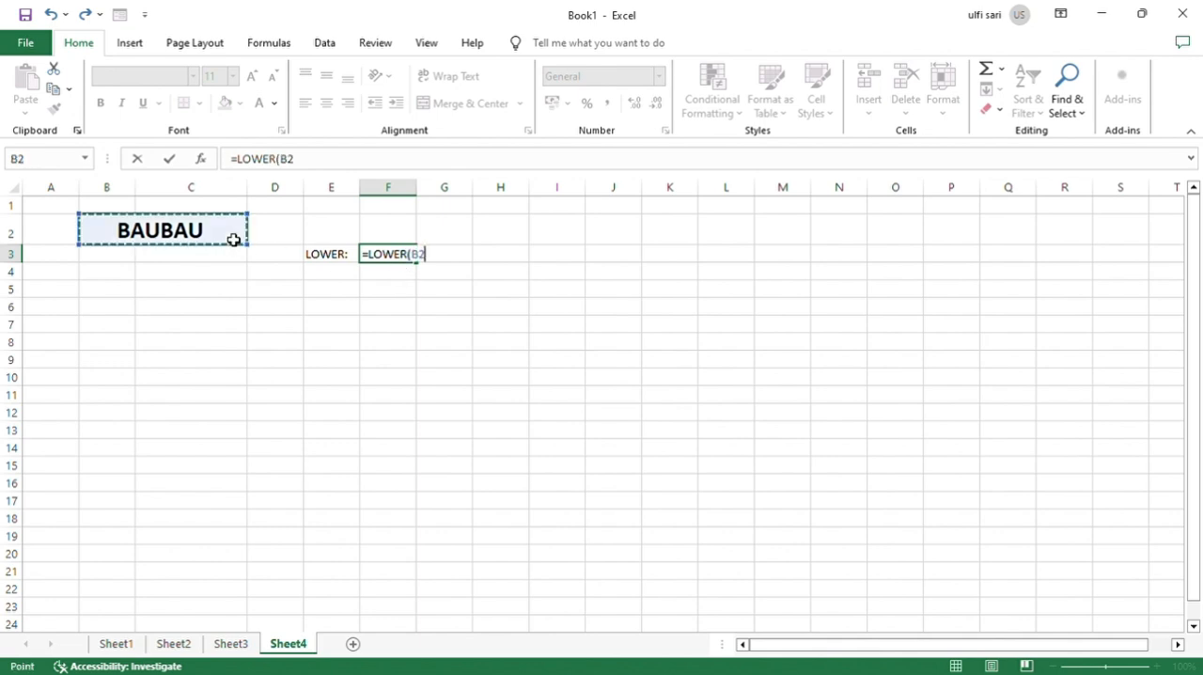
type(")")
key("Return")
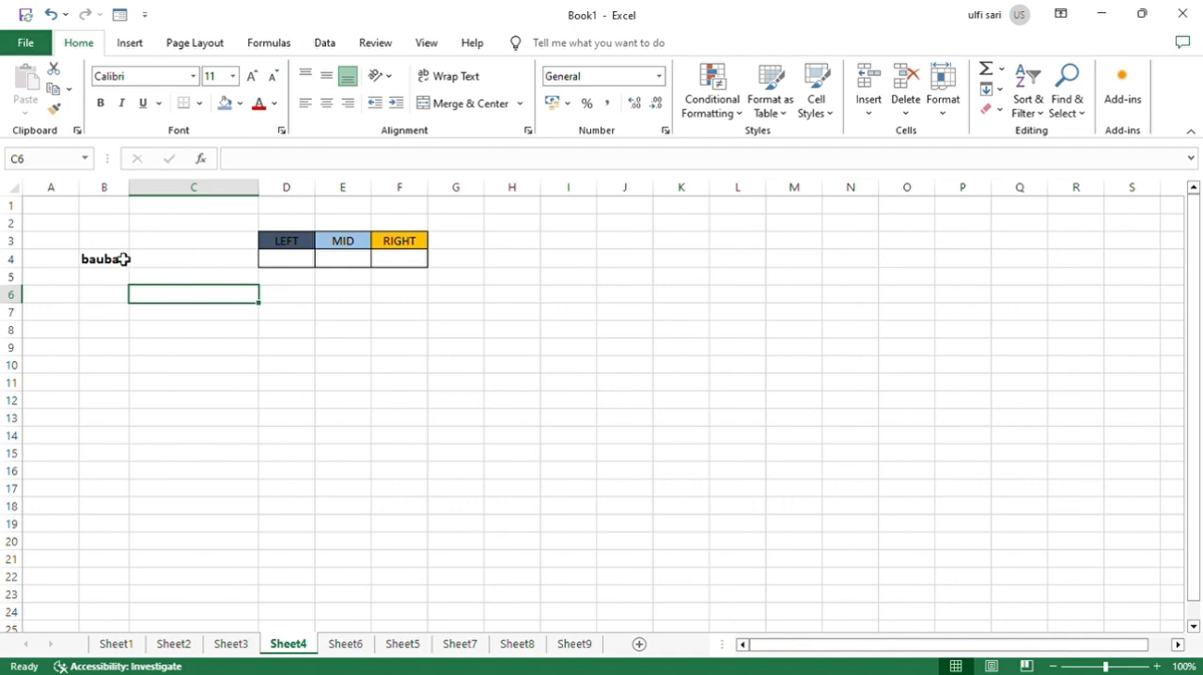
Extract the first 2 characters of B4 into D4 under LEFT with the LEFT function.
left_click(124, 259)
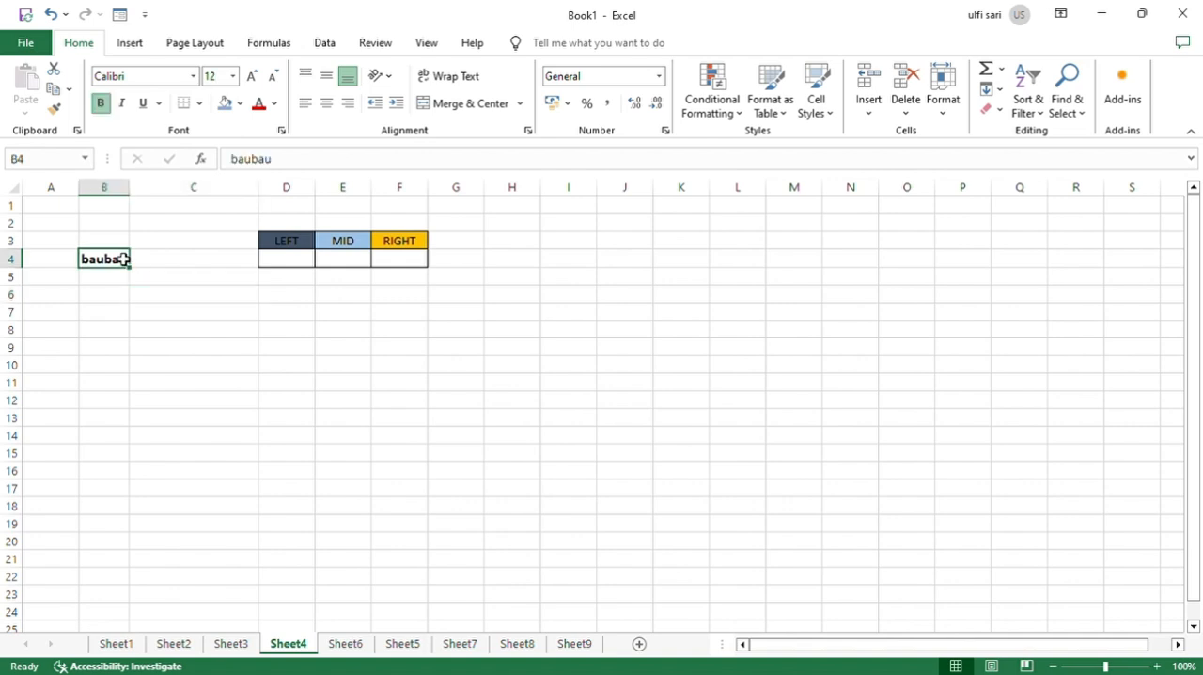
left_click(276, 265)
type("=")
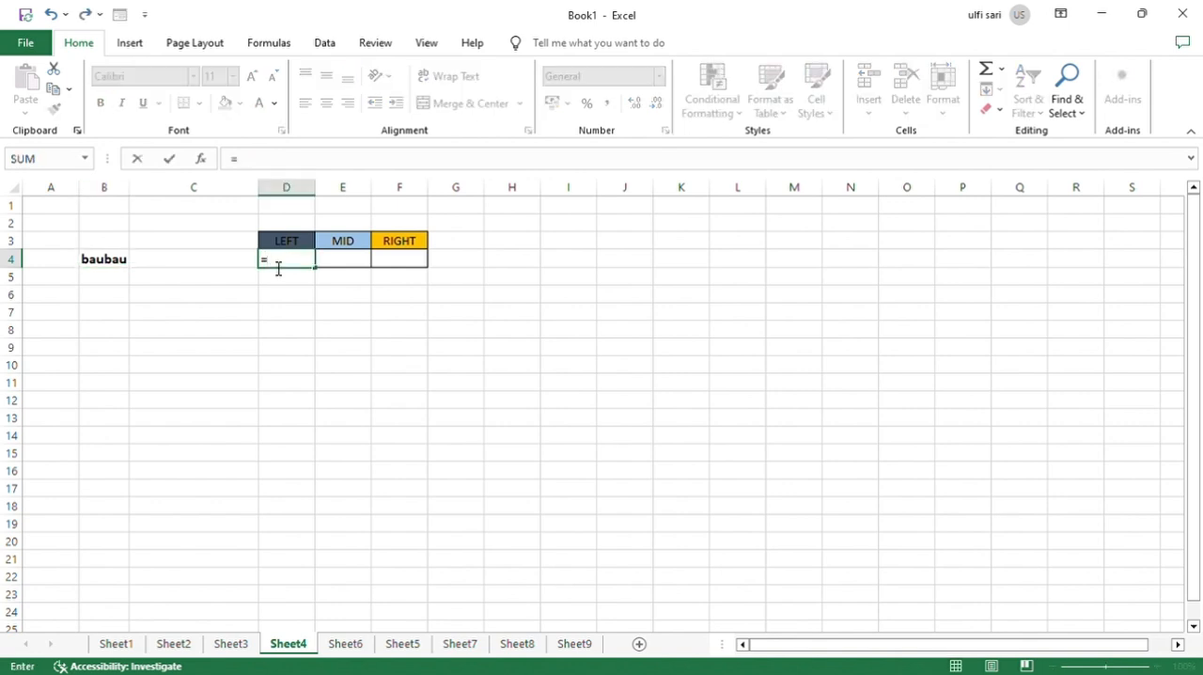
type("LEFT(")
left_click(111, 266)
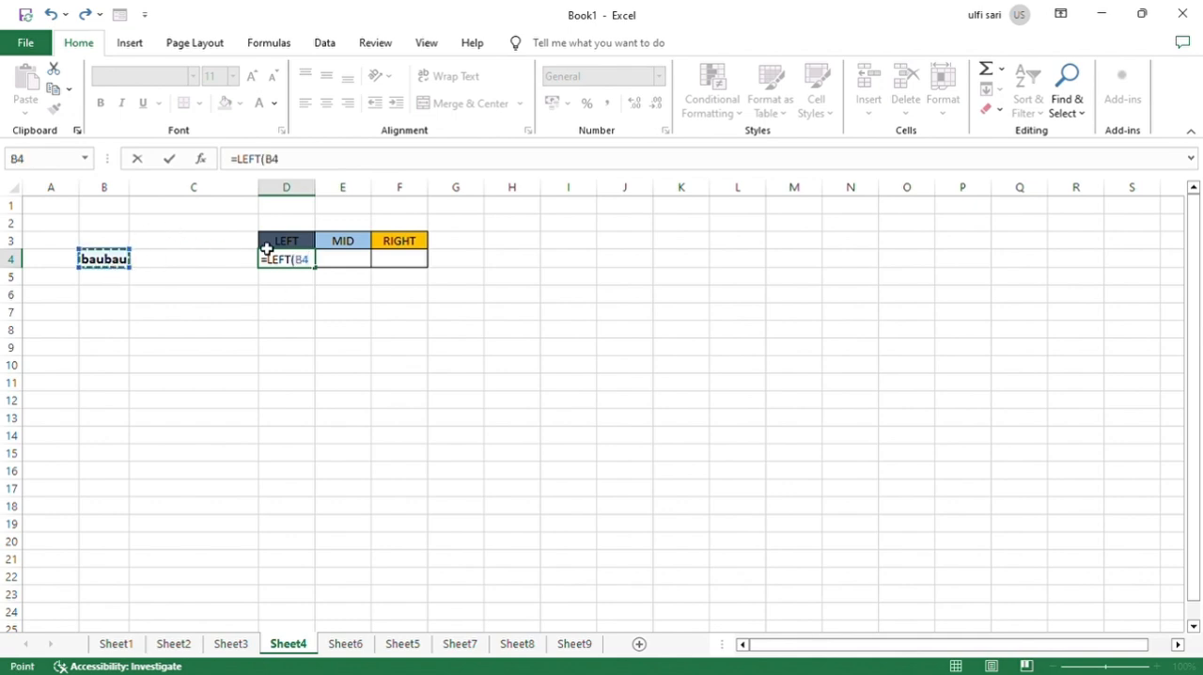
type(";")
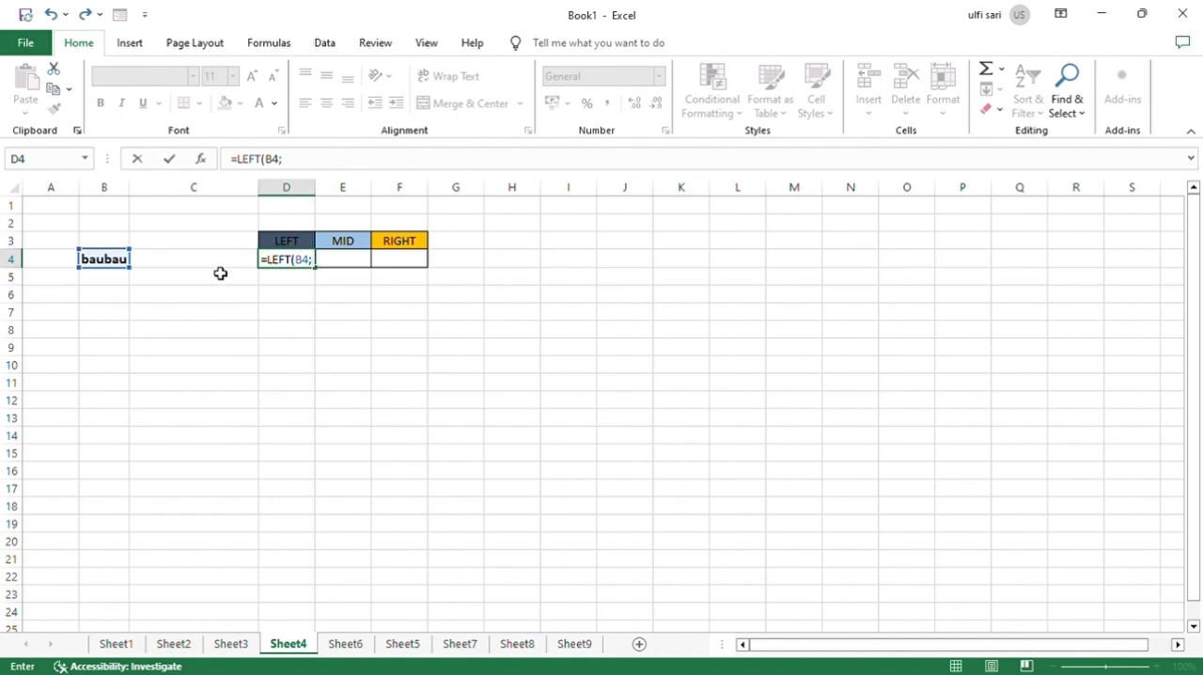
type("2")
key("Return")
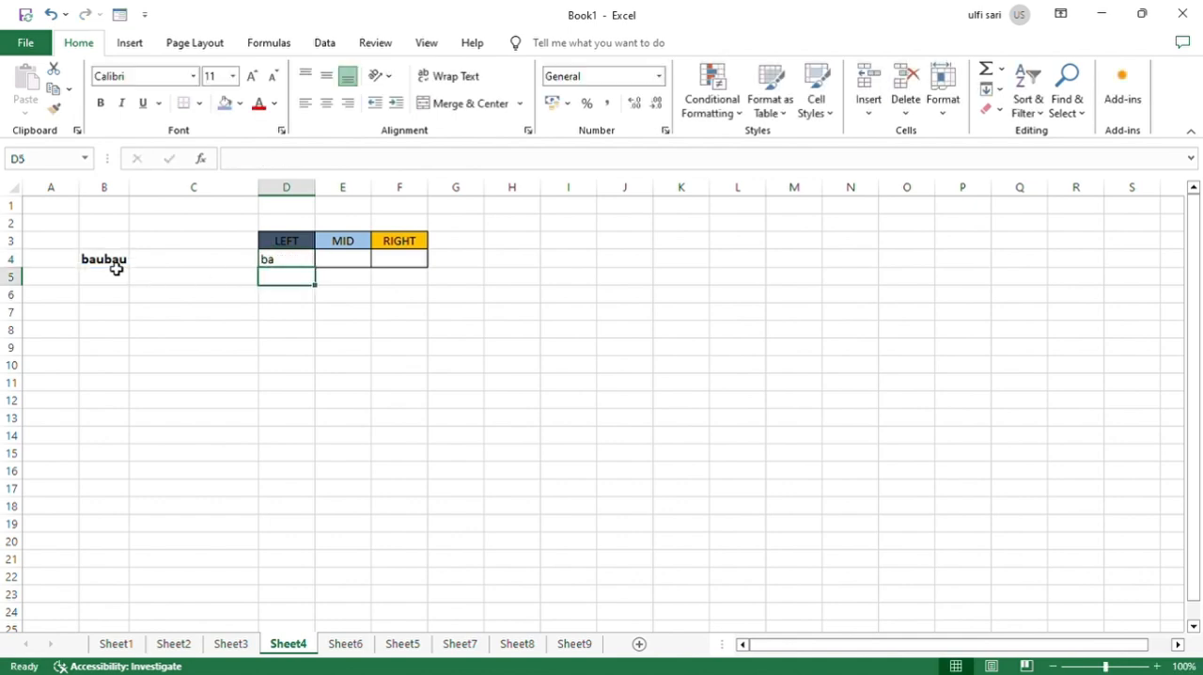
Extract 2 characters of B4, starting at character 3, into E4 under MID with the MID function.
left_click(360, 260)
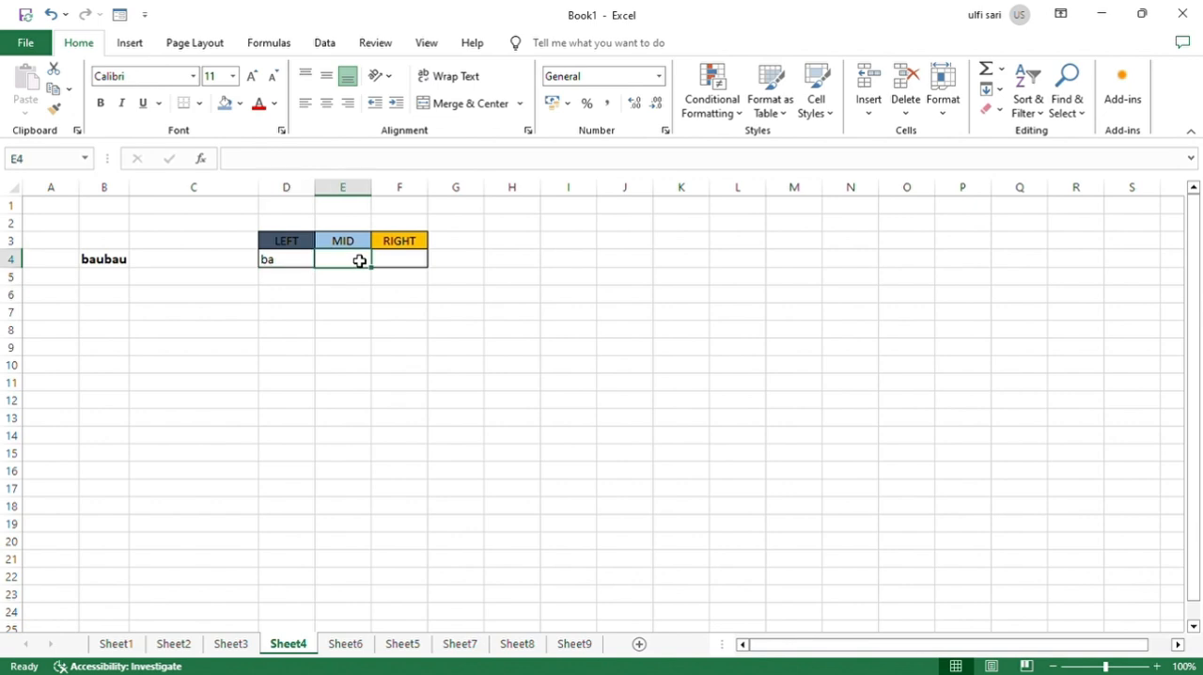
type("=MI")
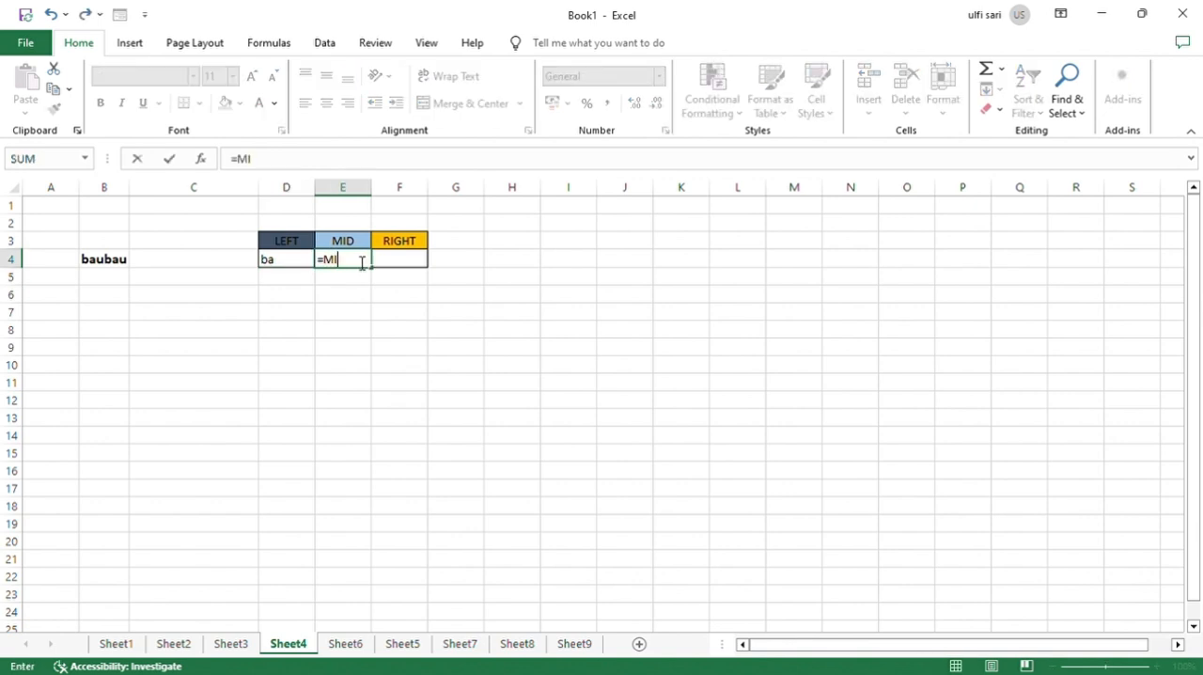
type("D(")
left_click(121, 270)
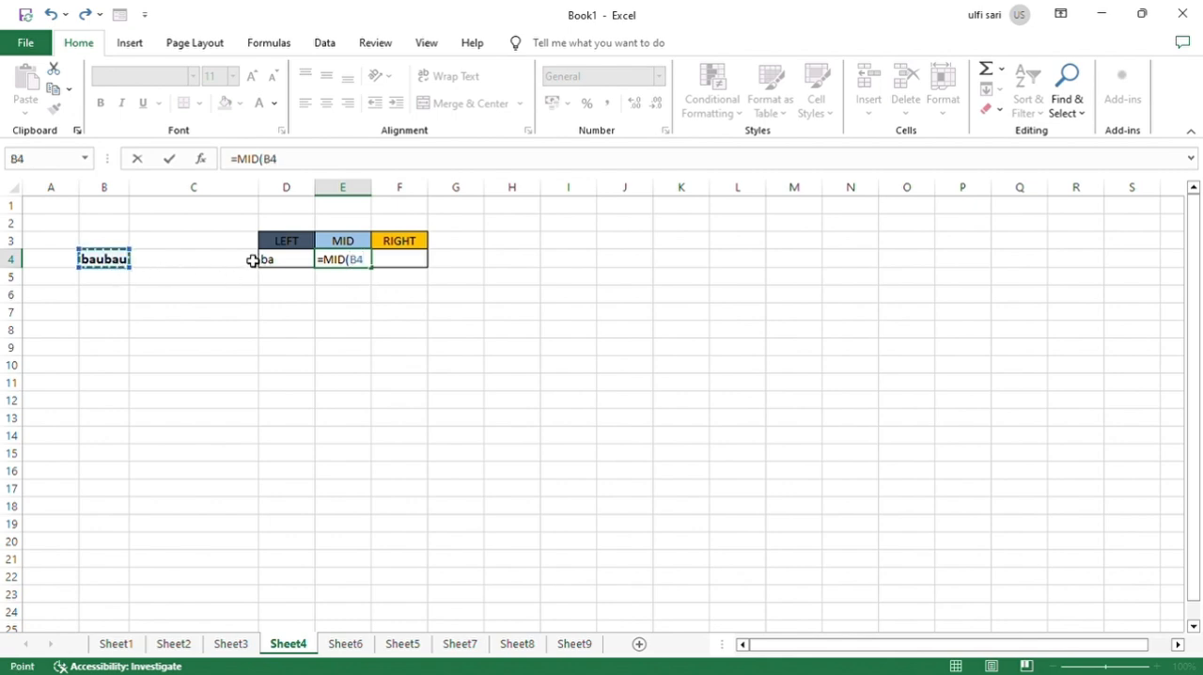
type(";3")
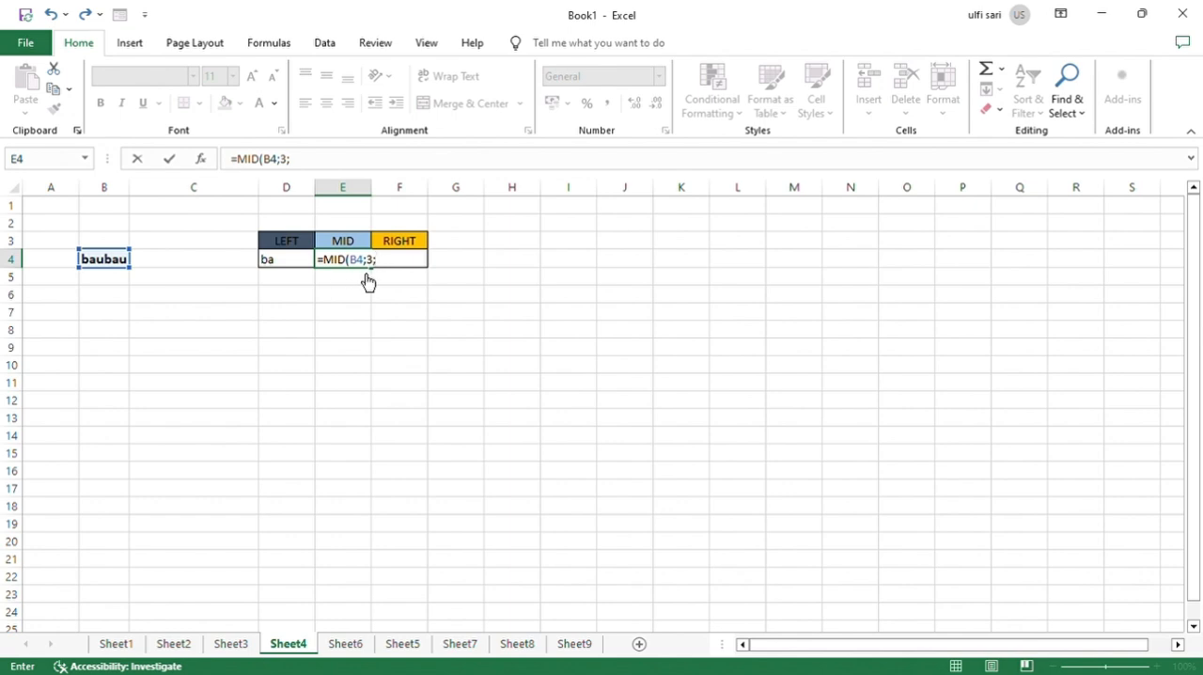
type("2")
key("Return")
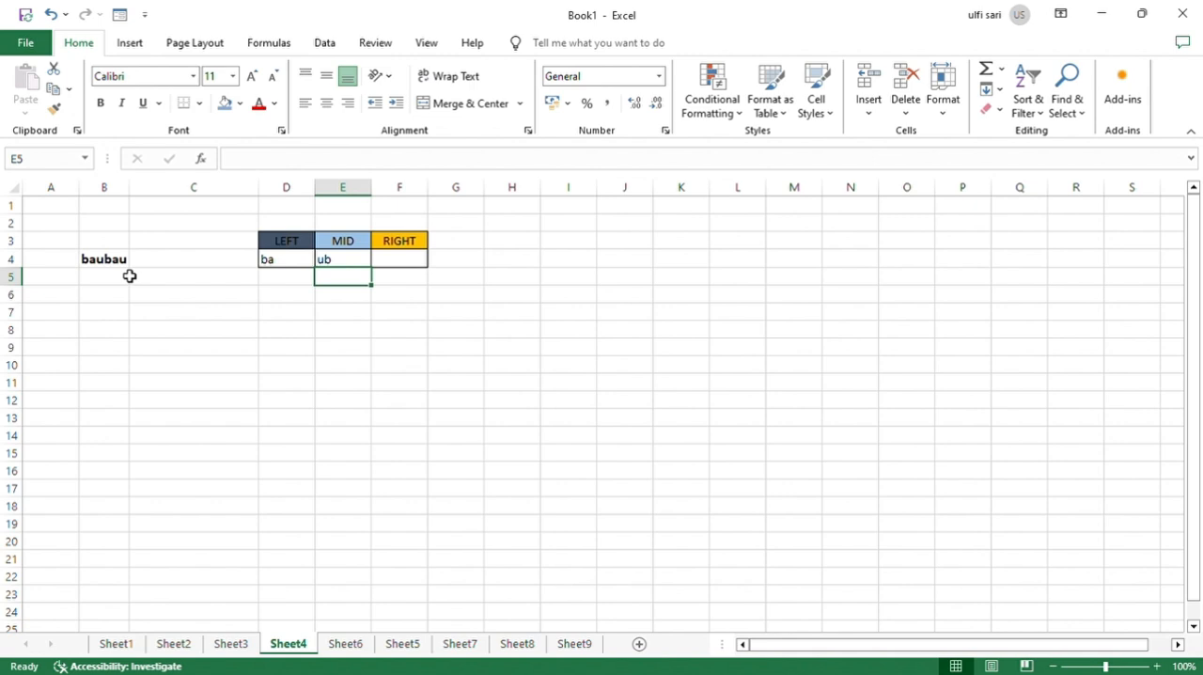
Extract the last 2 characters of B4 into F4 under RIGHT with the RIGHT function.
left_click(404, 268)
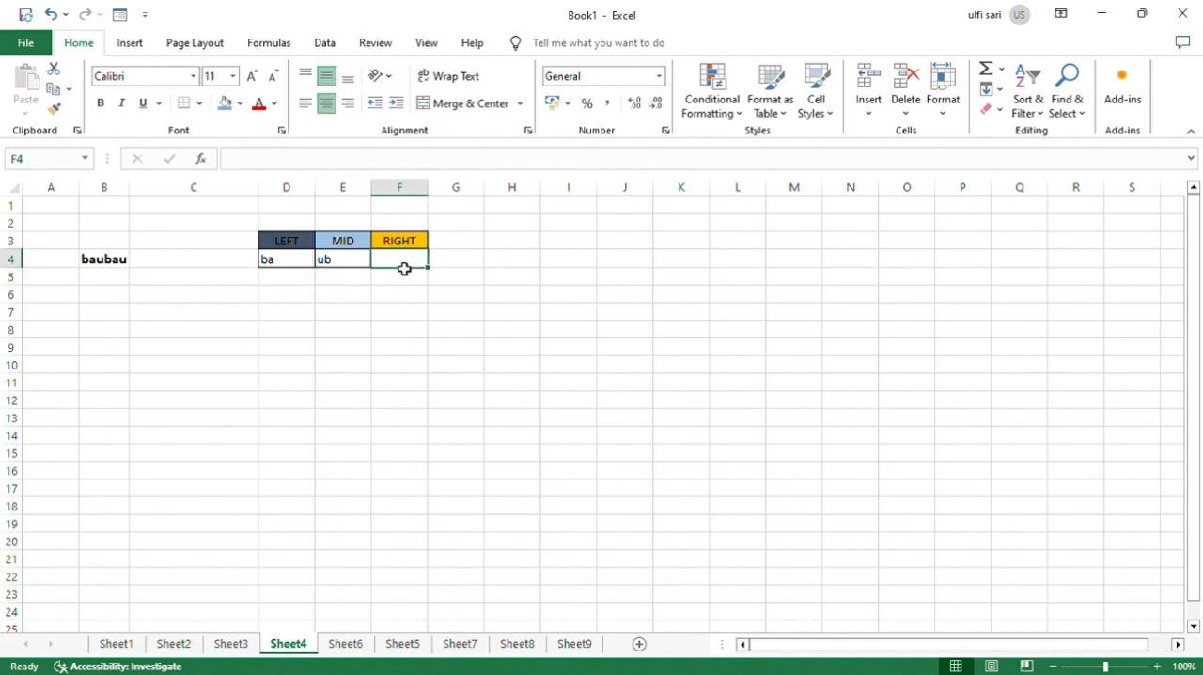
type("=")
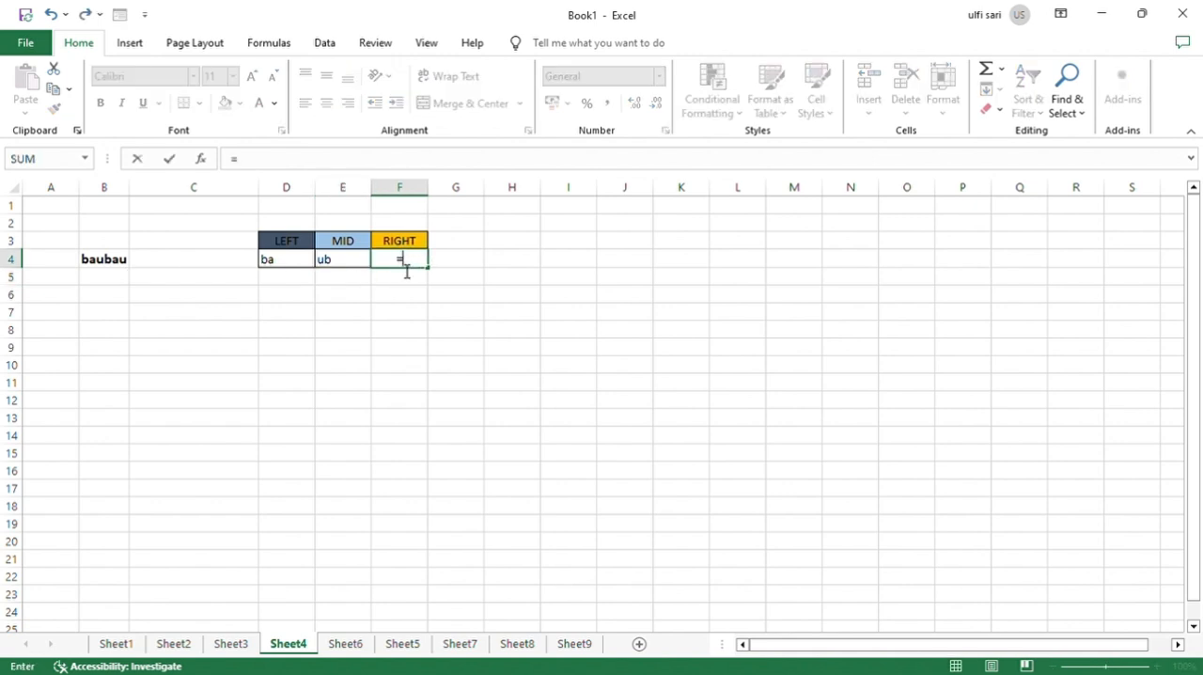
type("RIGHT(")
left_click(115, 267)
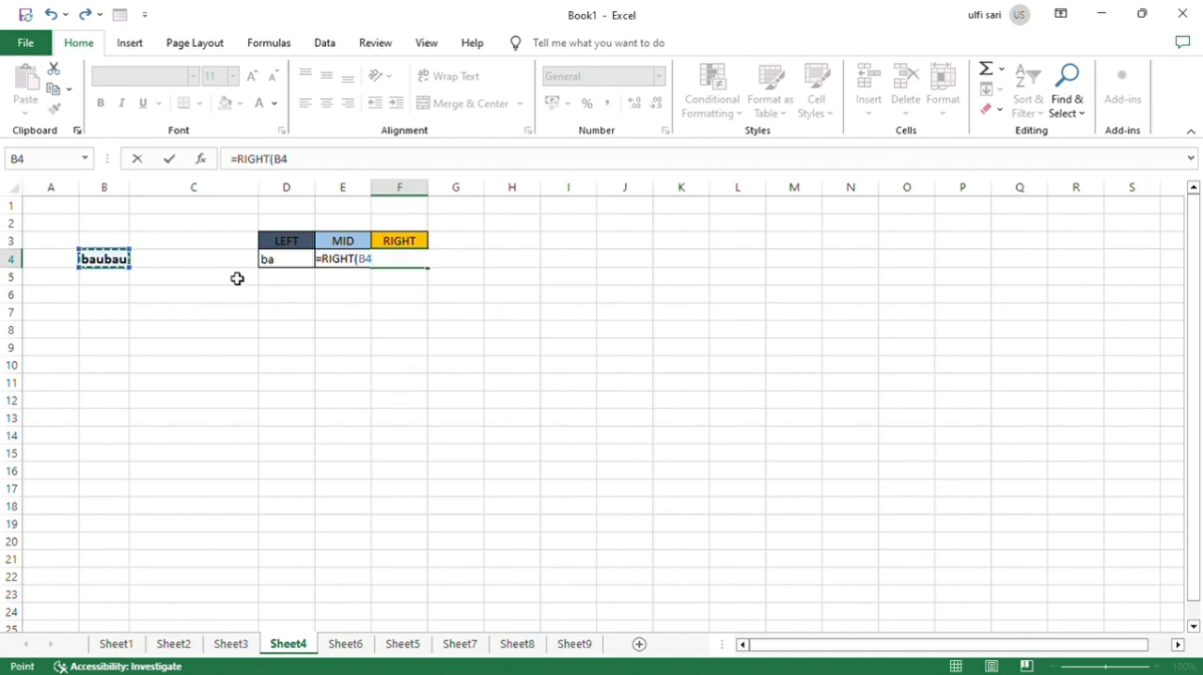
type(";")
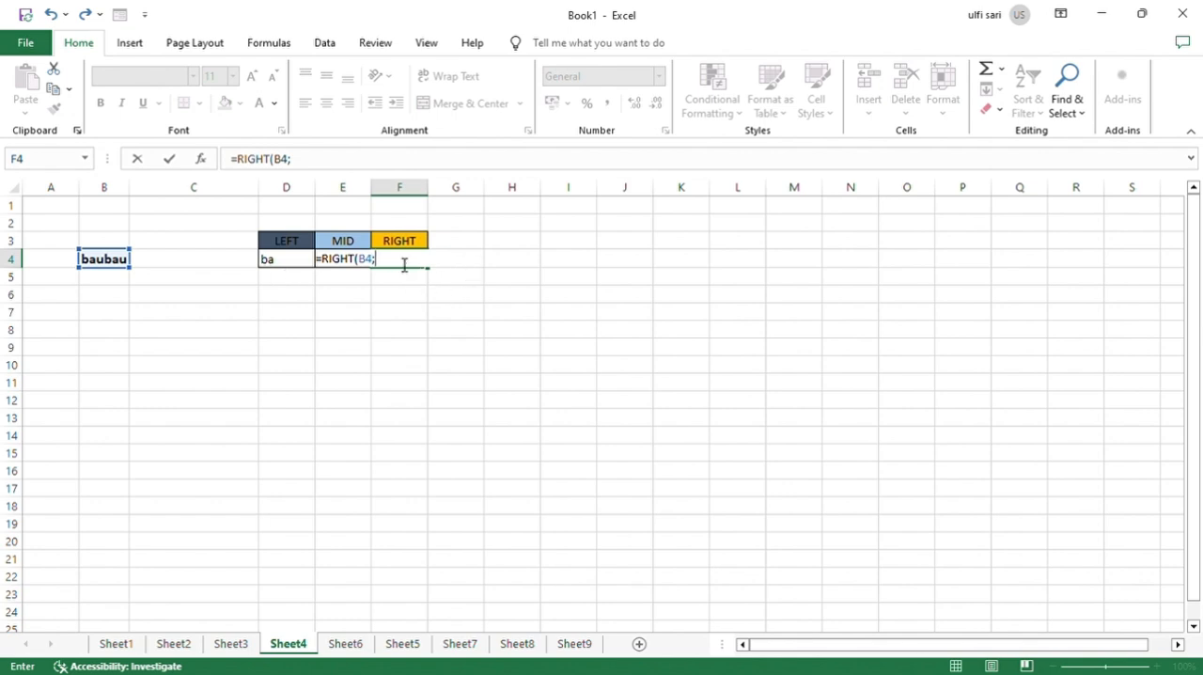
type("2")
key("Return")
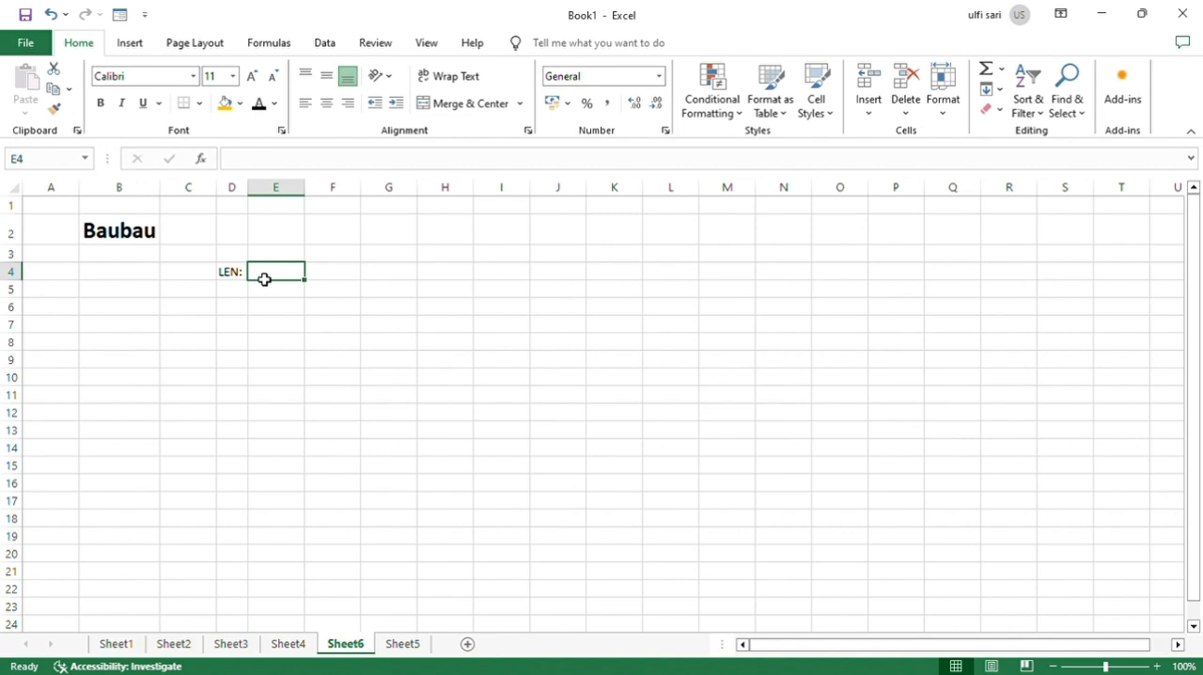
Count the characters of the text in B2 with a LEN formula in E4 on Sheet6.
type("=LE")
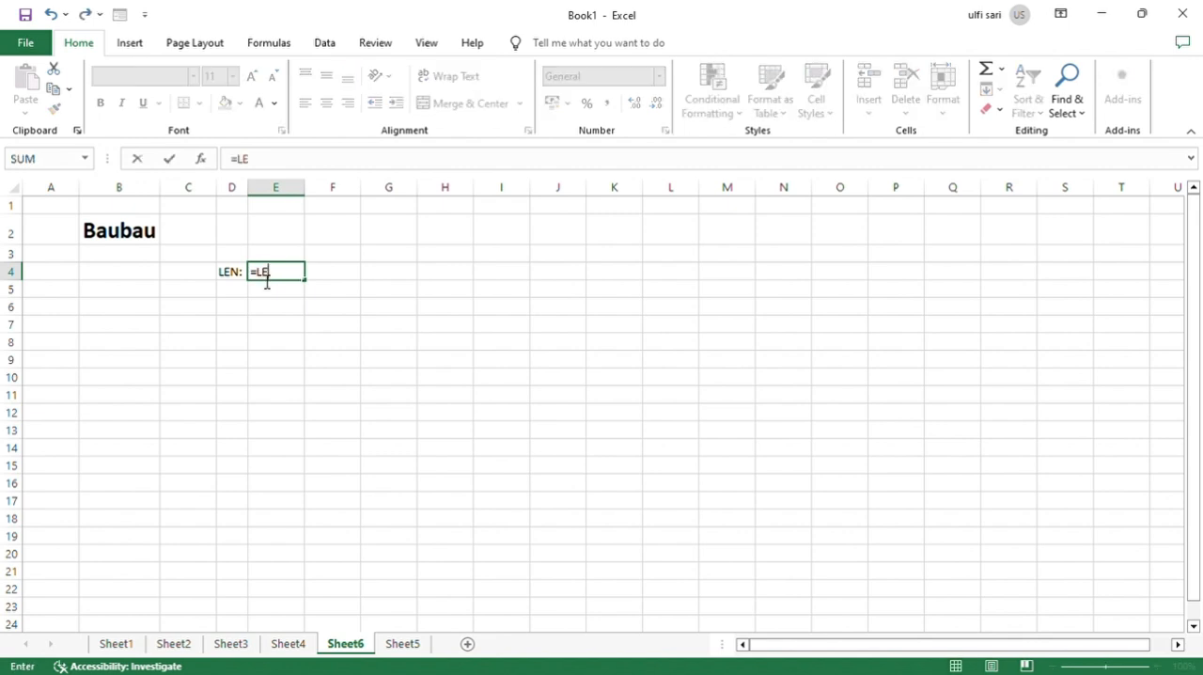
type("N(")
left_click(113, 243)
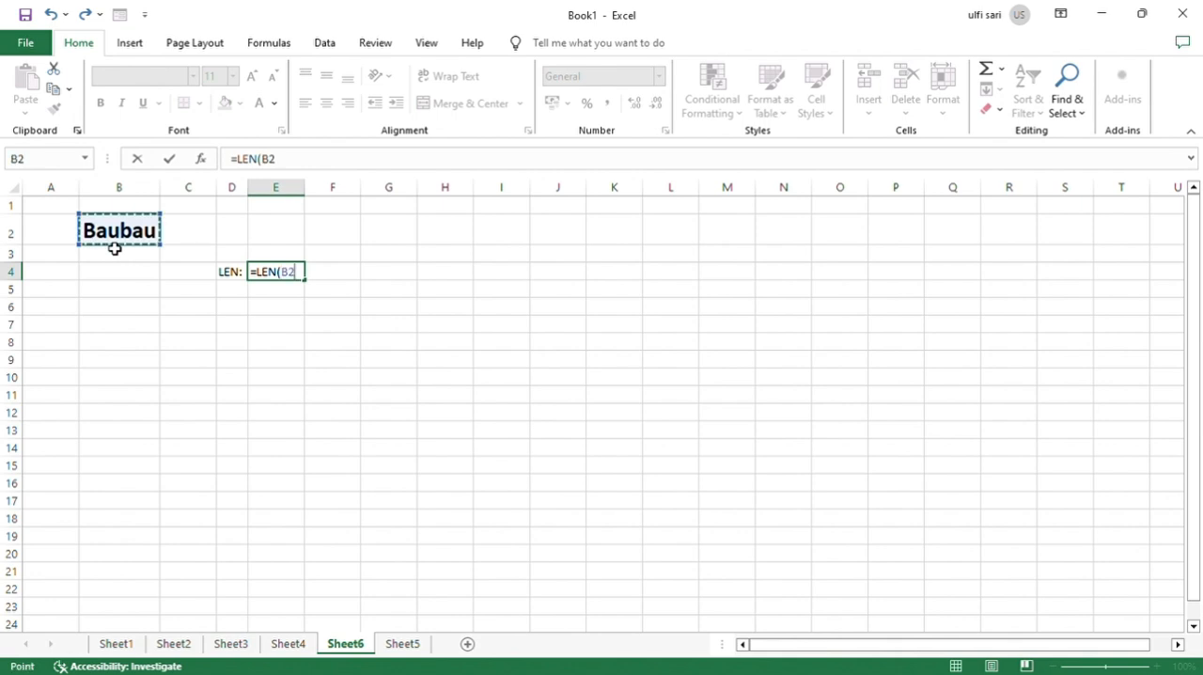
key("Return")
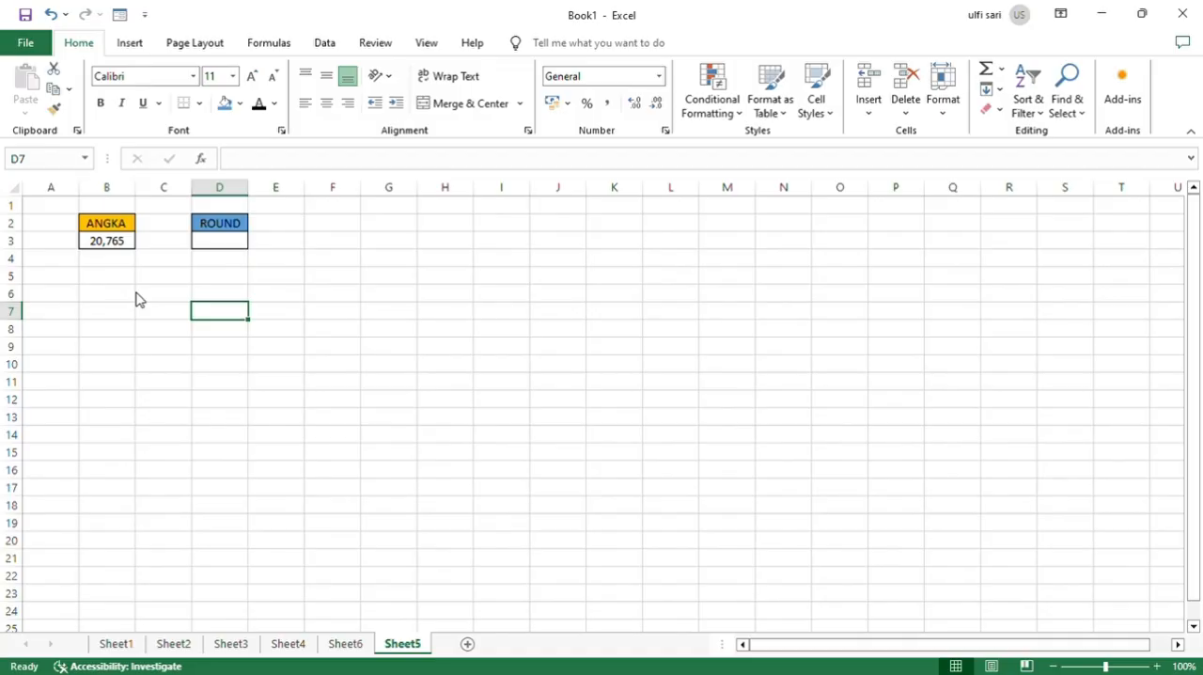
Round the number in B3 to 2 decimal places with a ROUND formula in D3 on Sheet5.
left_click(246, 246)
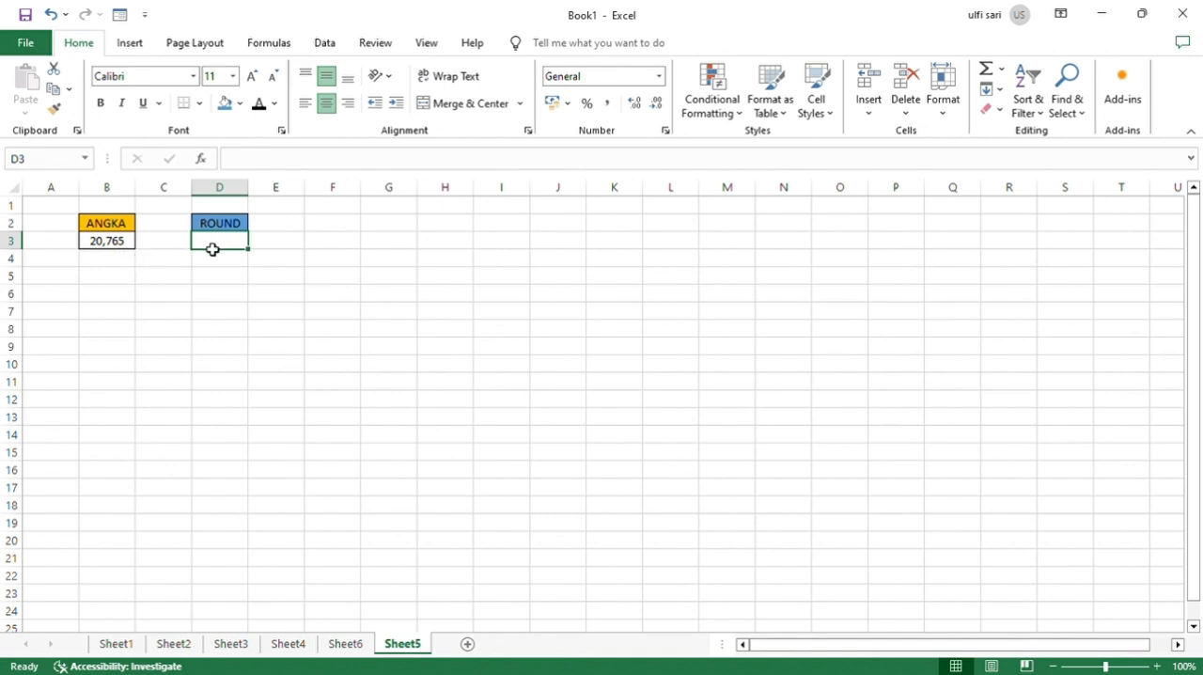
type("=ROU")
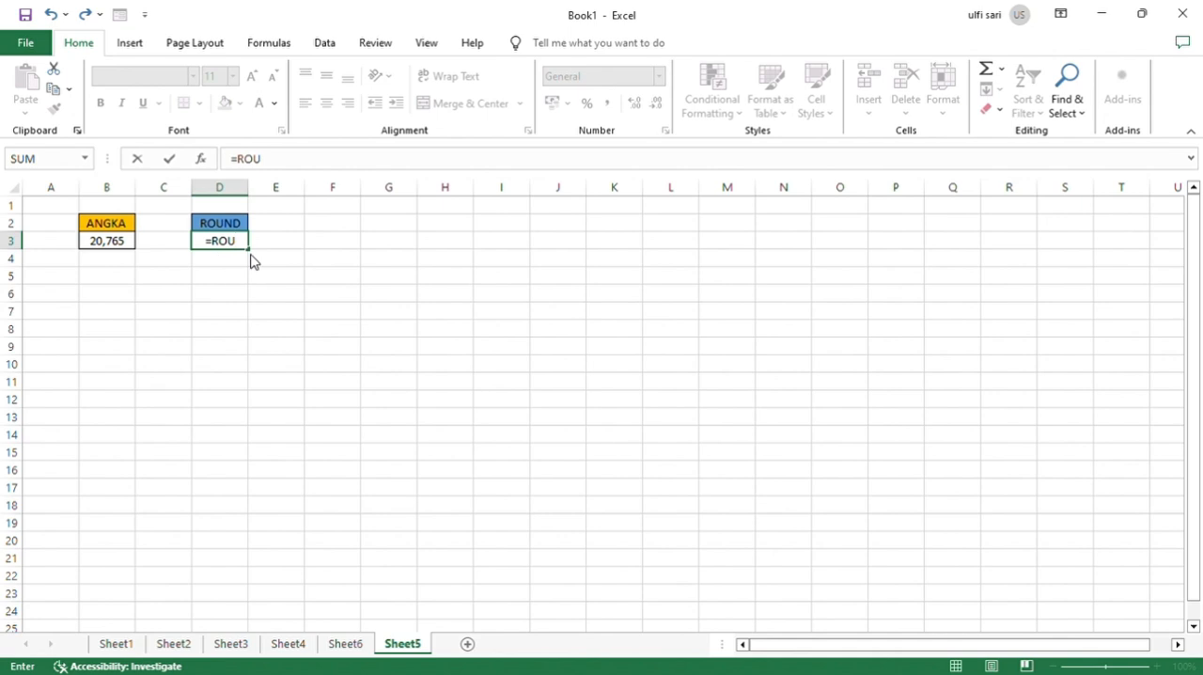
type("ND(")
left_click(119, 246)
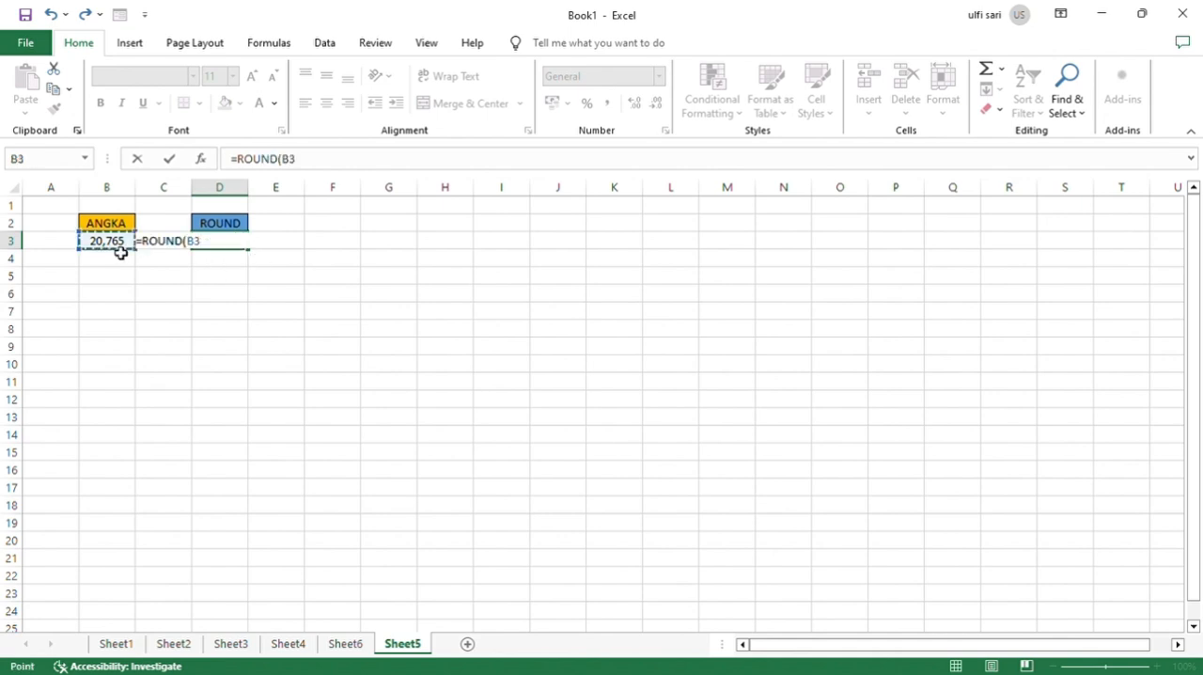
type(";")
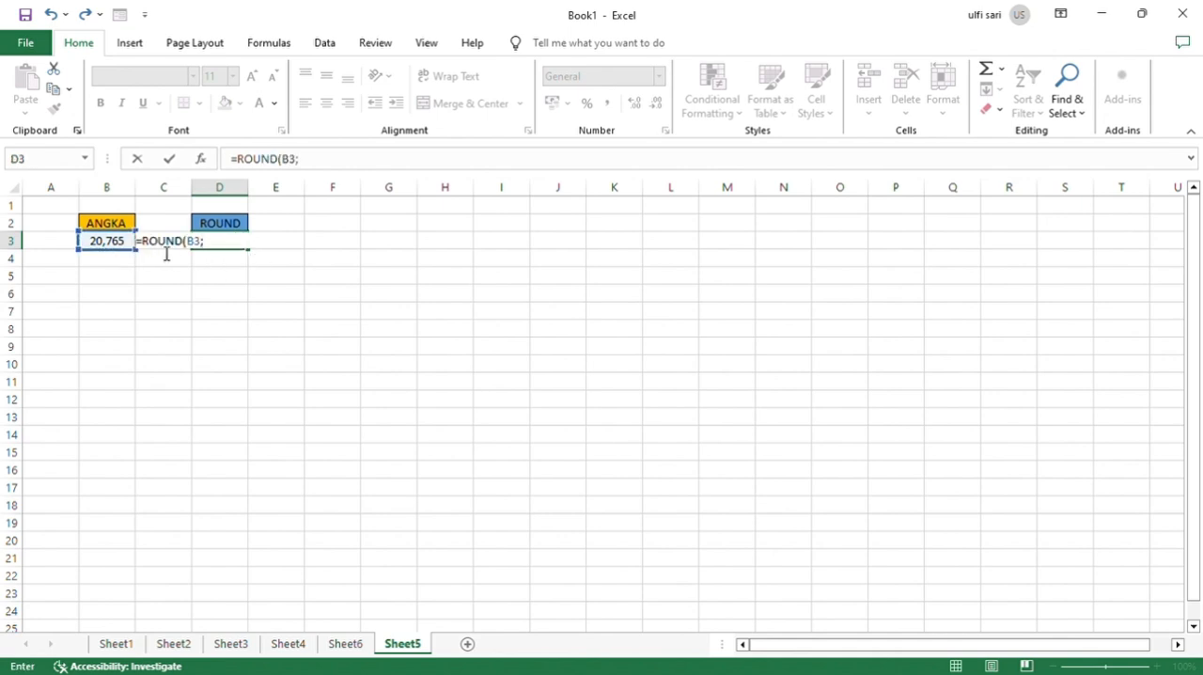
type("2")
key("Return")
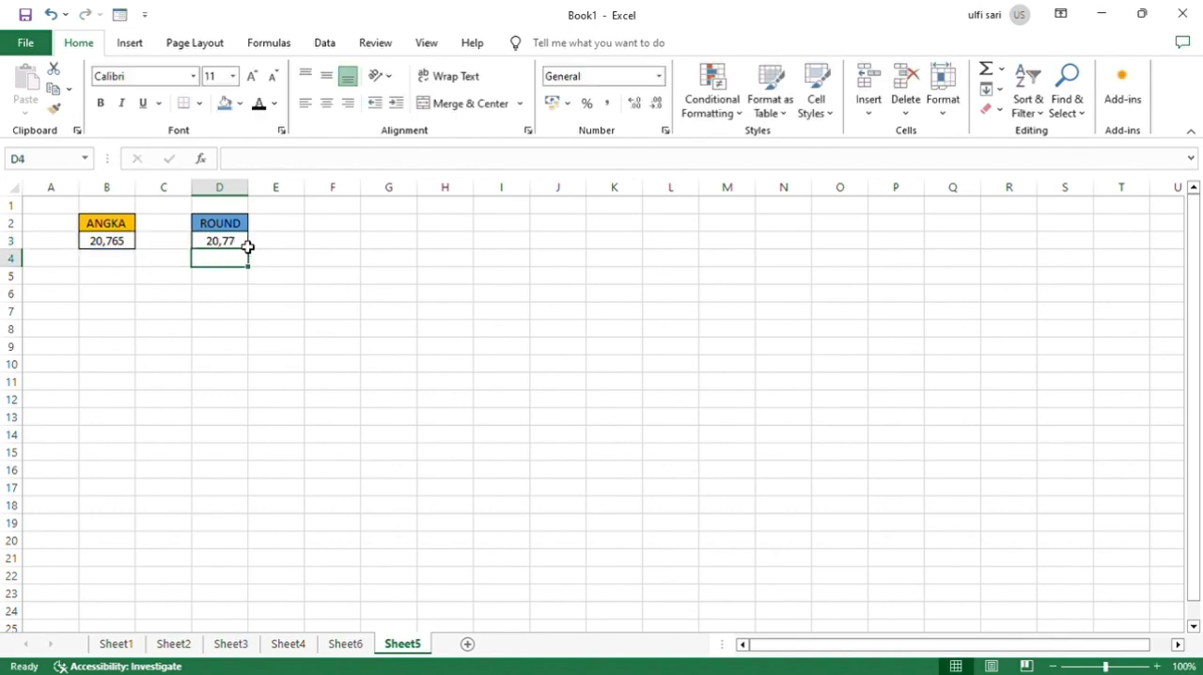
Edit the ROUND formula in D3 to round to 1 decimal place.
left_click(247, 246)
double_click(248, 246)
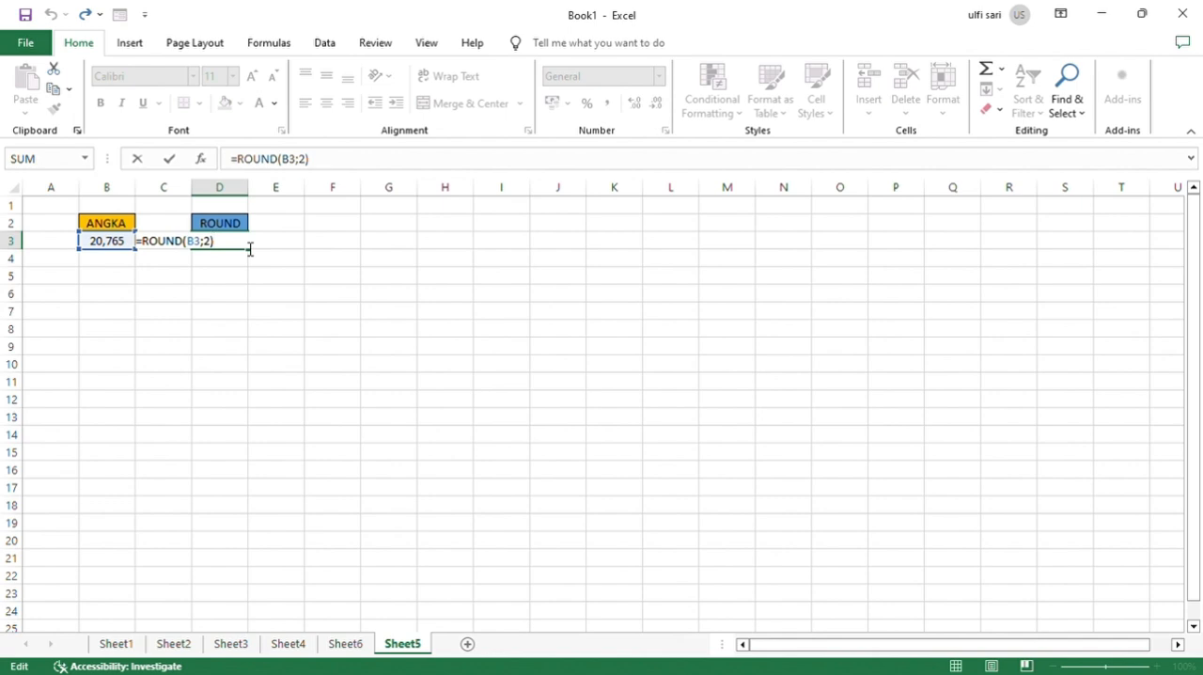
key("BackSpace")
key("BackSpace")
type("1")
key("Return")
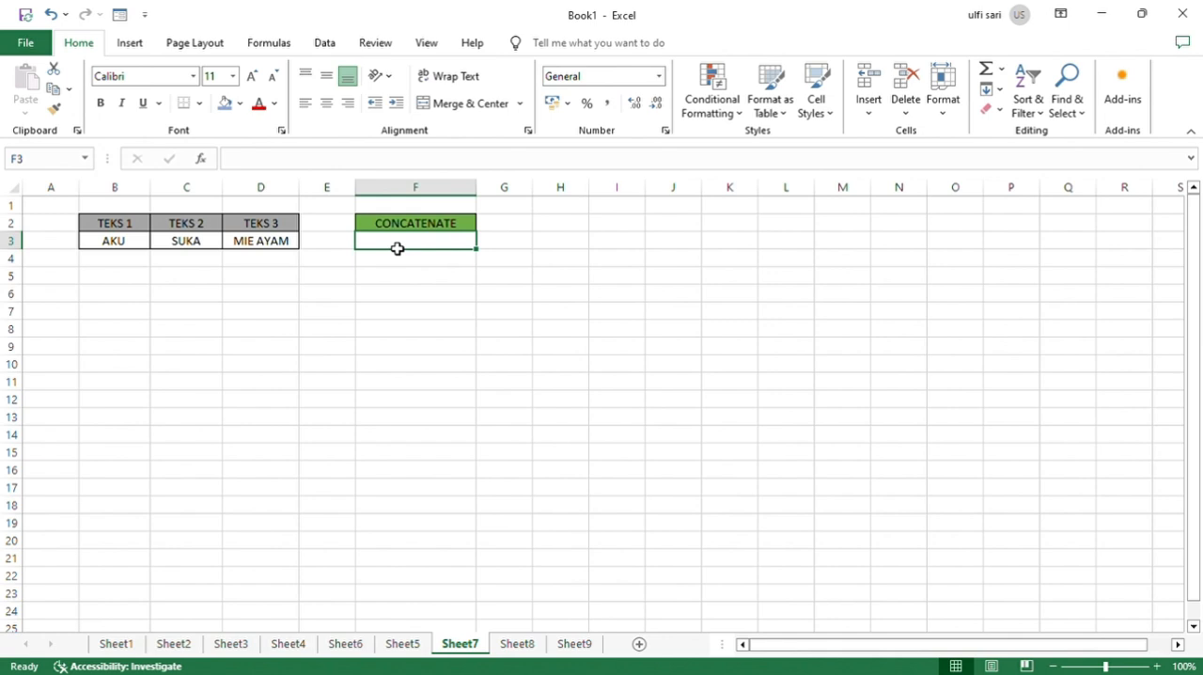
Join the texts in B3, C3 and D3 with a CONCATENATE formula in F3 on Sheet7.
type("=")
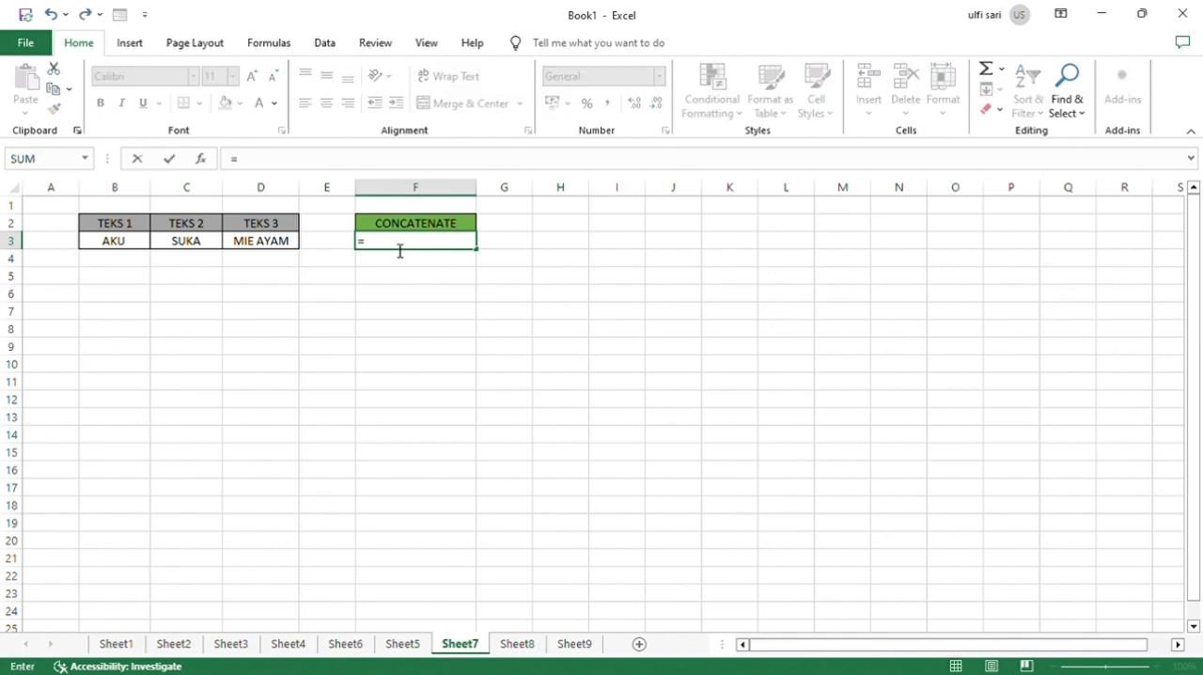
type("C")
type("O")
type("UNT")
key("BackSpace")
key("BackSpace")
key("BackSpace")
type("N")
key("BackSpace")
type("NC")
key("Tab")
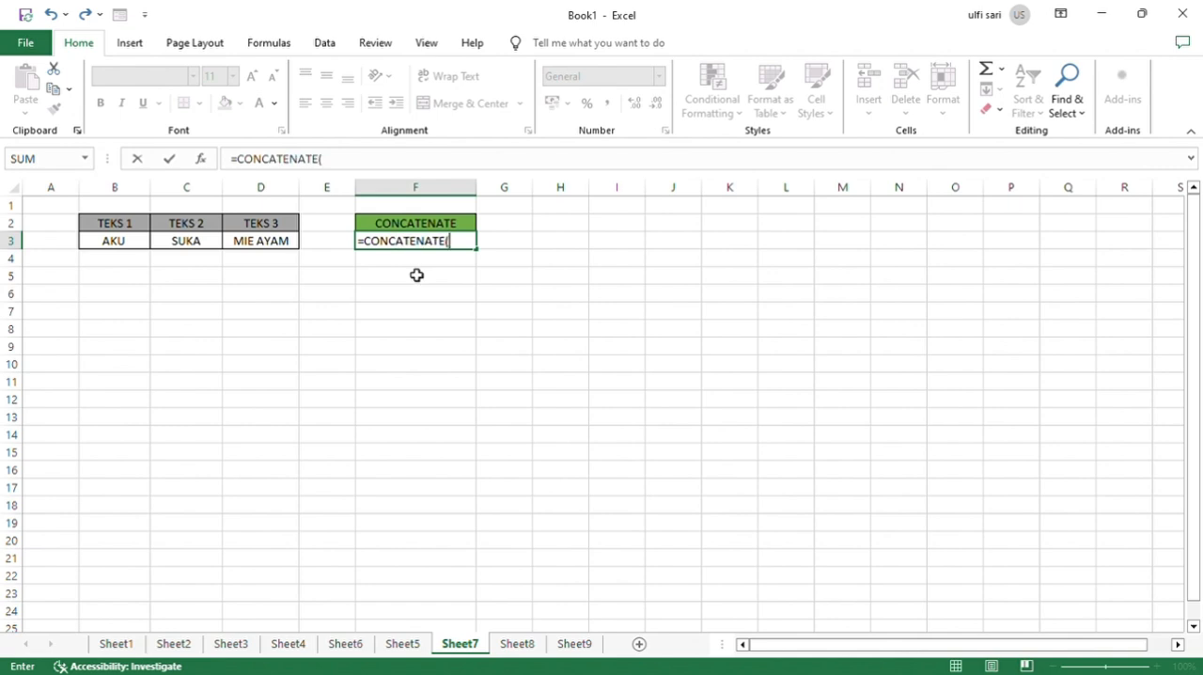
left_click(134, 246)
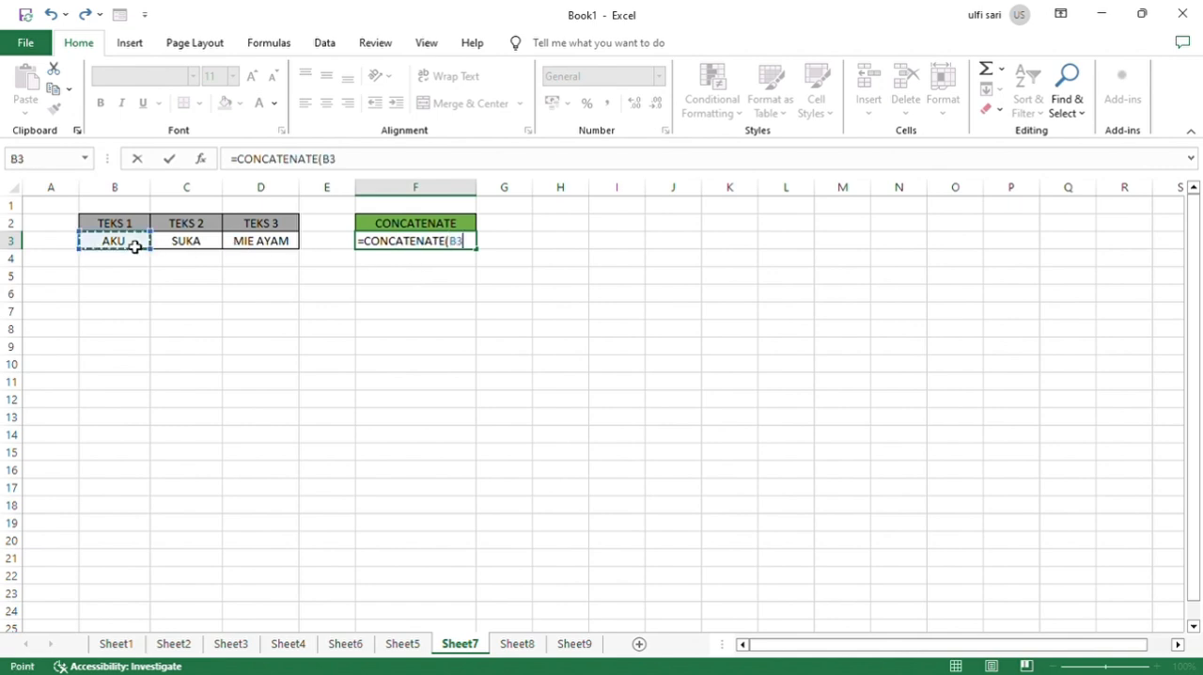
type(";")
left_click(184, 257)
type(";")
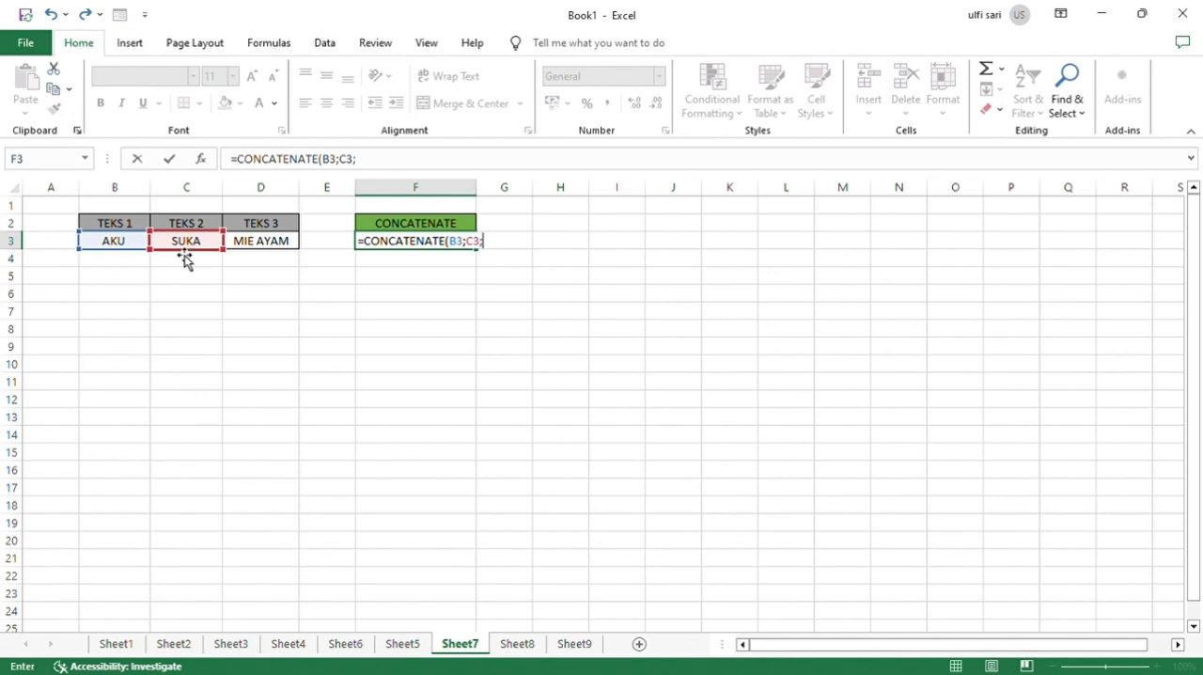
left_click(256, 249)
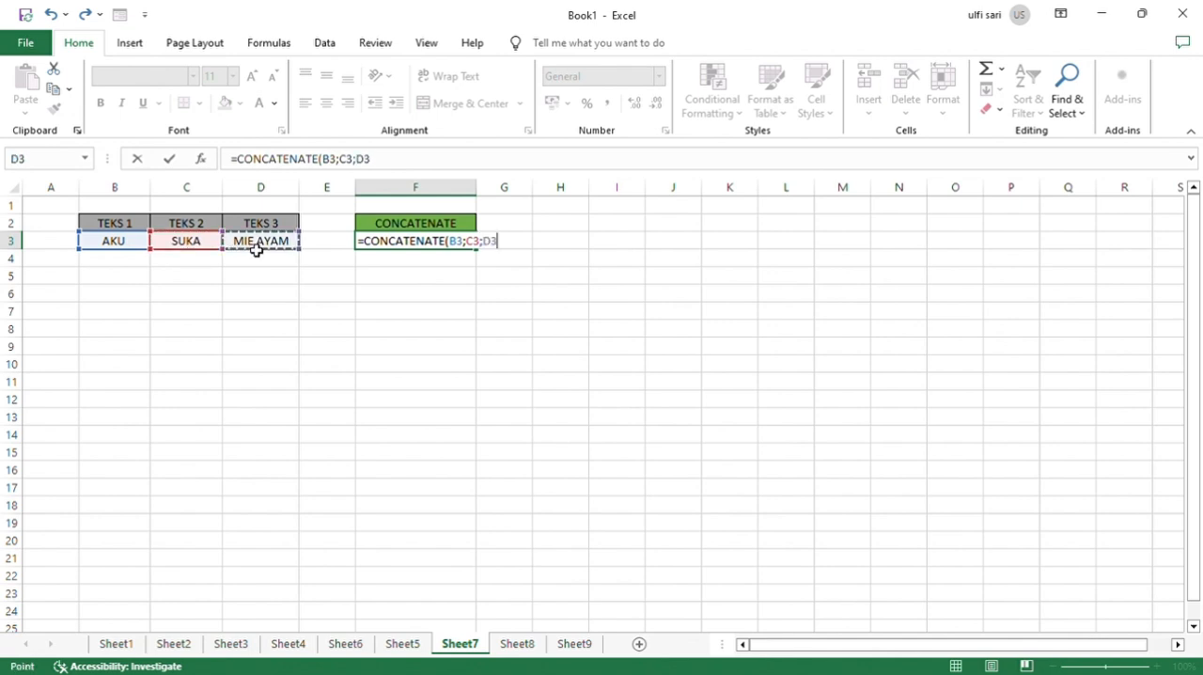
key("Return")
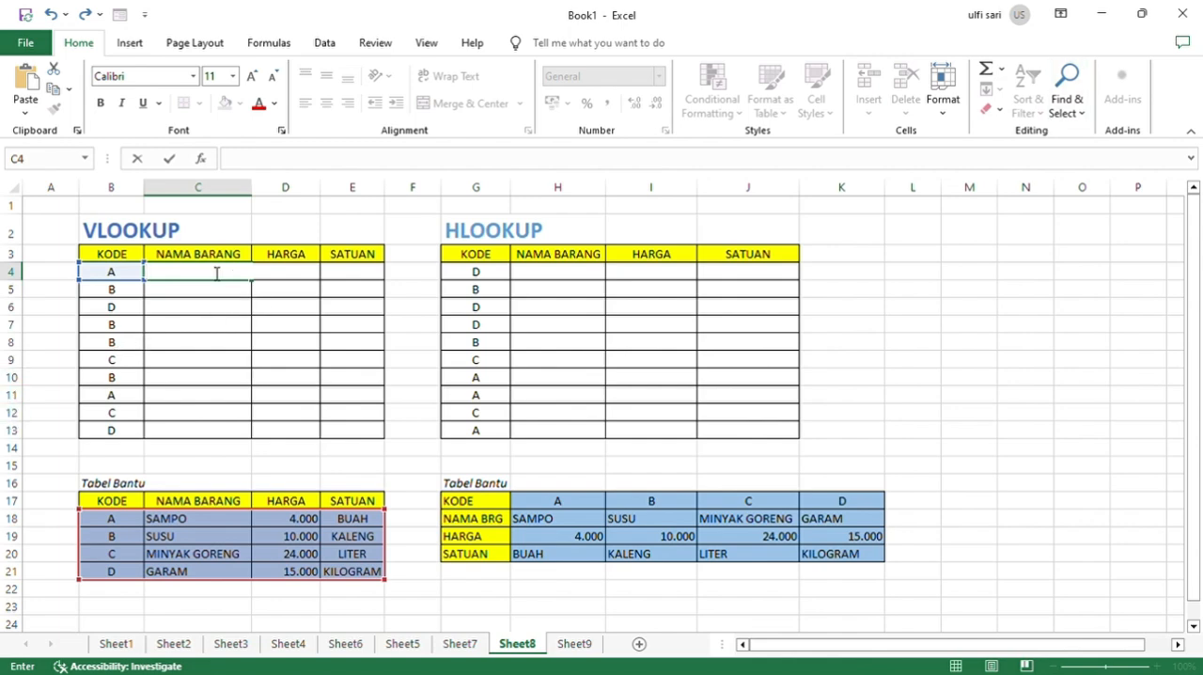
left_click(270, 234)
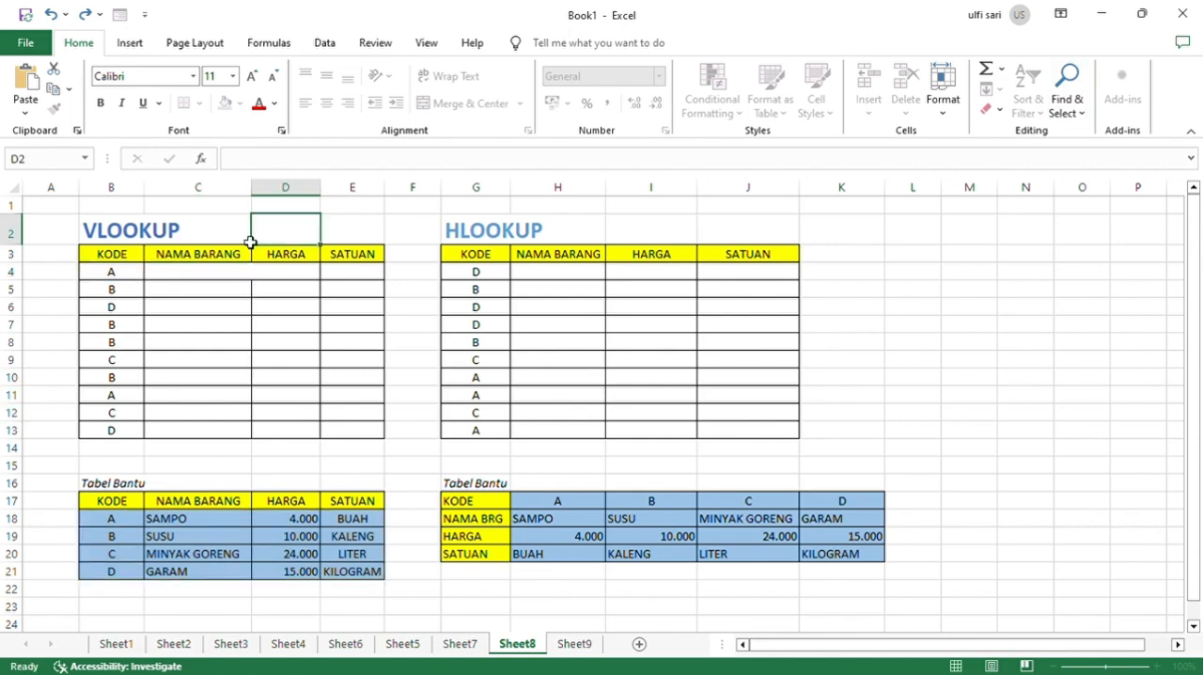
left_click_drag(250, 242, 127, 247)
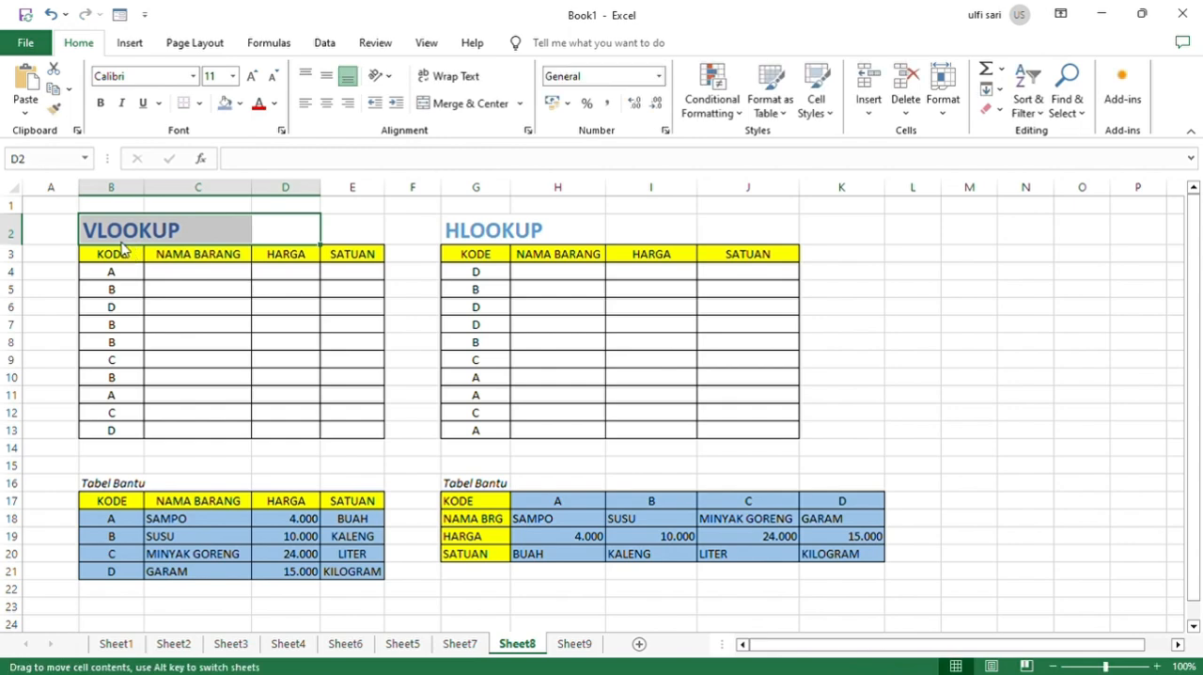
left_click(318, 243)
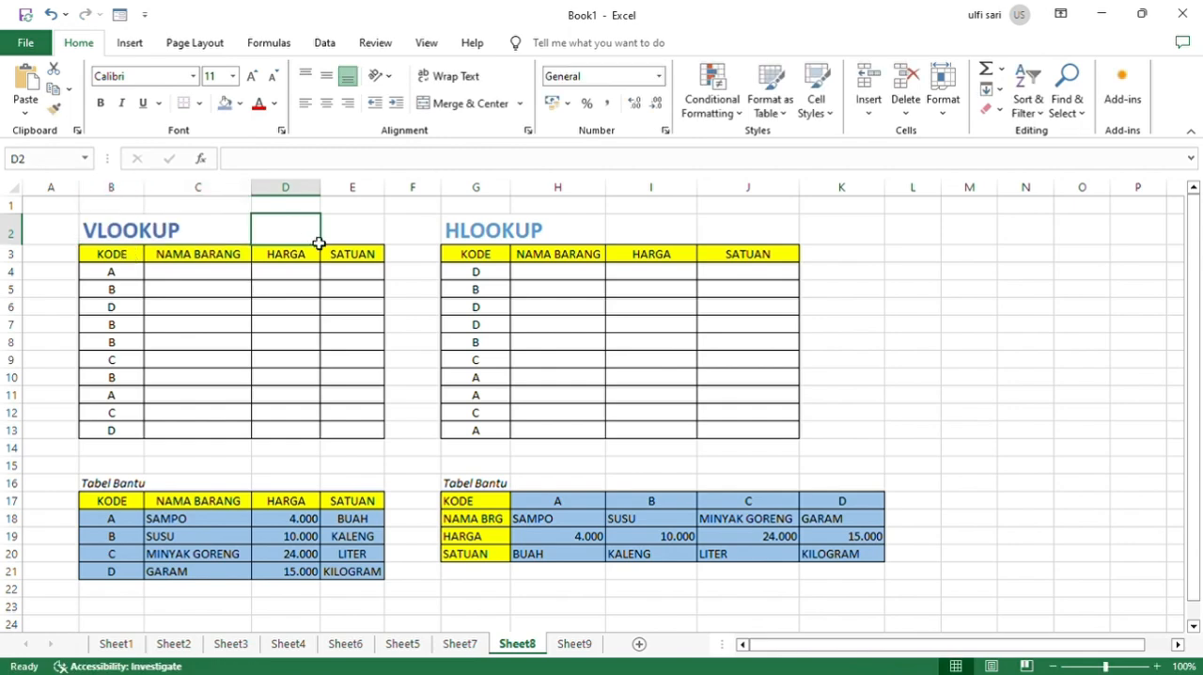
left_click(475, 237)
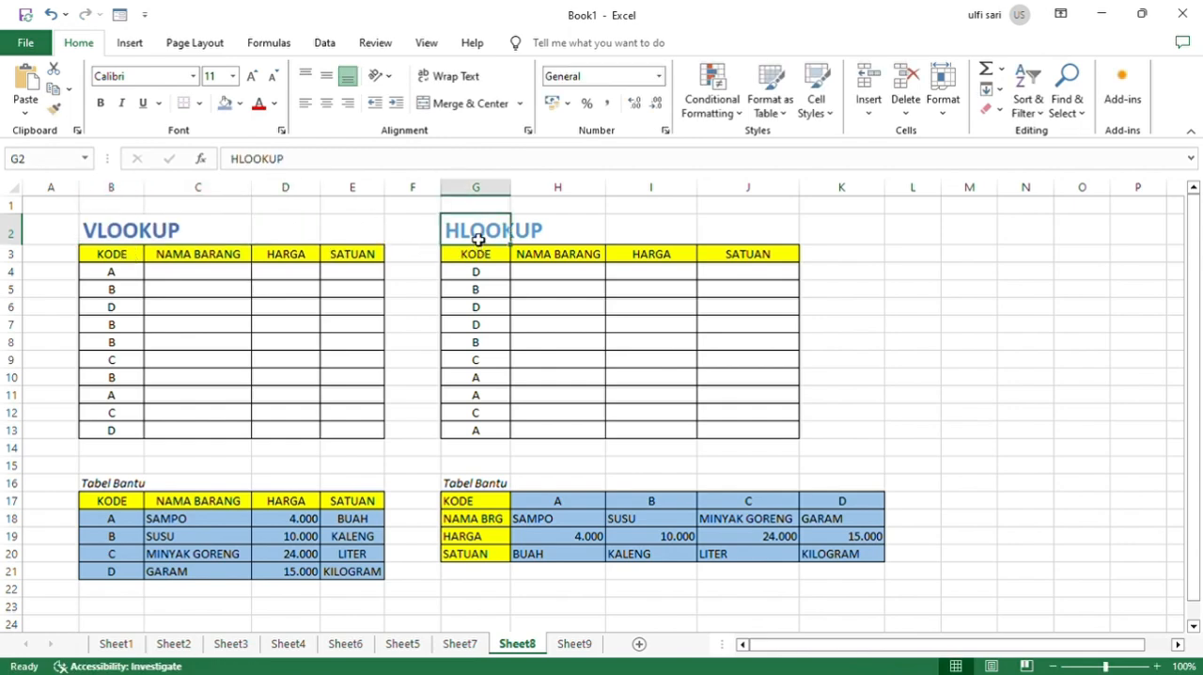
left_click(531, 227)
Start a VLOOKUP formula in C4 on Sheet8 with B4 as the lookup value and B18:E21 as the table range.
left_click(228, 272)
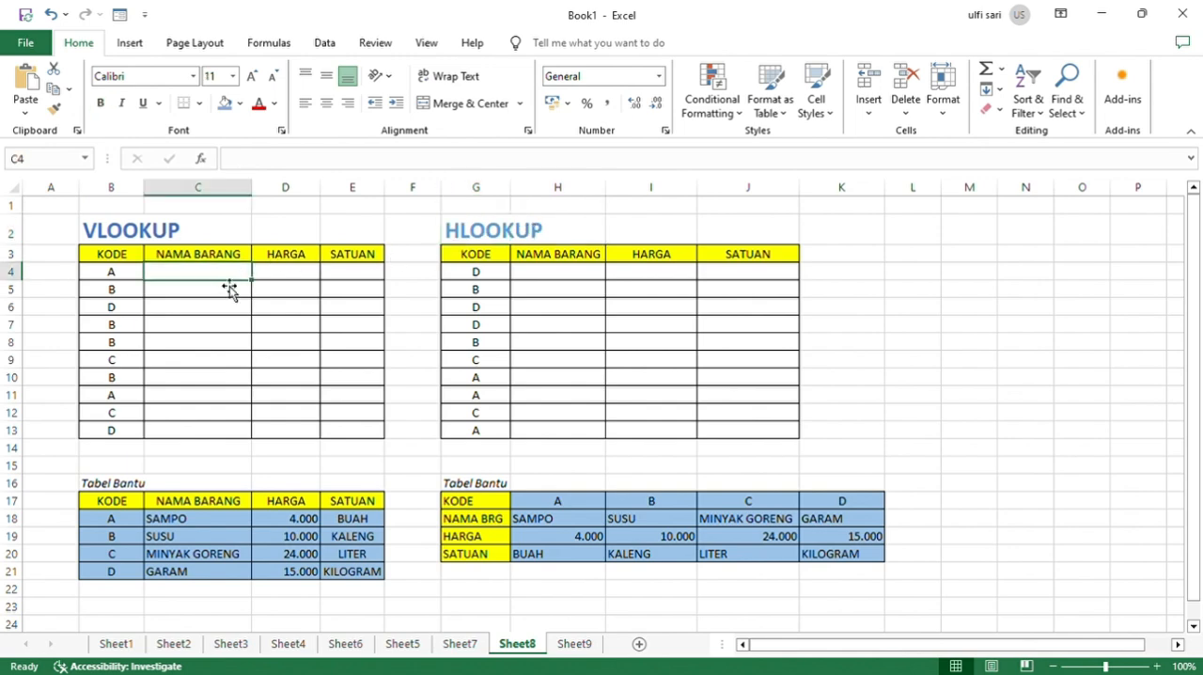
type("=")
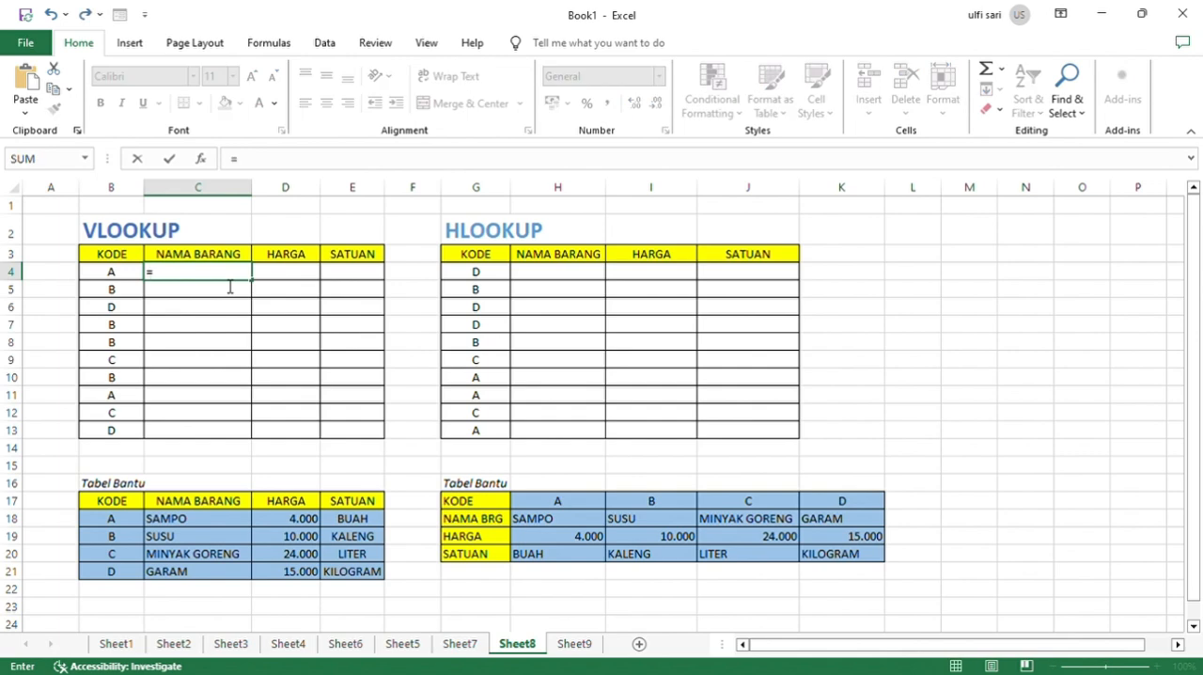
type("VLOO")
key("Tab")
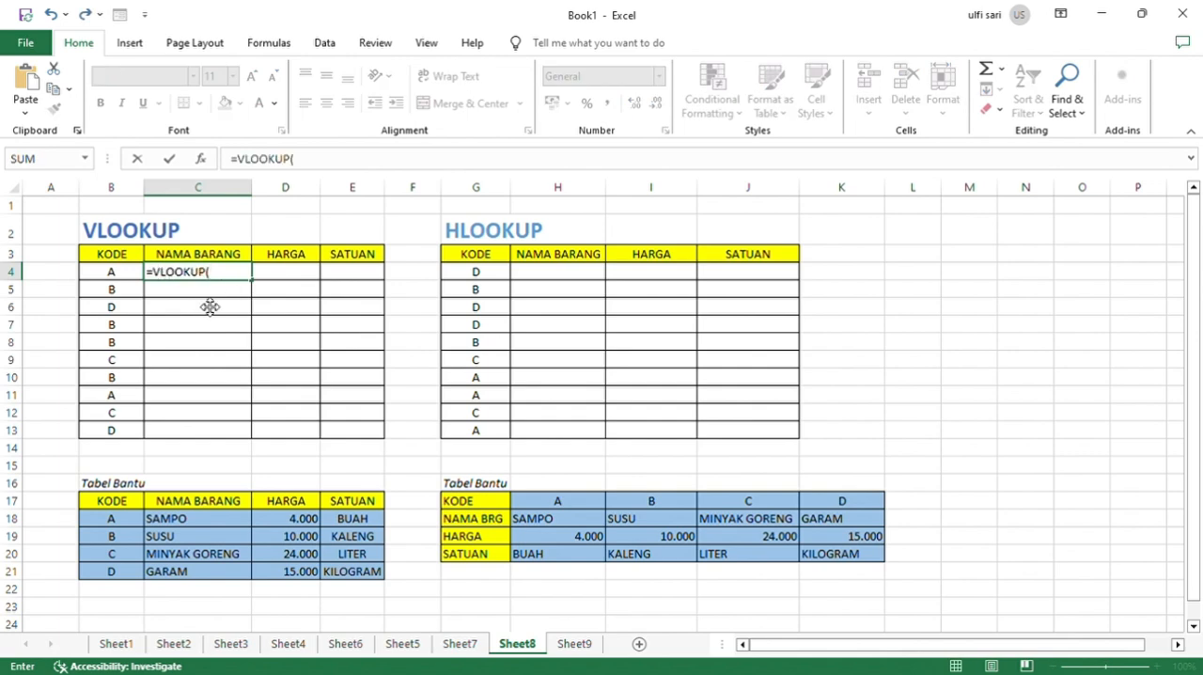
left_click(118, 273)
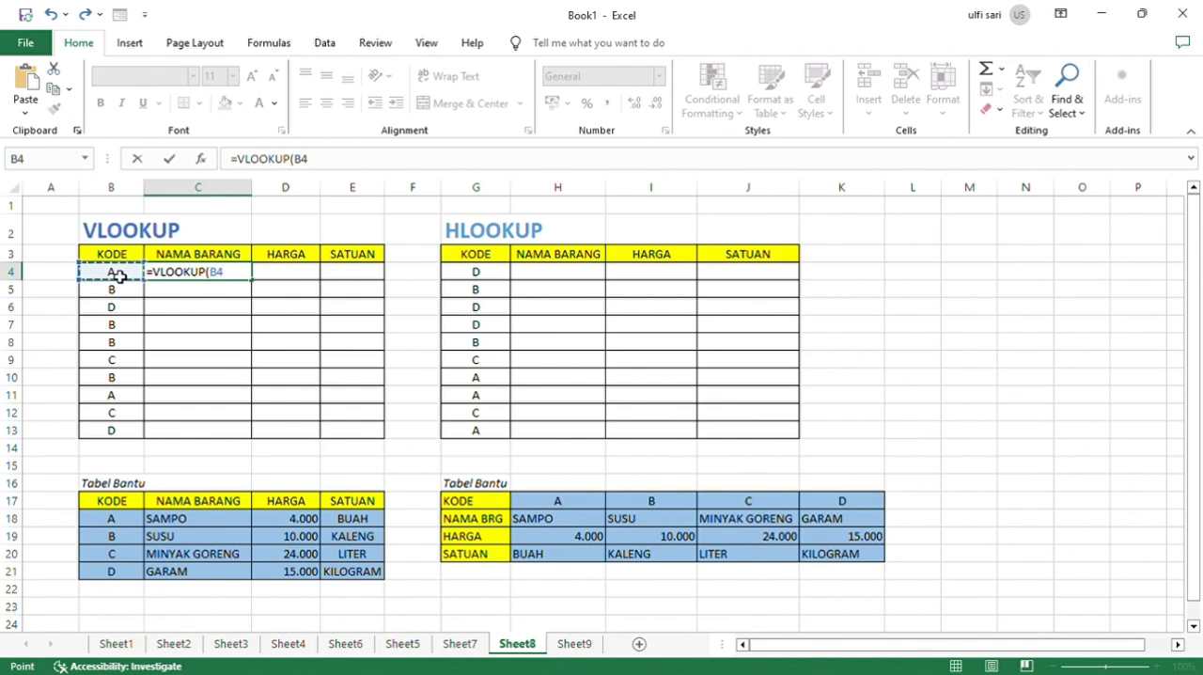
type(";")
left_click_drag(115, 518, 351, 572)
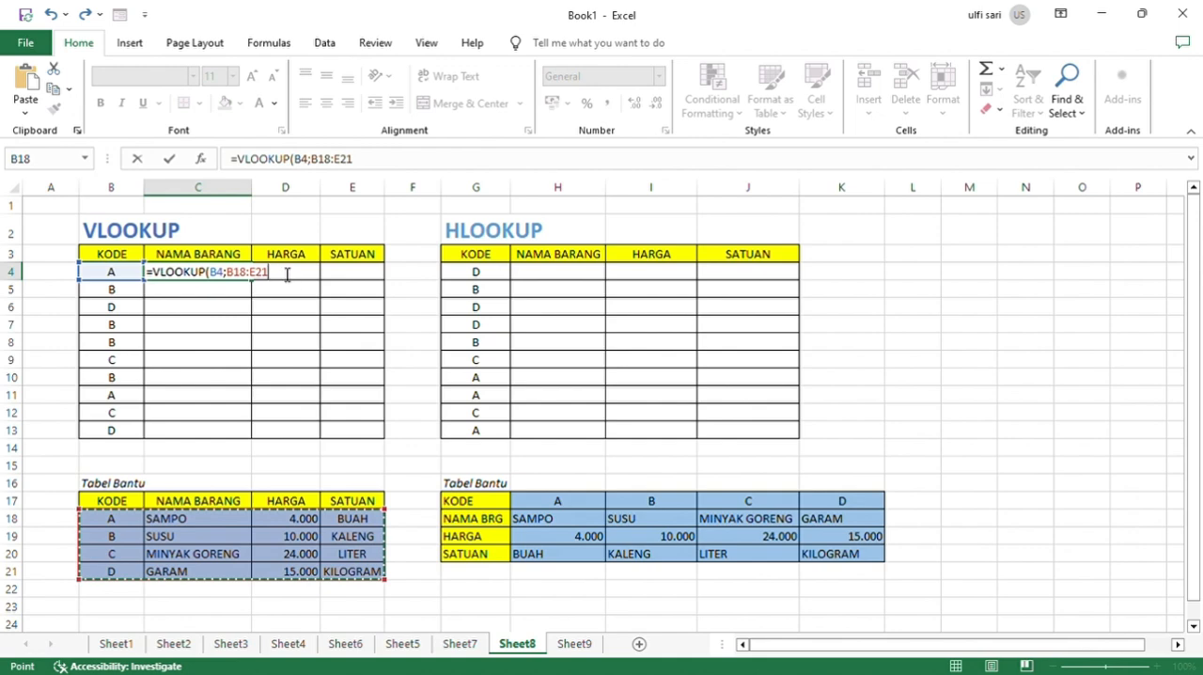
Make the VLOOKUP table range absolute as $B$18:$E$21 and complete the C4 formula with column index 2.
left_click(233, 280)
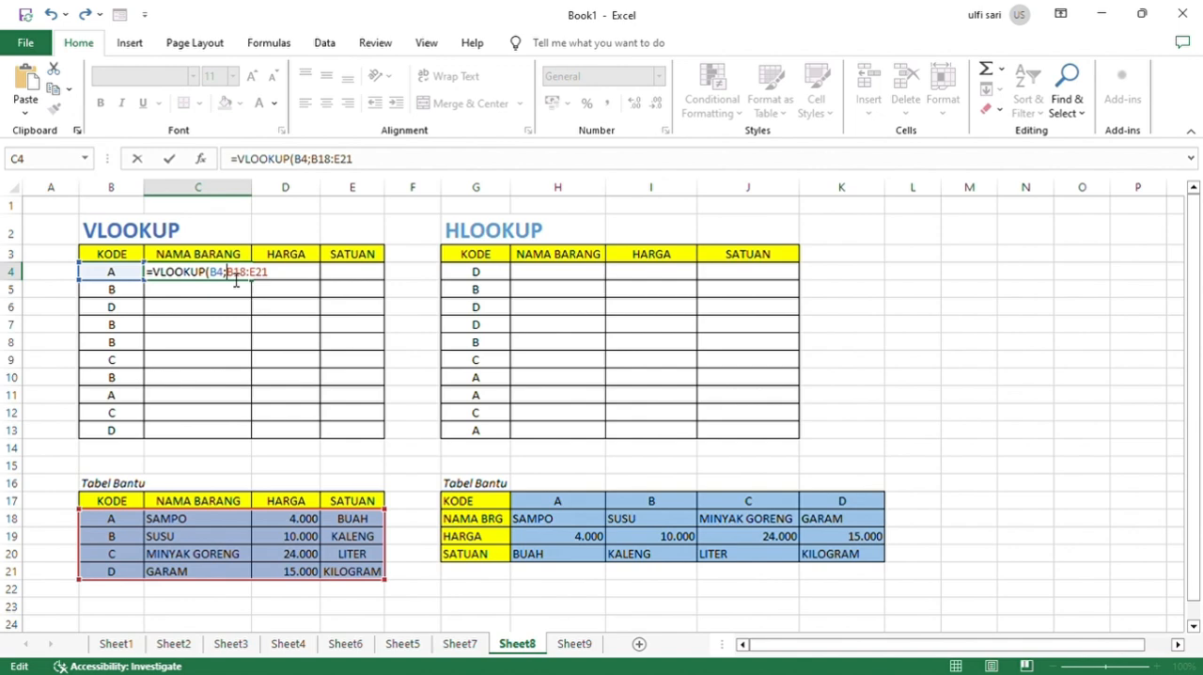
key("F4")
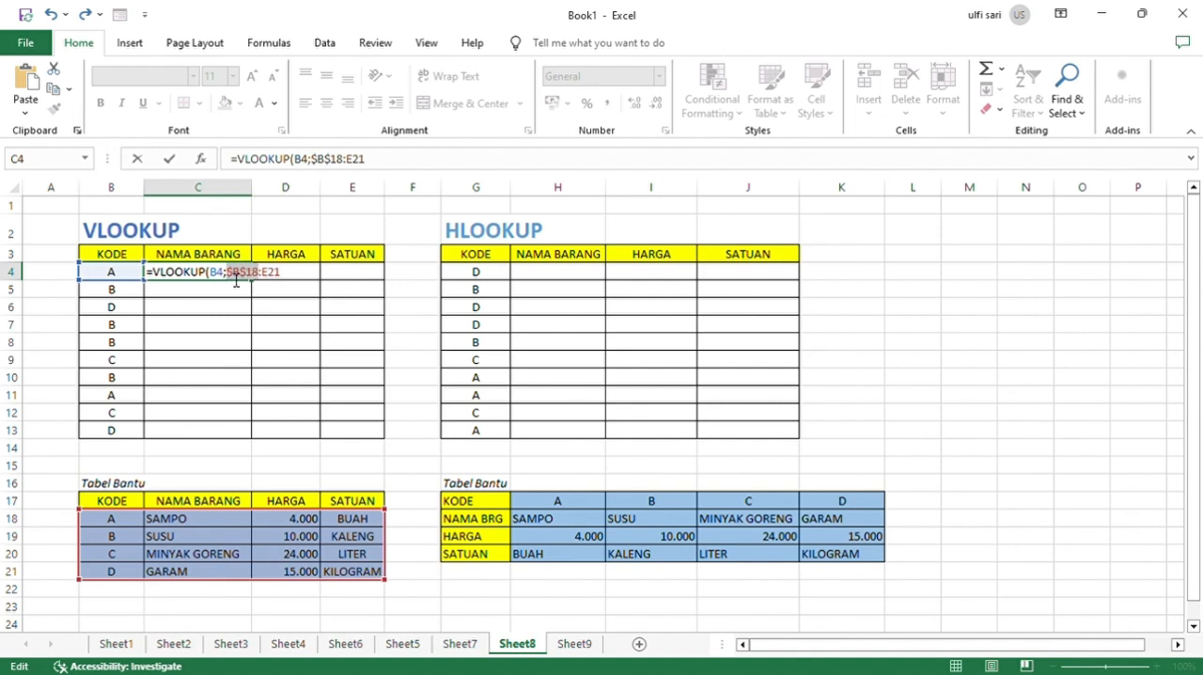
left_click(269, 279)
key("F4")
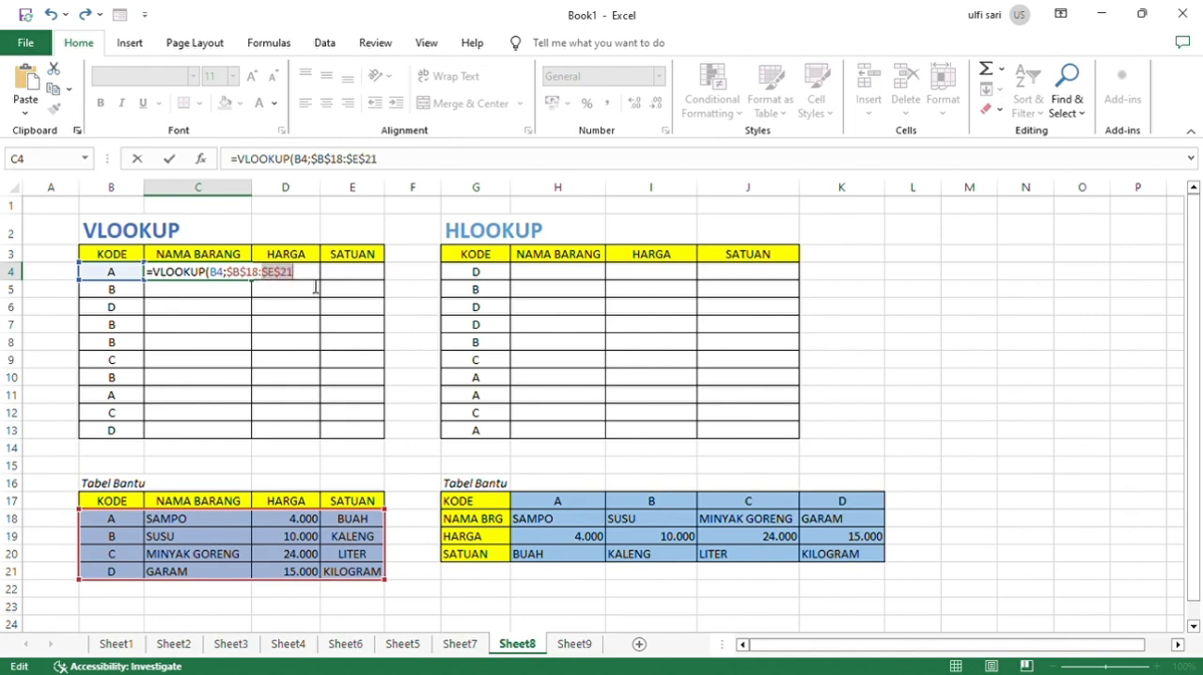
key("Right")
type(";2")
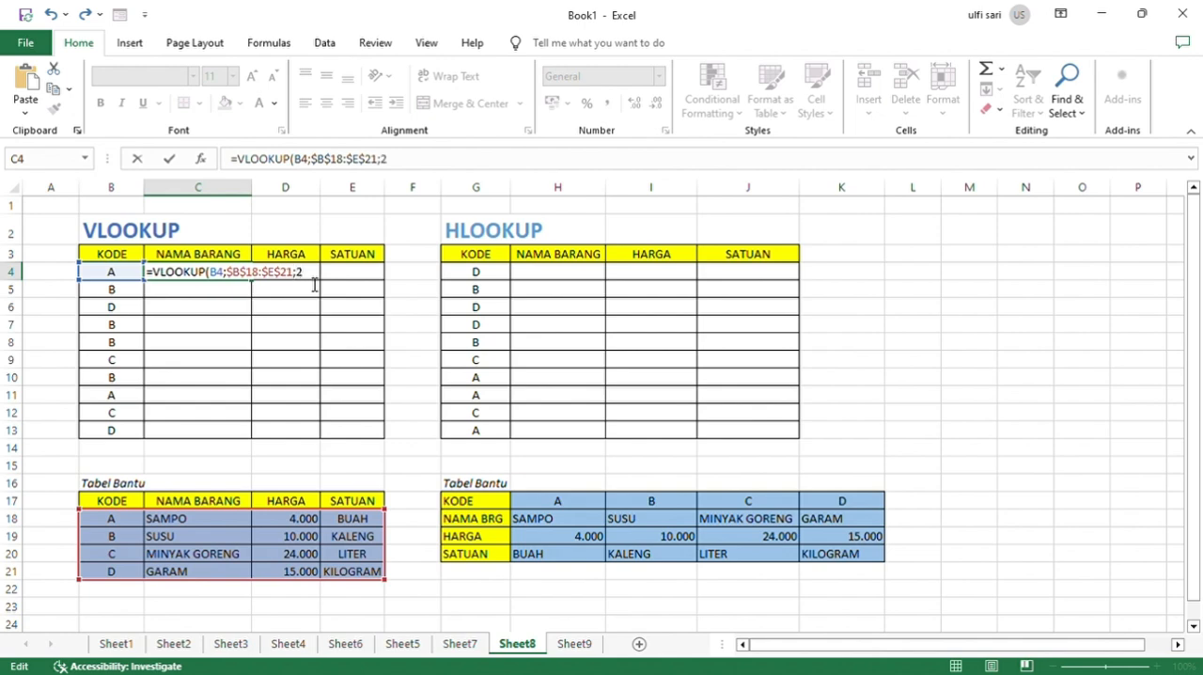
key("Return")
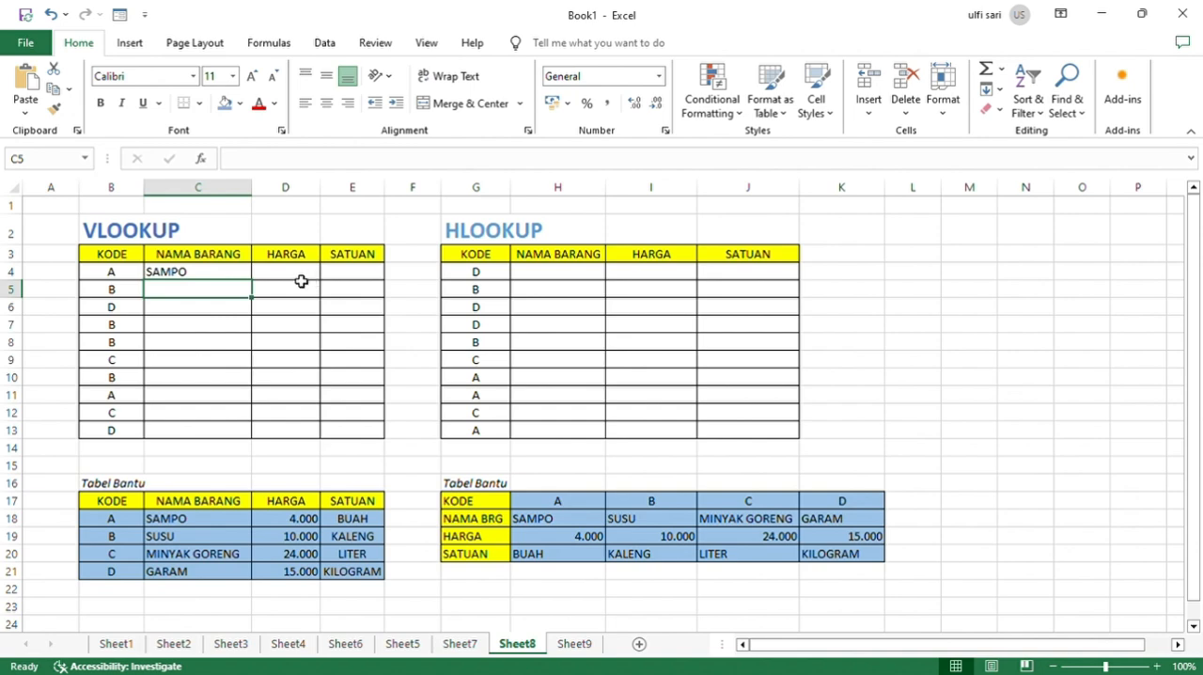
Copy the C4 VLOOKUP formula into D4, keeping B4 as lookup value, and change its column index to 3.
left_click(295, 272)
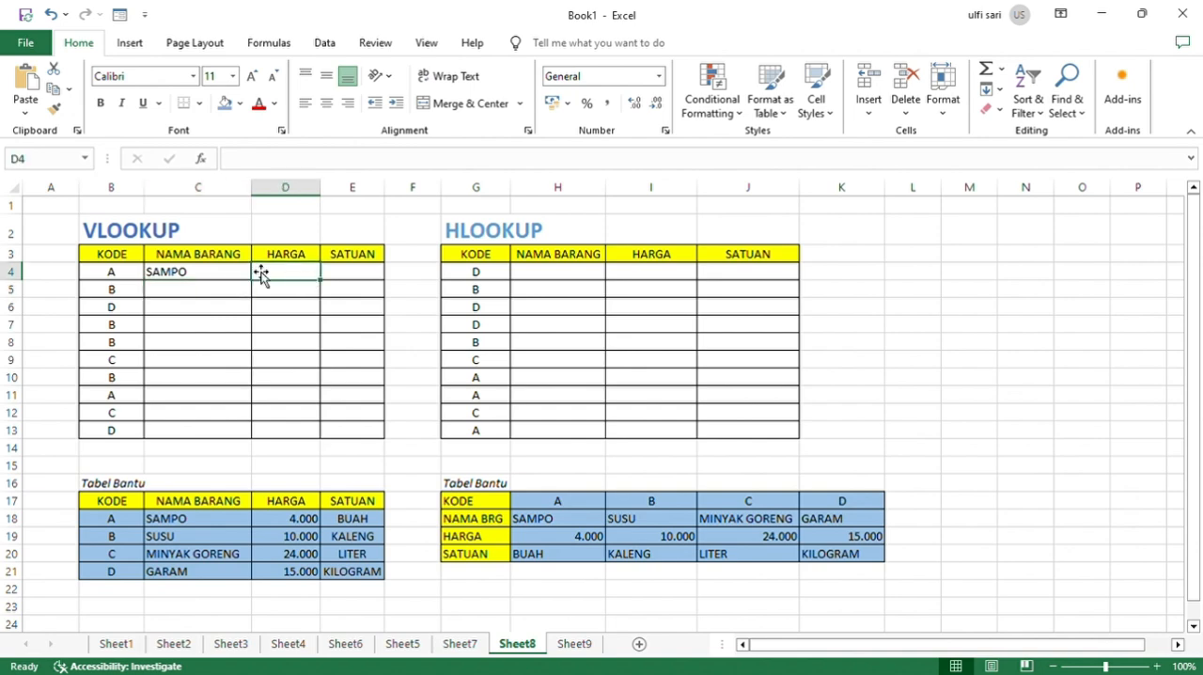
left_click(222, 274)
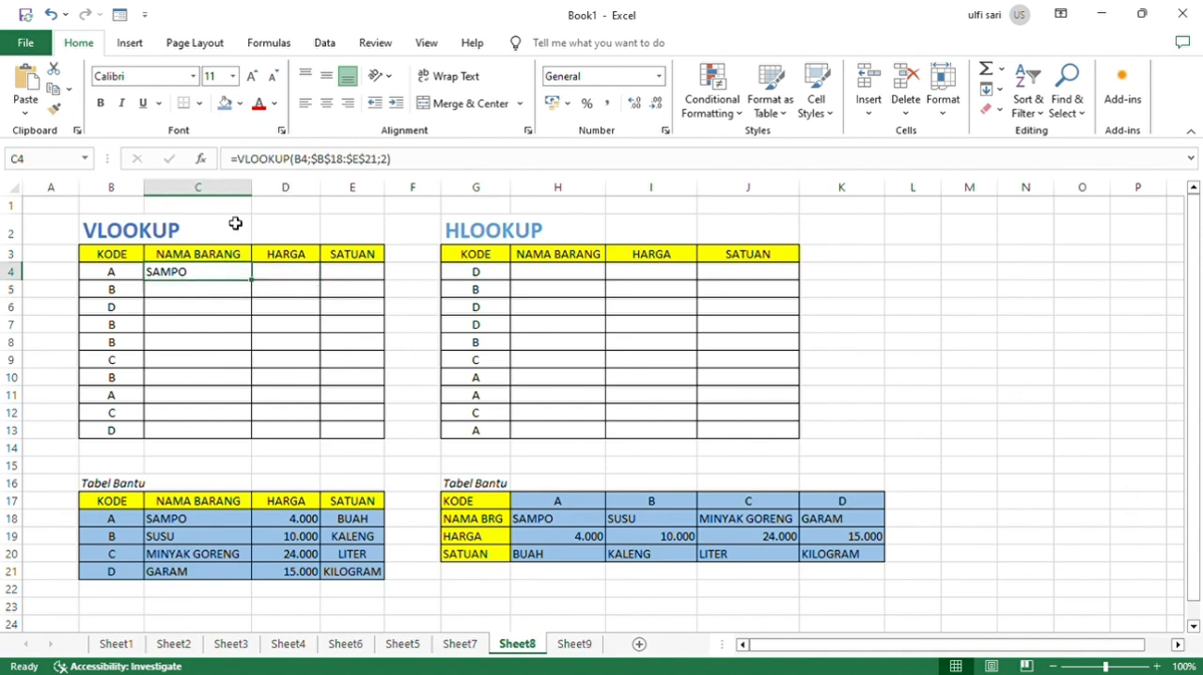
left_click(285, 272)
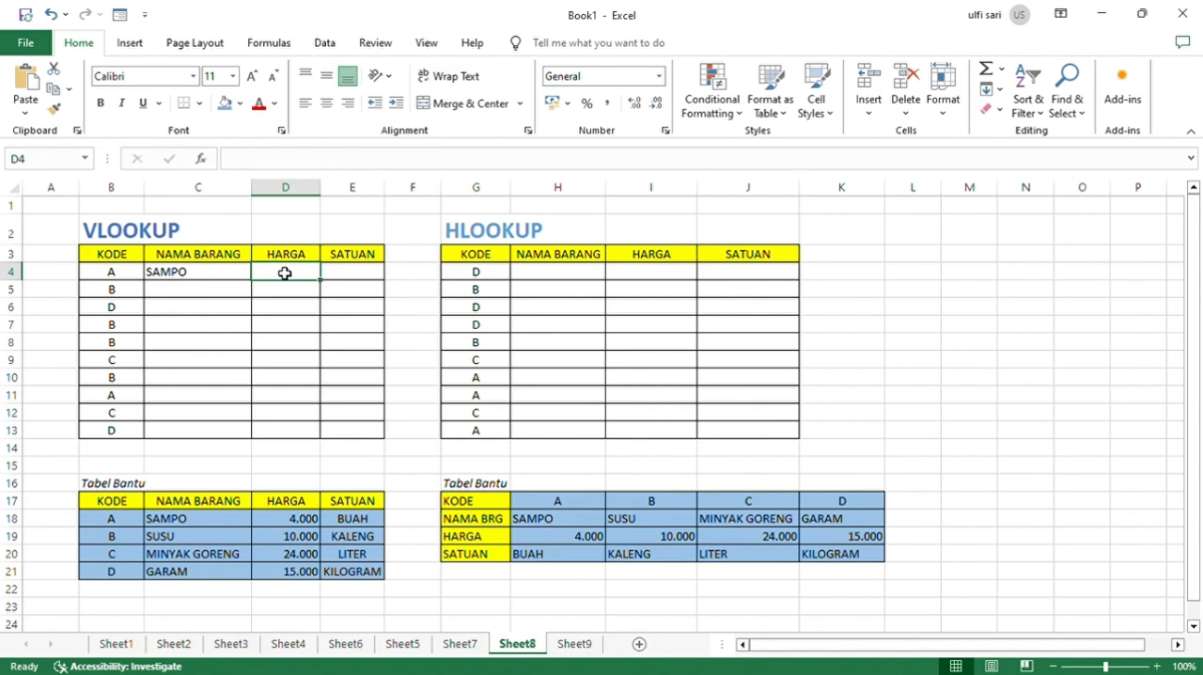
key("ctrl+v")
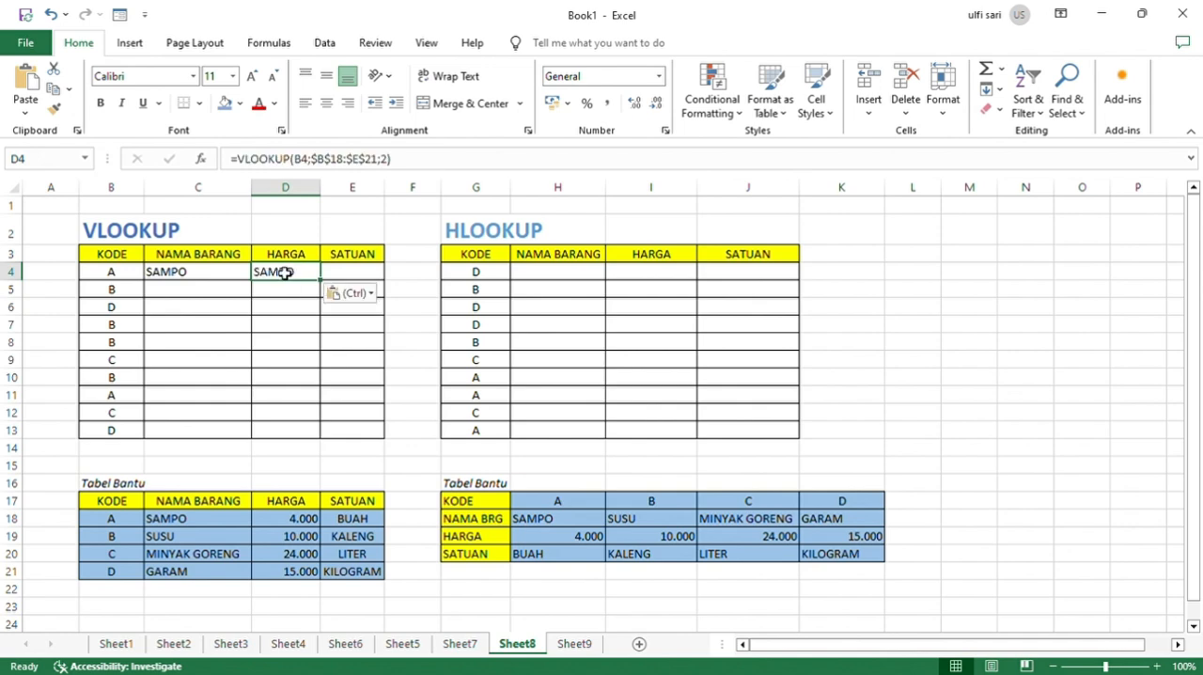
double_click(310, 275)
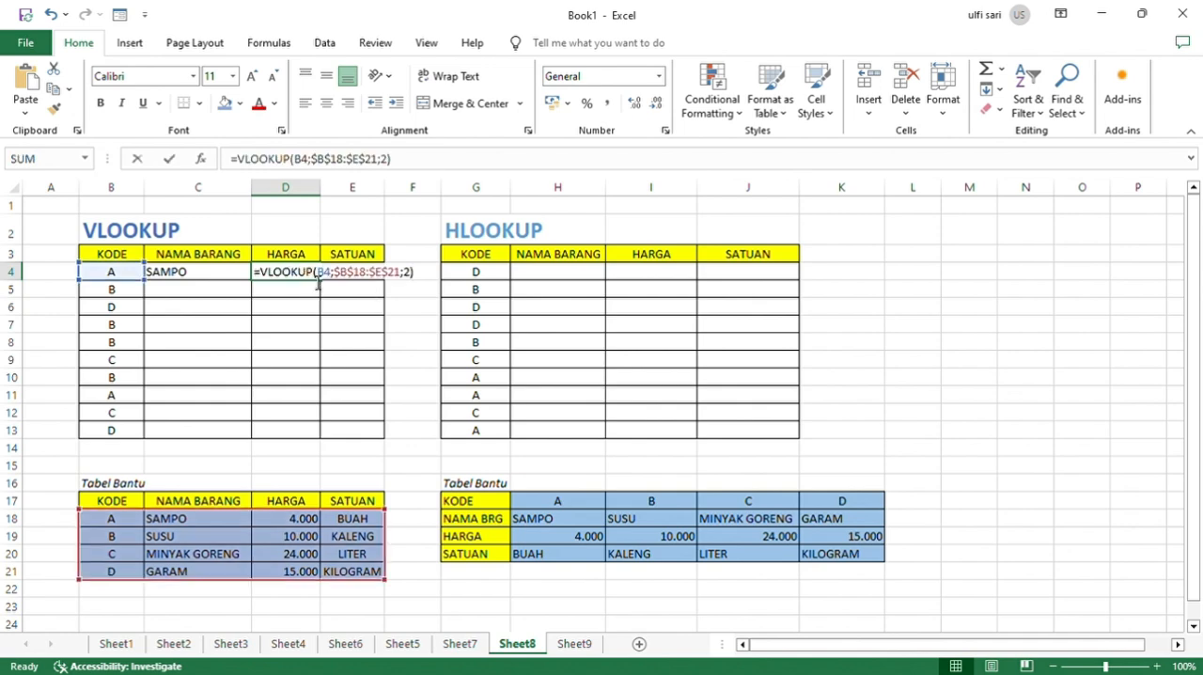
left_click(419, 281)
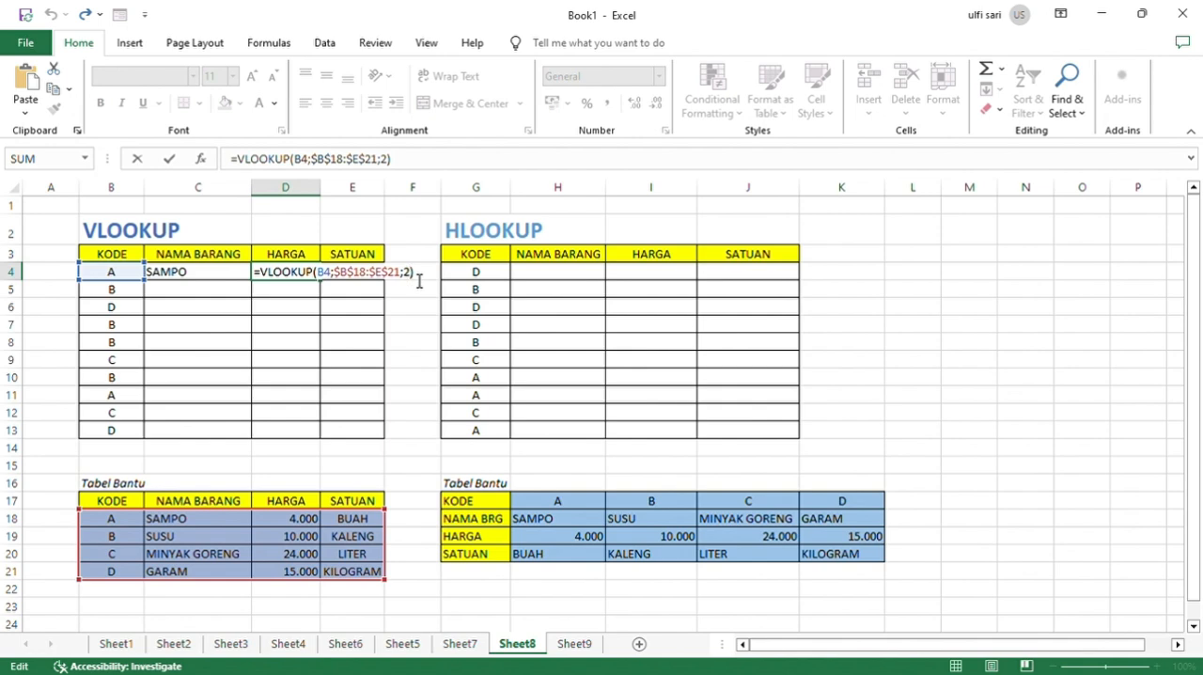
key("BackSpace")
type("3")
key("Return")
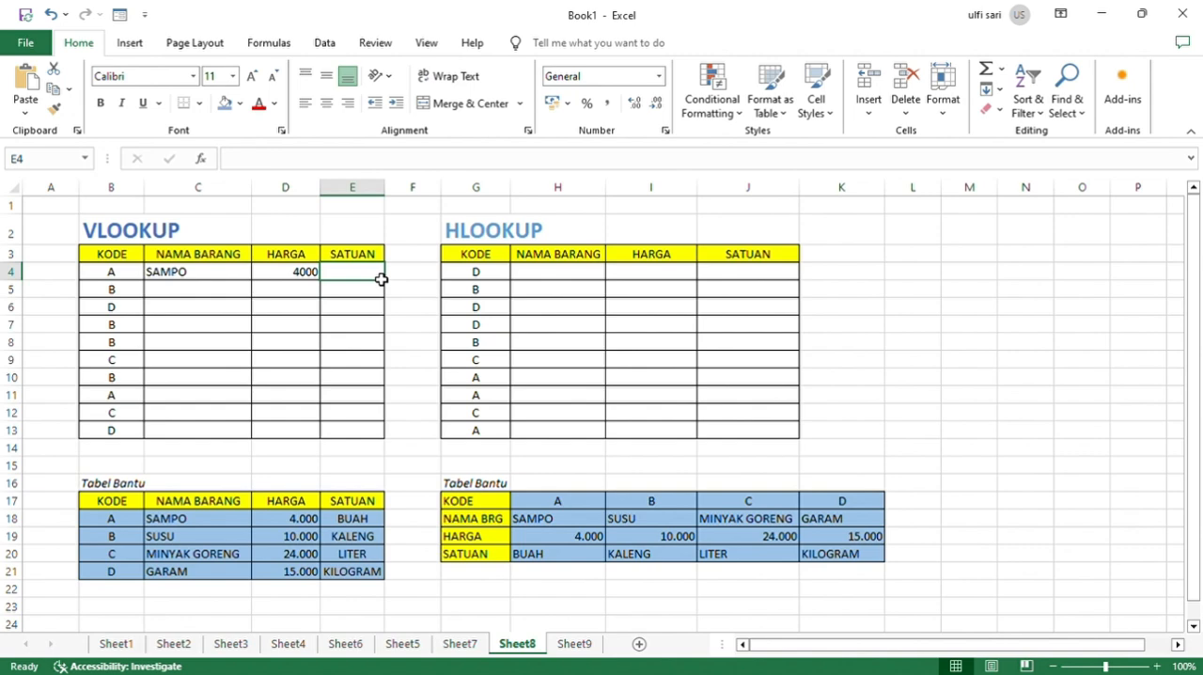
Reuse the same VLOOKUP formula in E4 with the column index changed to 4.
key("ctrl+v")
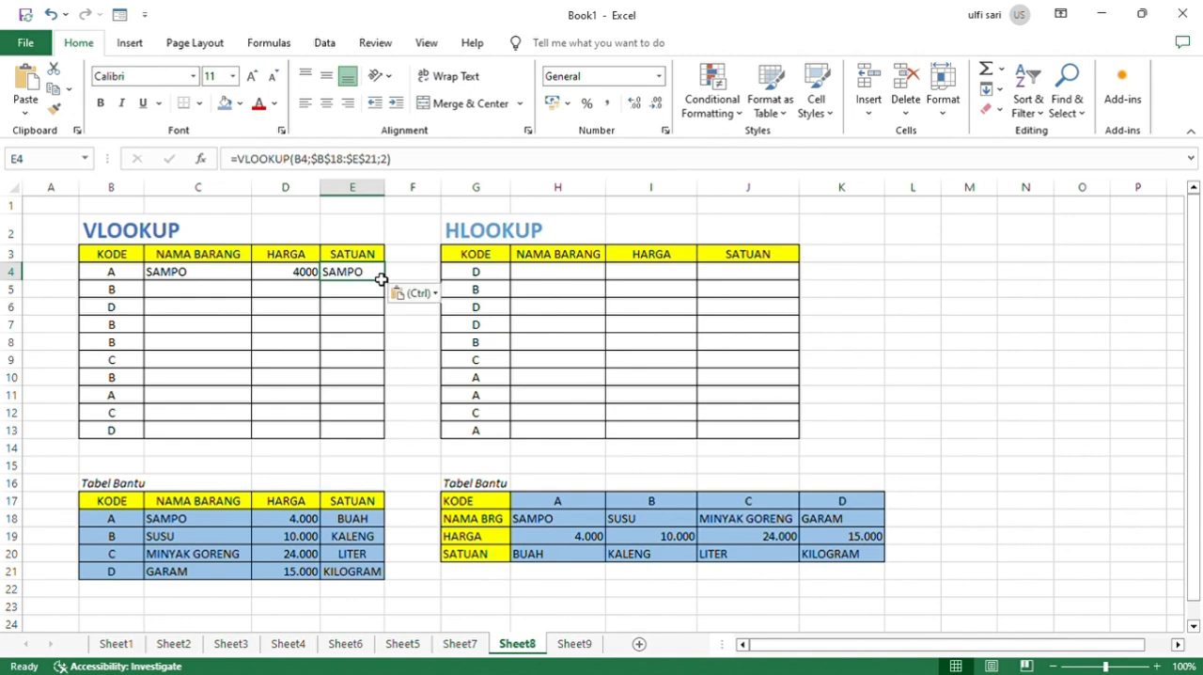
key("F2")
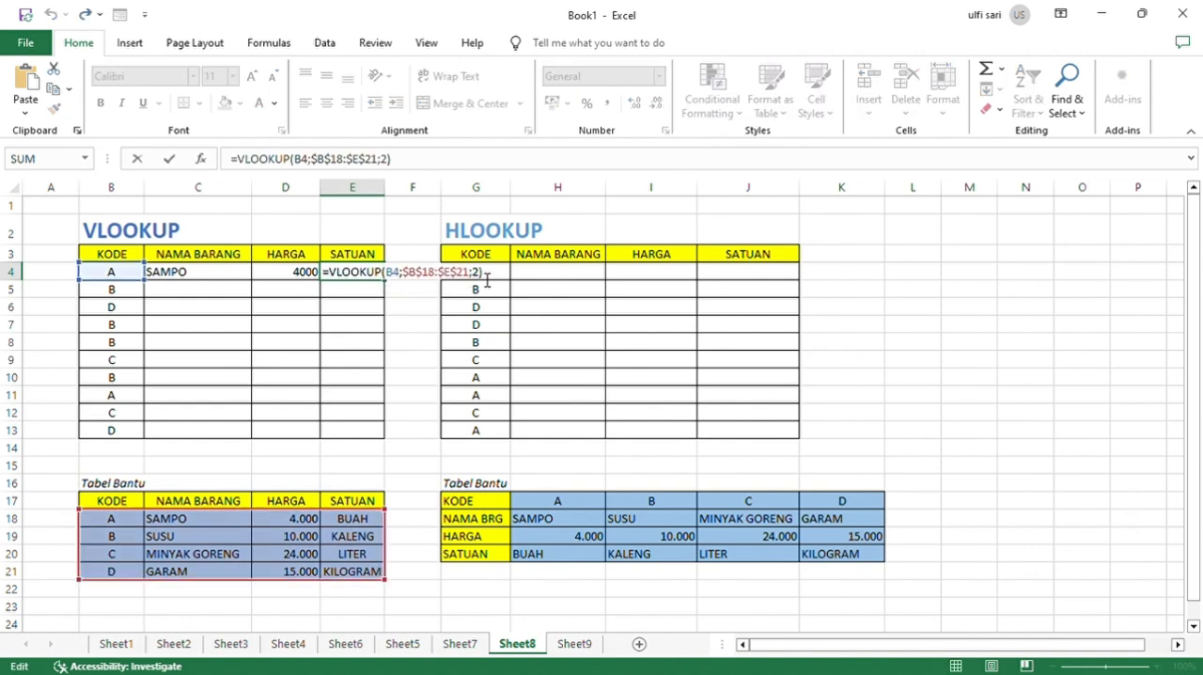
key("BackSpace")
type("4")
key("Return")
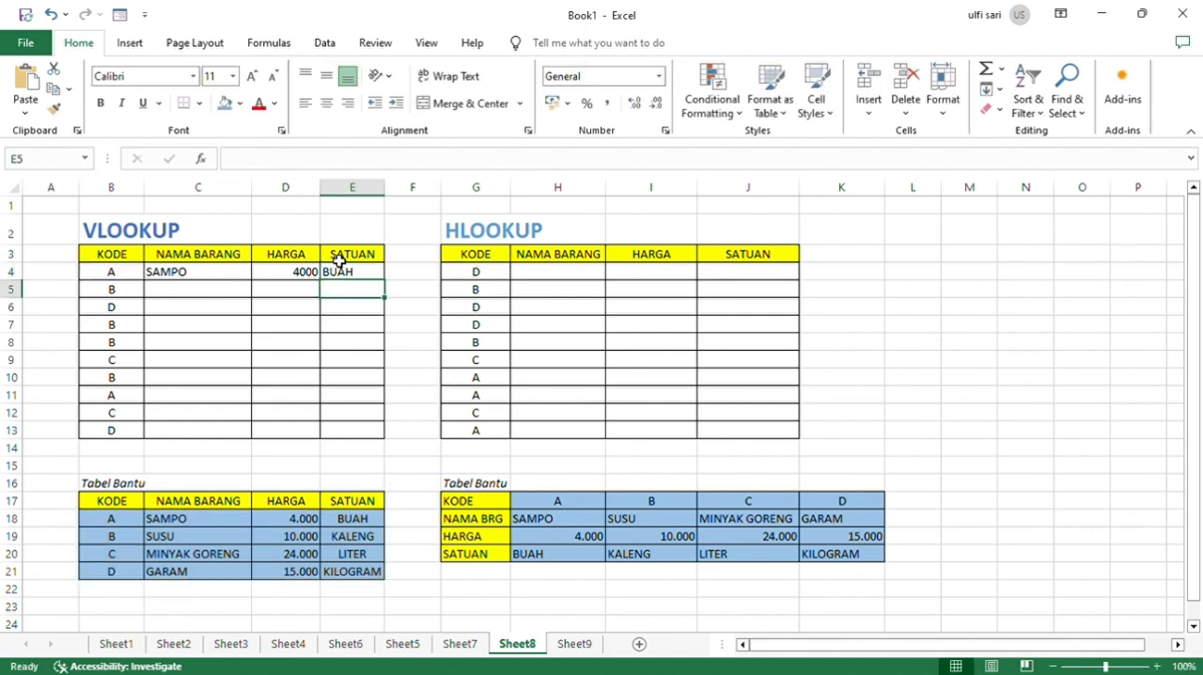
Fill the VLOOKUP formulas in C4:E4 down to row 13.
left_click_drag(185, 277, 378, 285)
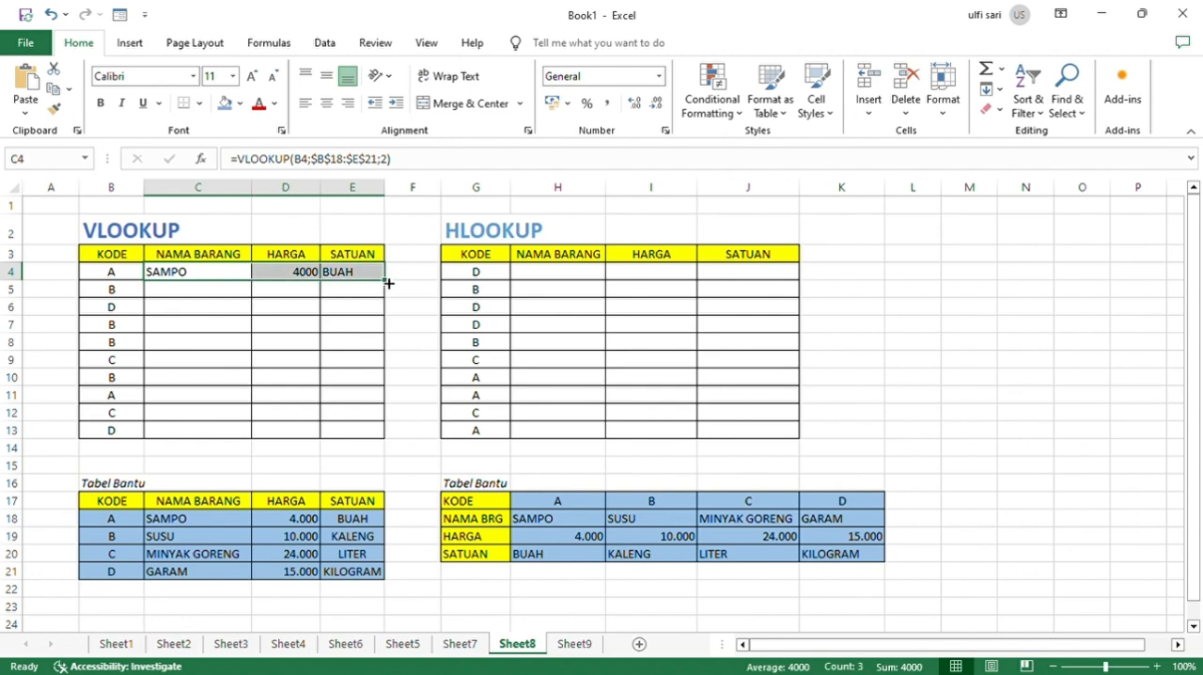
double_click(387, 282)
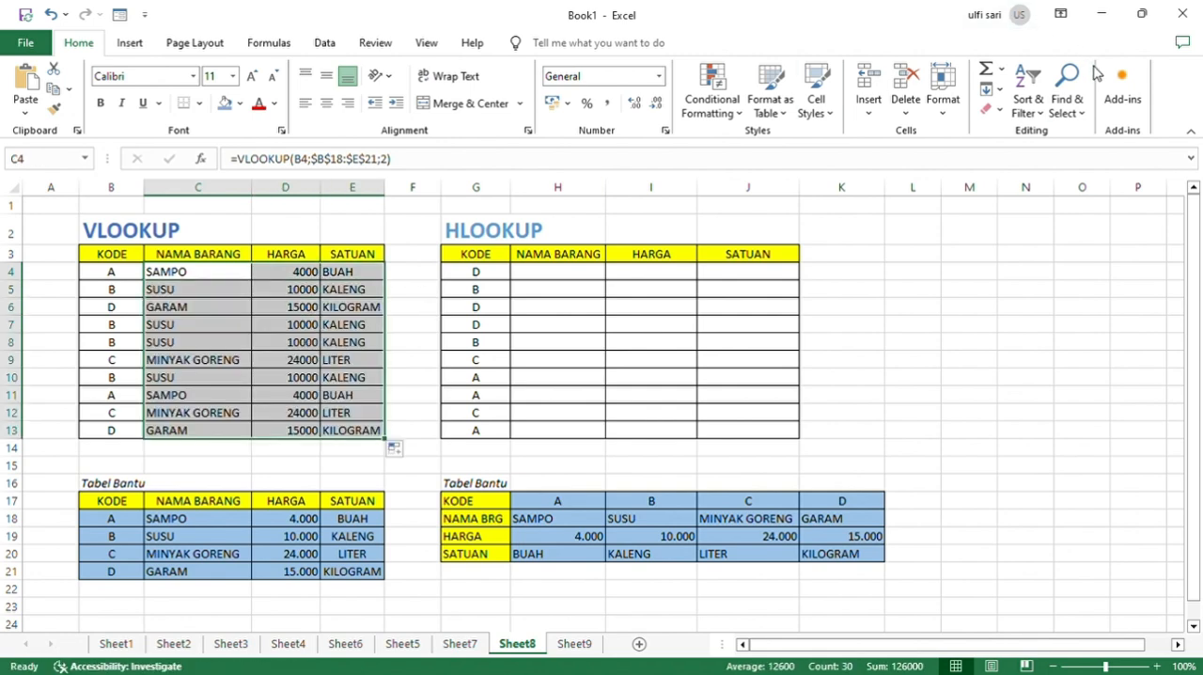
left_click(912, 254)
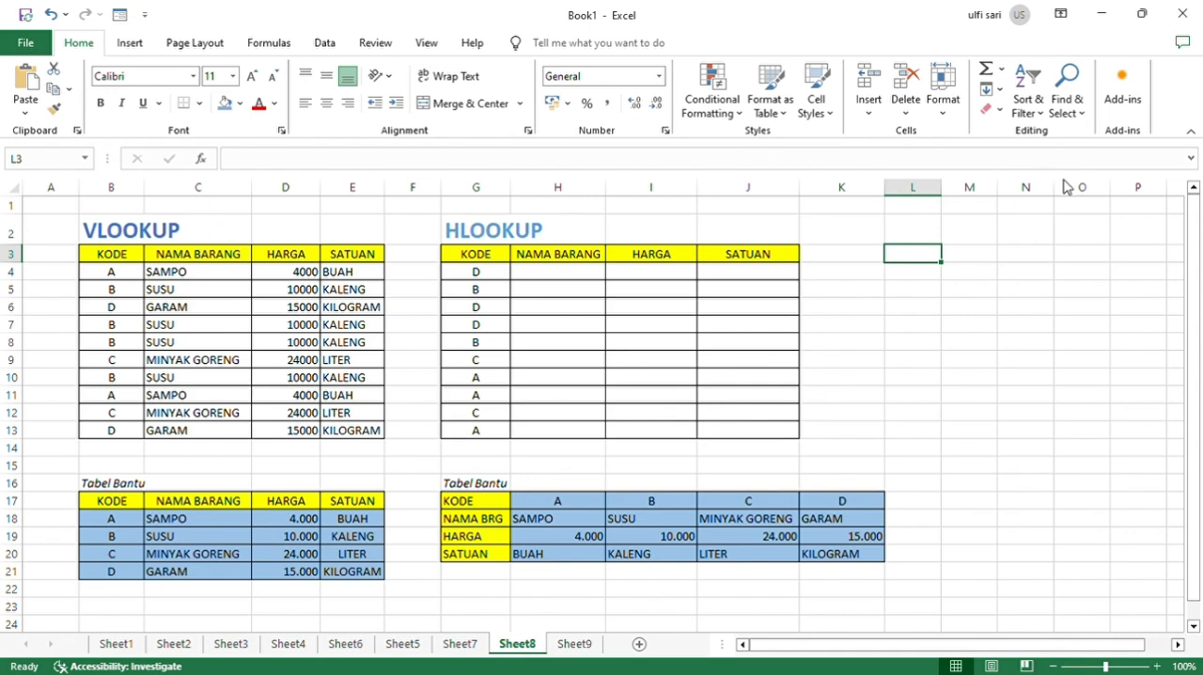
Start an HLOOKUP formula in H4 with G4 as the lookup value and H17:K20 as the table range.
left_click(547, 278)
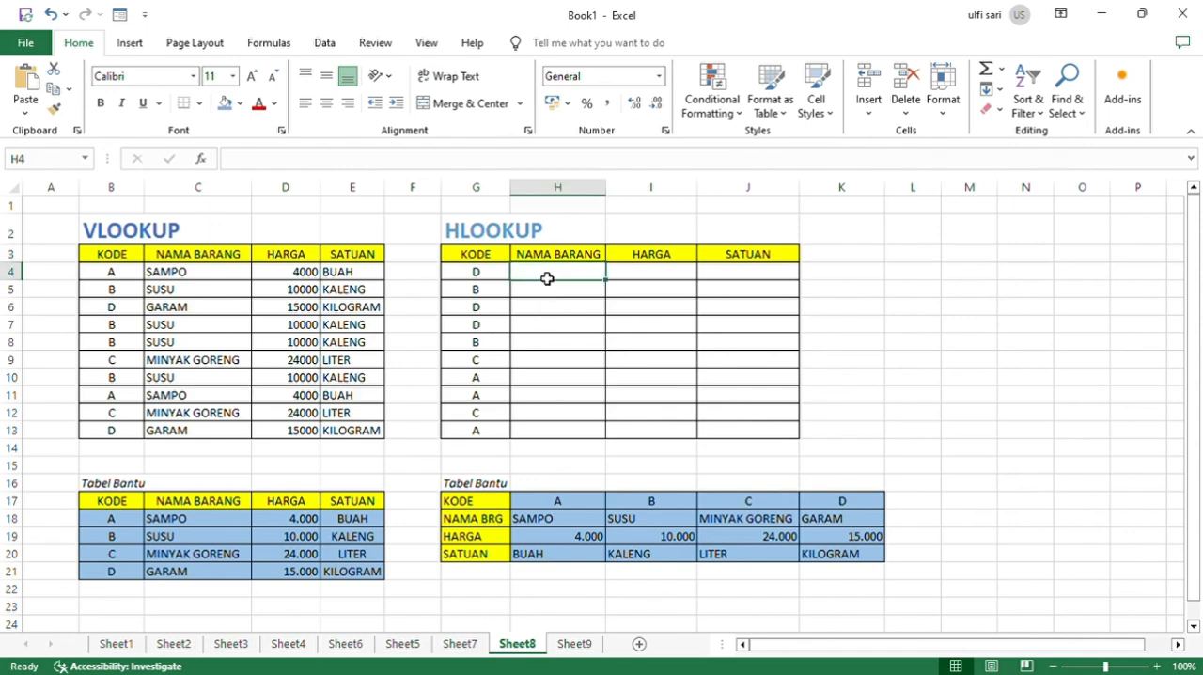
type("=")
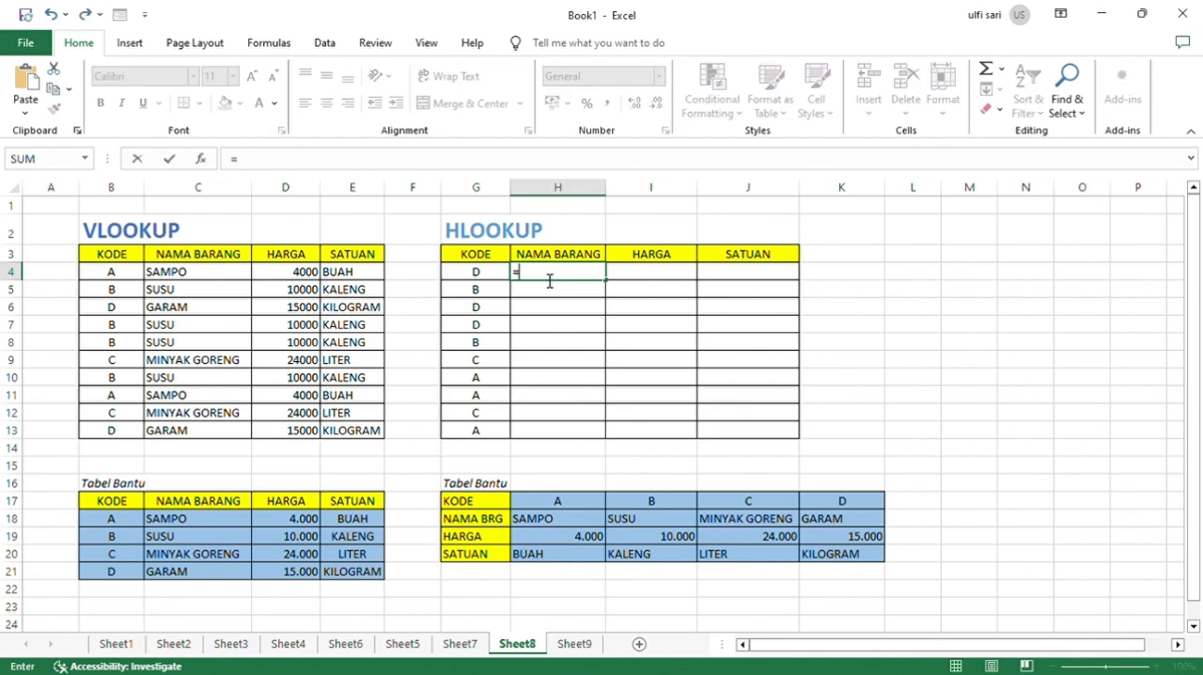
type("HLOOKUP(")
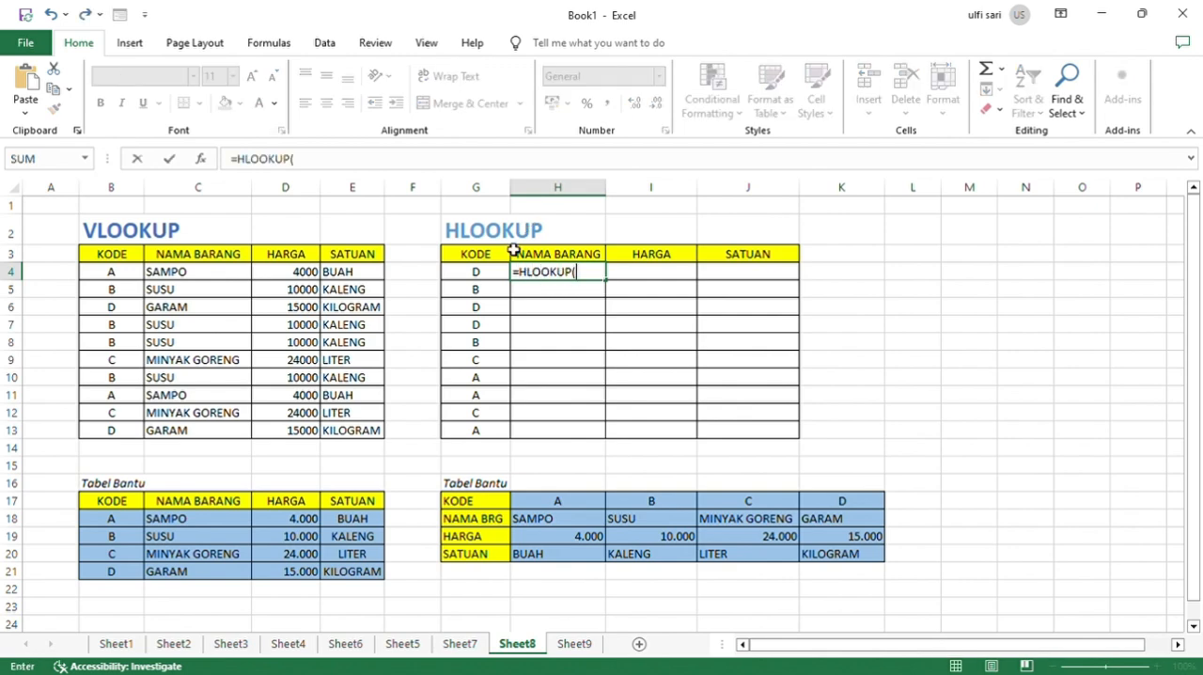
left_click(487, 274)
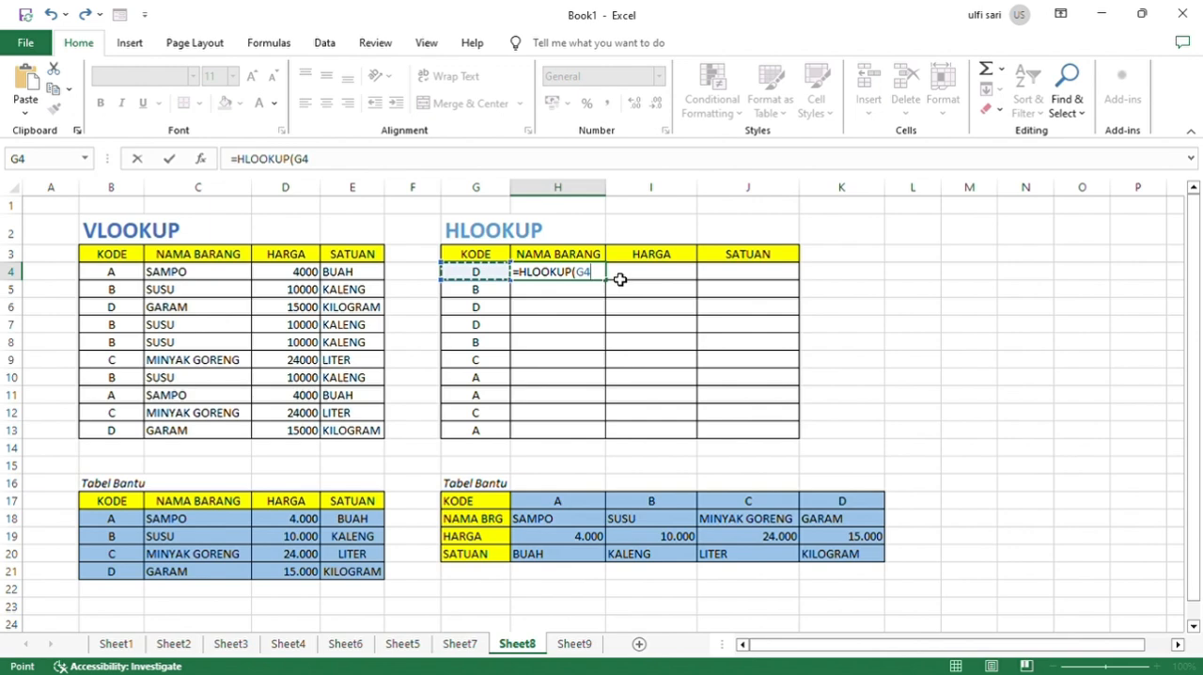
type(";")
left_click_drag(531, 498, 852, 552)
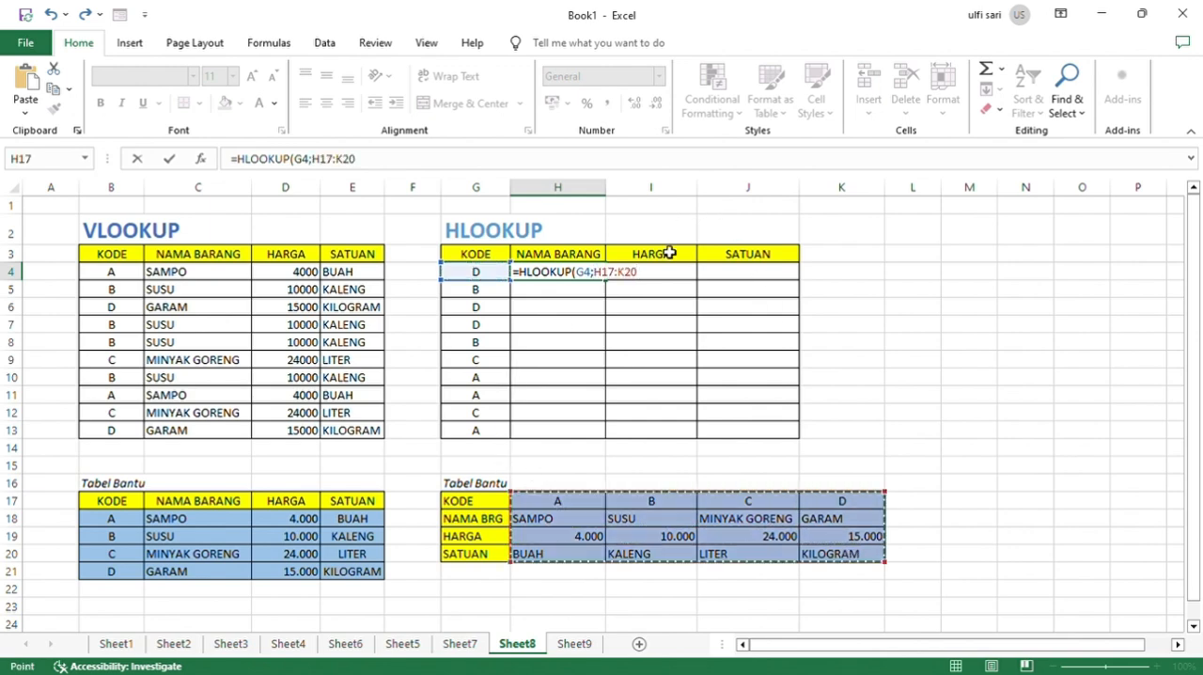
Make the HLOOKUP table range absolute as $H$17:$K$20 and complete the H4 formula with row index 2.
left_click(604, 282)
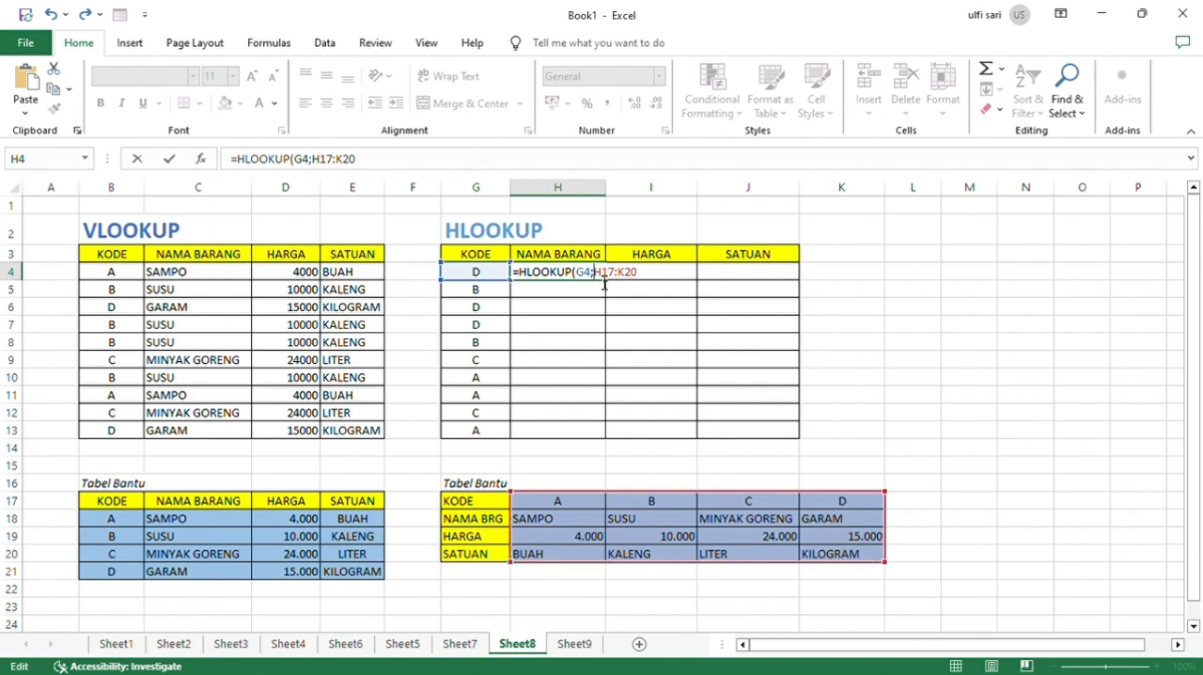
key("F4")
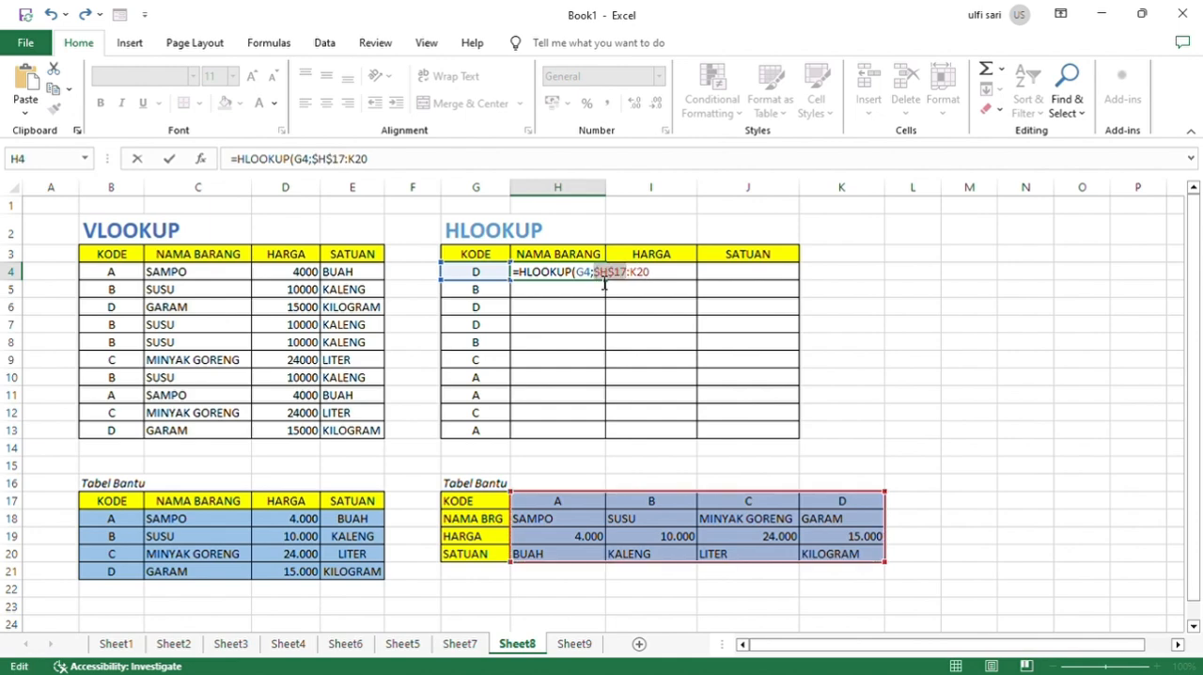
left_click(638, 279)
key("F4")
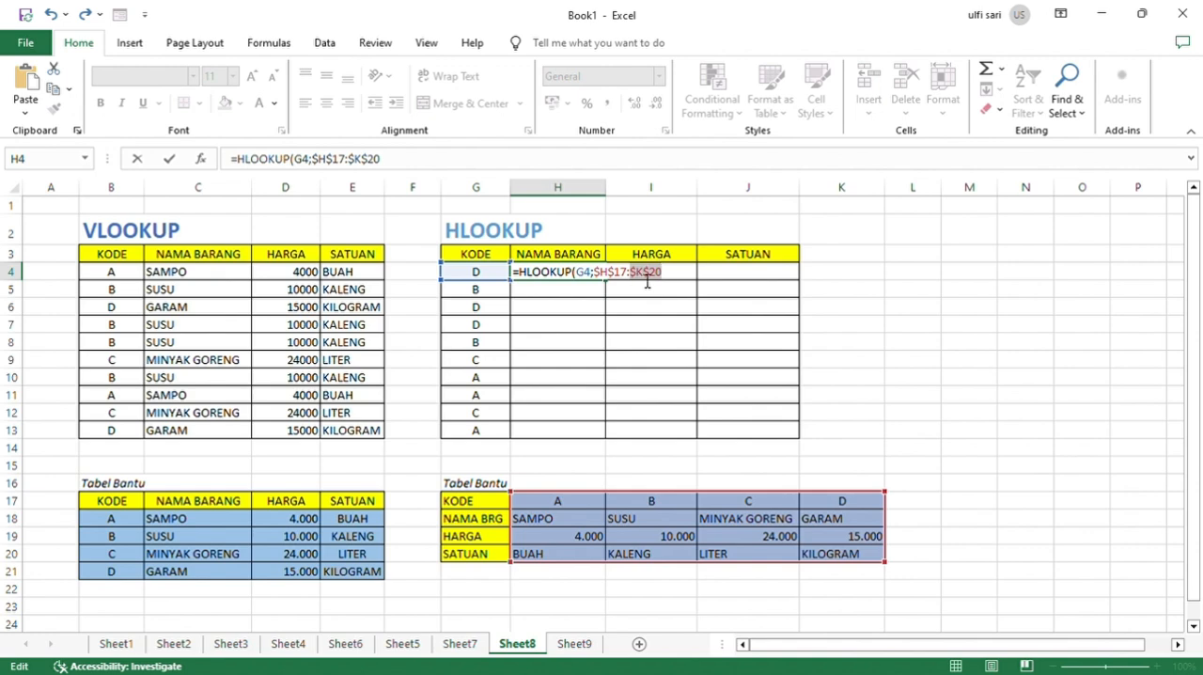
left_click(677, 280)
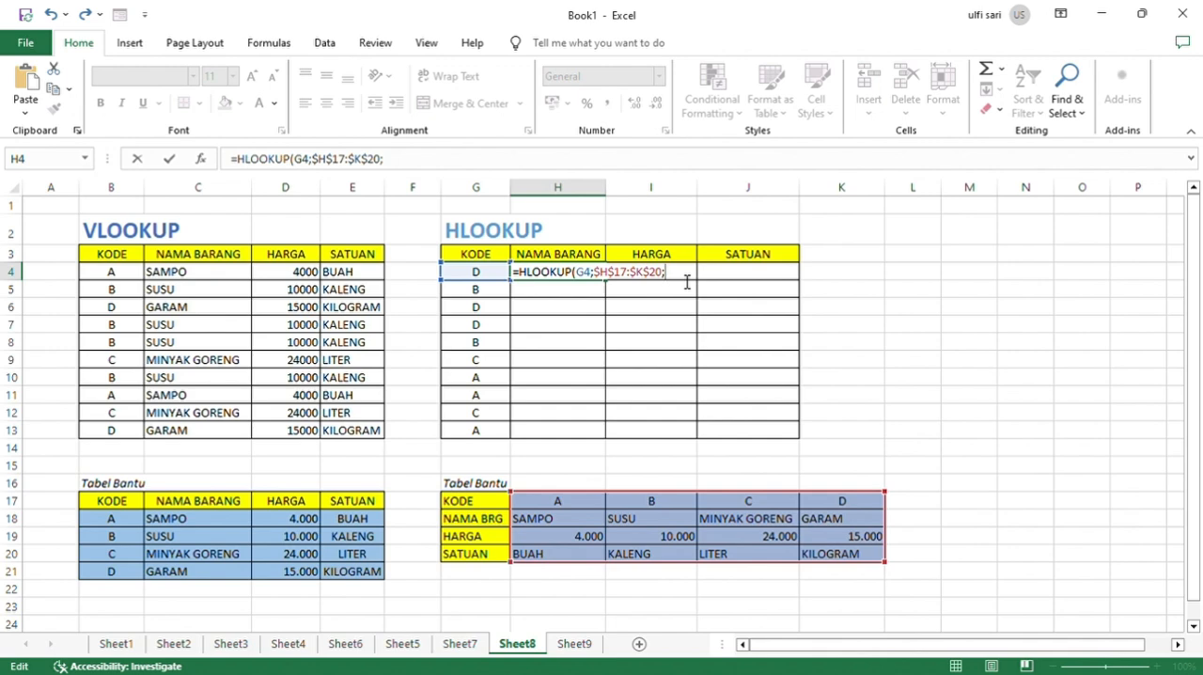
type("2")
key("Return")
Copy the H4 HLOOKUP formula into I4, keeping G4 as lookup value, and change its row index to 3.
left_click(651, 272)
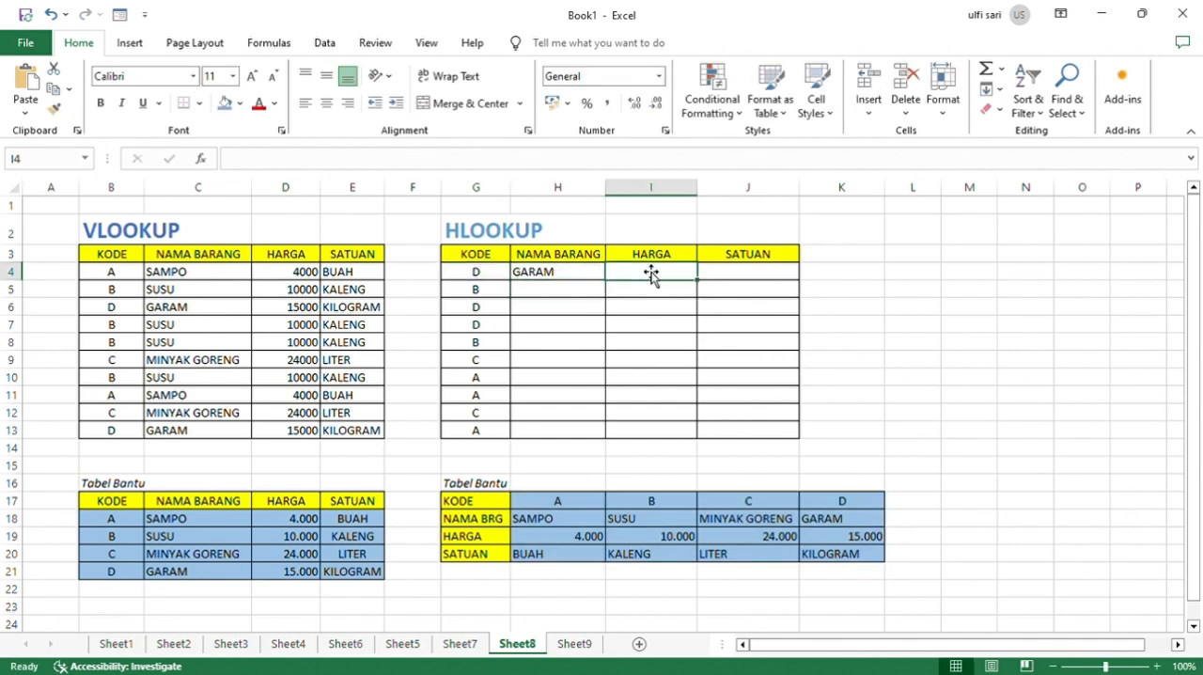
type("=HLOOKUP(G4;$H$17:$K$20;2)")
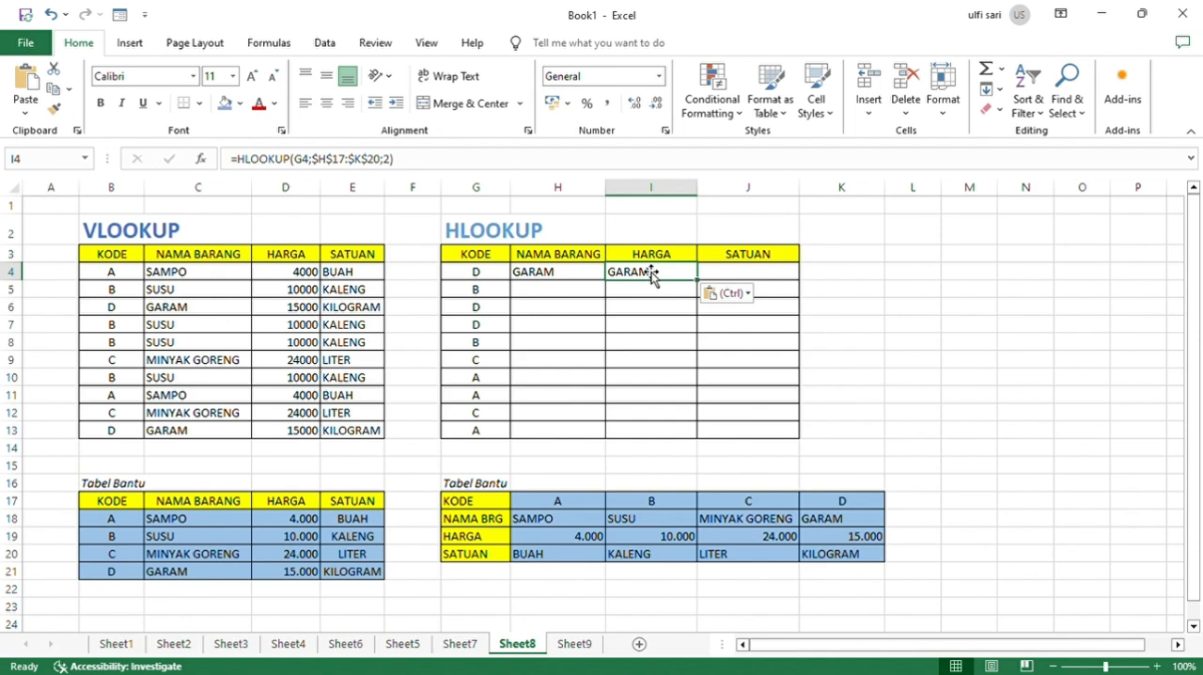
double_click(655, 271)
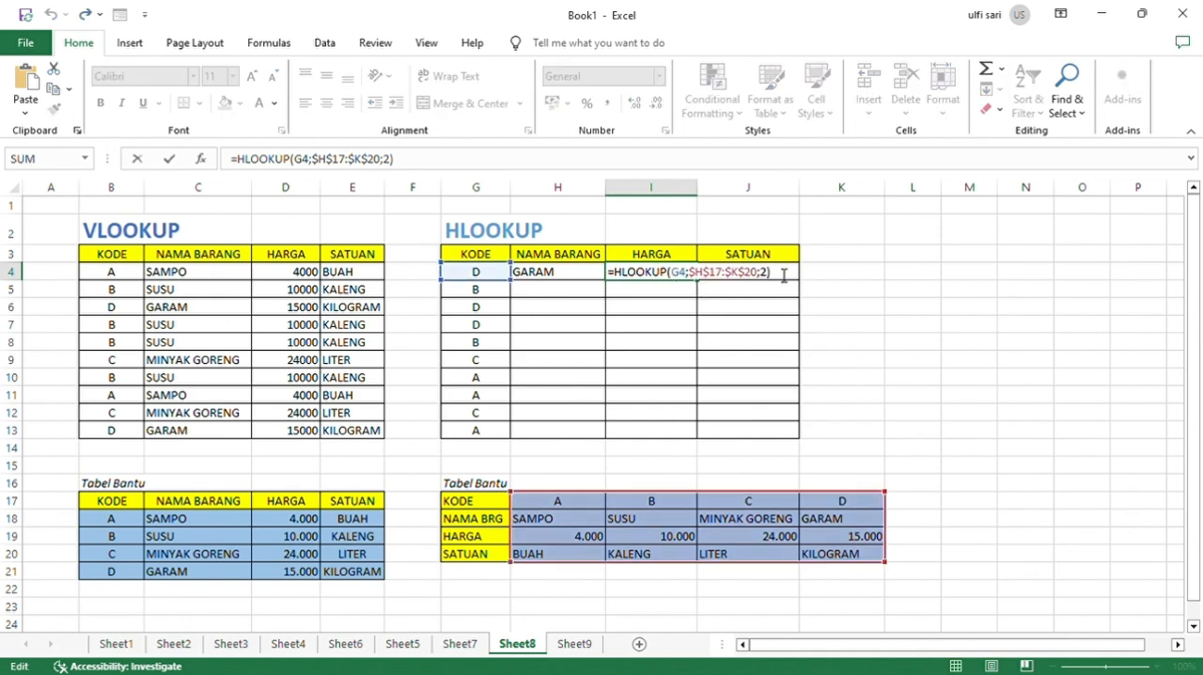
left_click(774, 276)
key("BackSpace")
type("3")
key("Return")
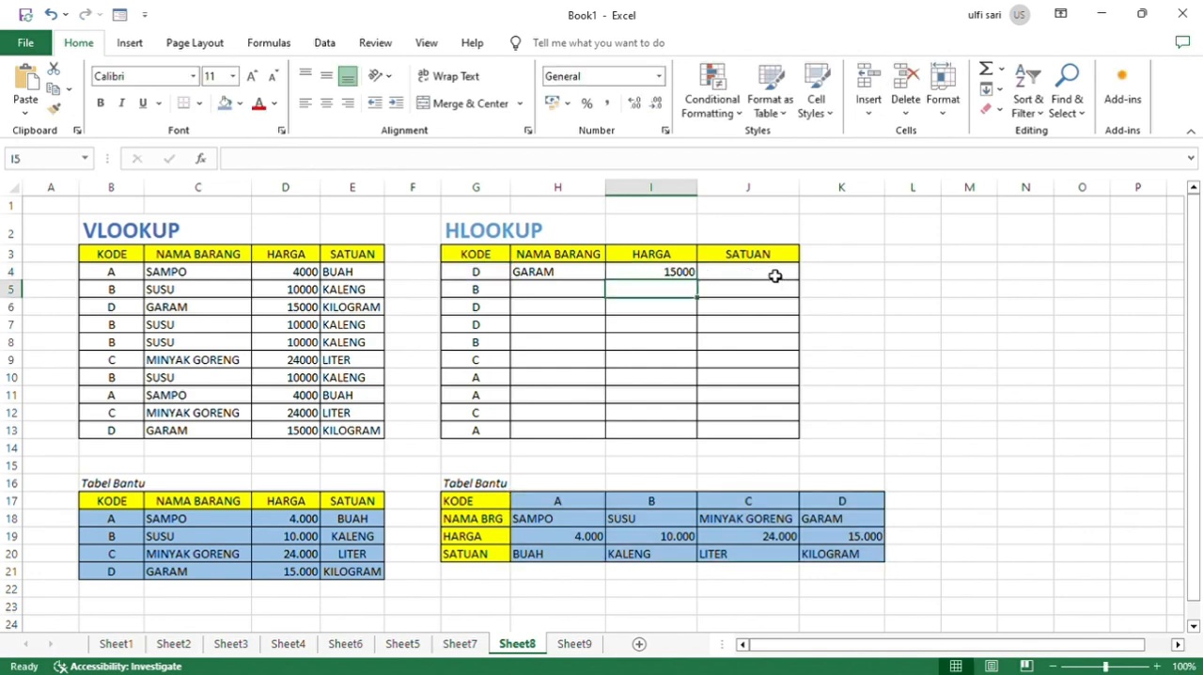
Reuse the same HLOOKUP formula in J4 with the row index changed to 4.
left_click(775, 277)
key("ctrl+v")
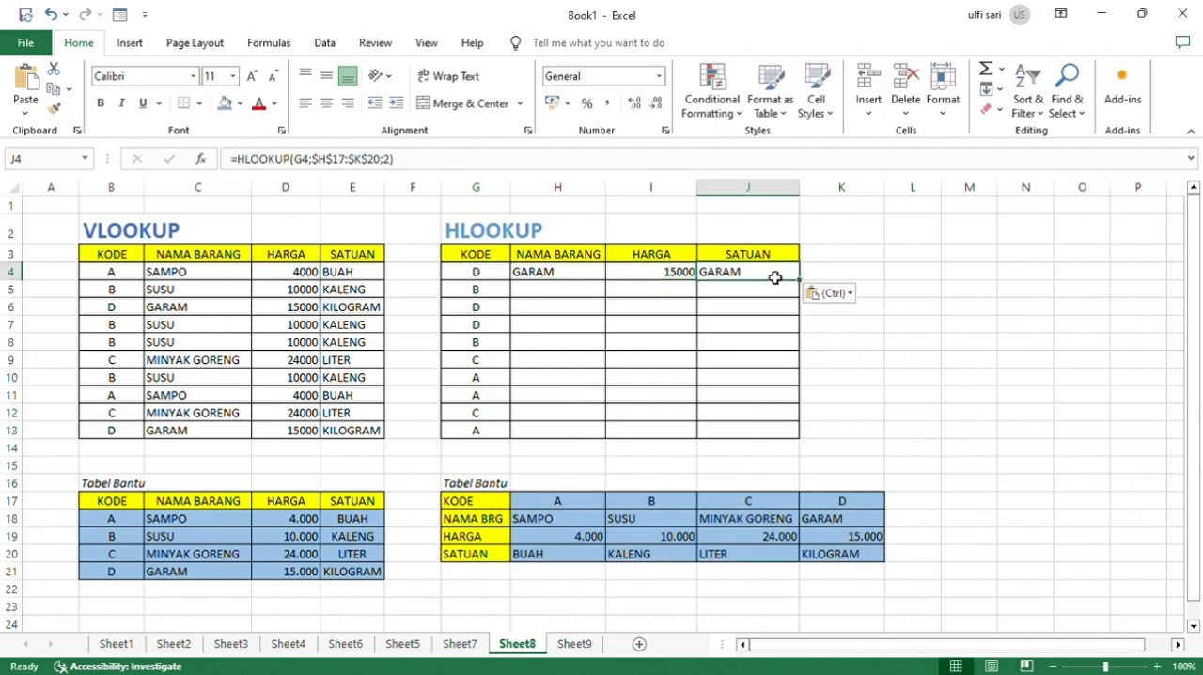
double_click(774, 277)
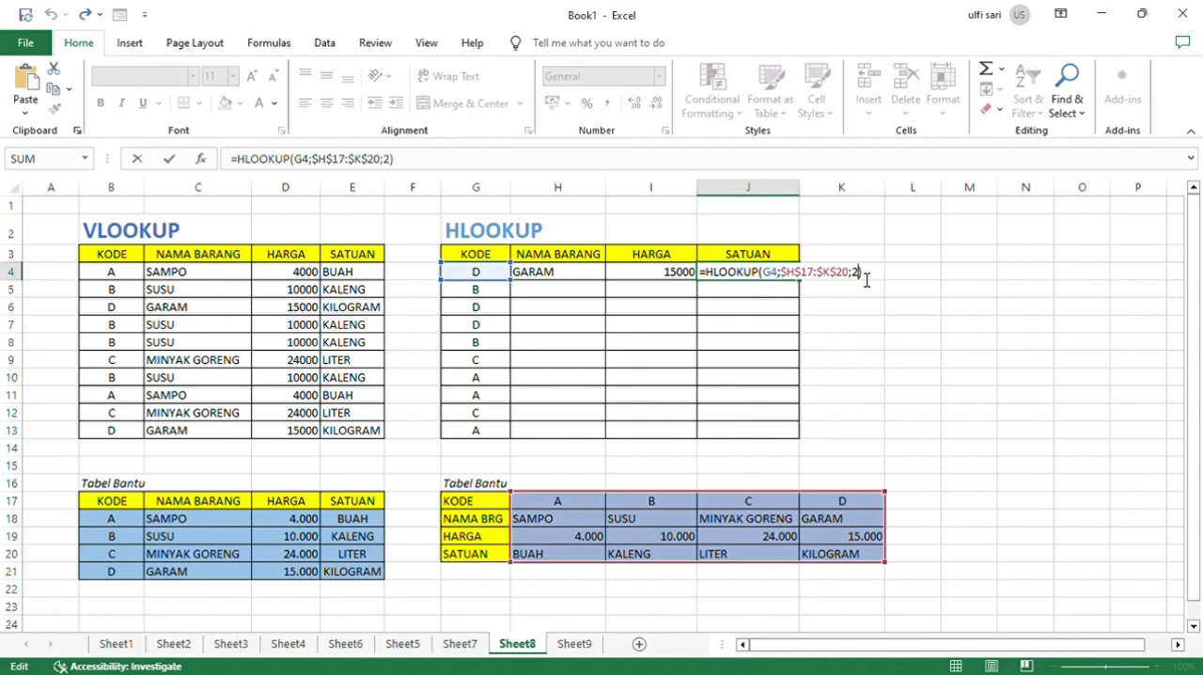
key("BackSpace")
type("4")
key("Return")
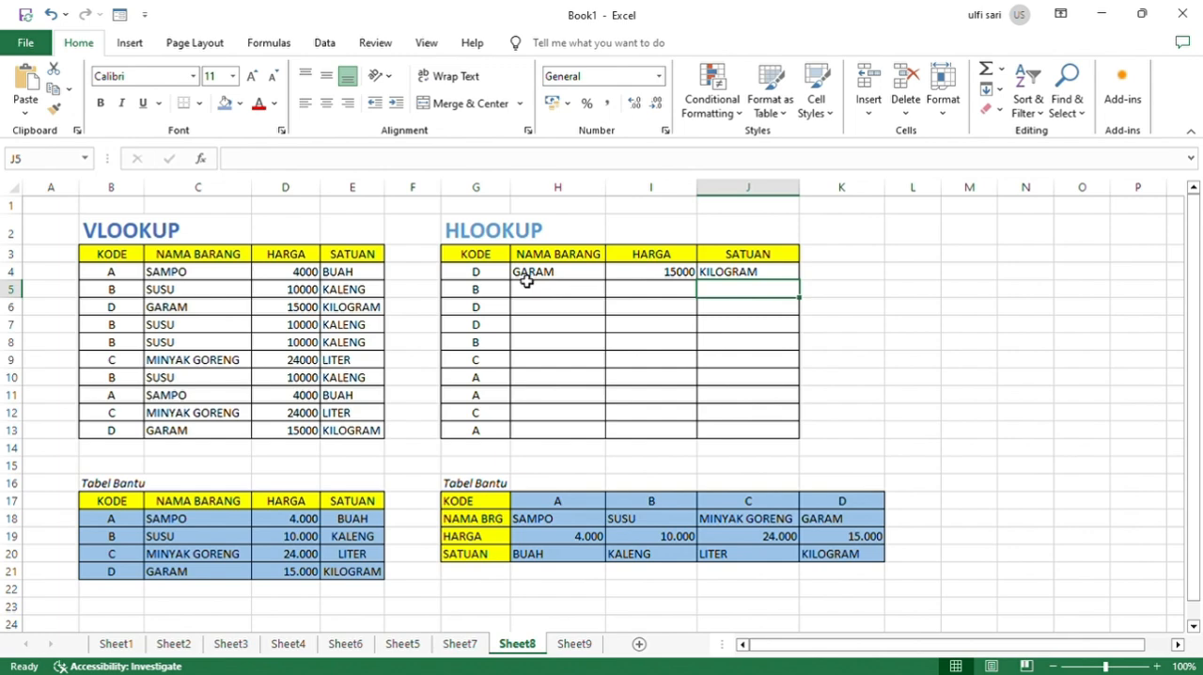
Fill the HLOOKUP formulas in H4:J4 down to row 13.
left_click_drag(526, 279, 805, 434)
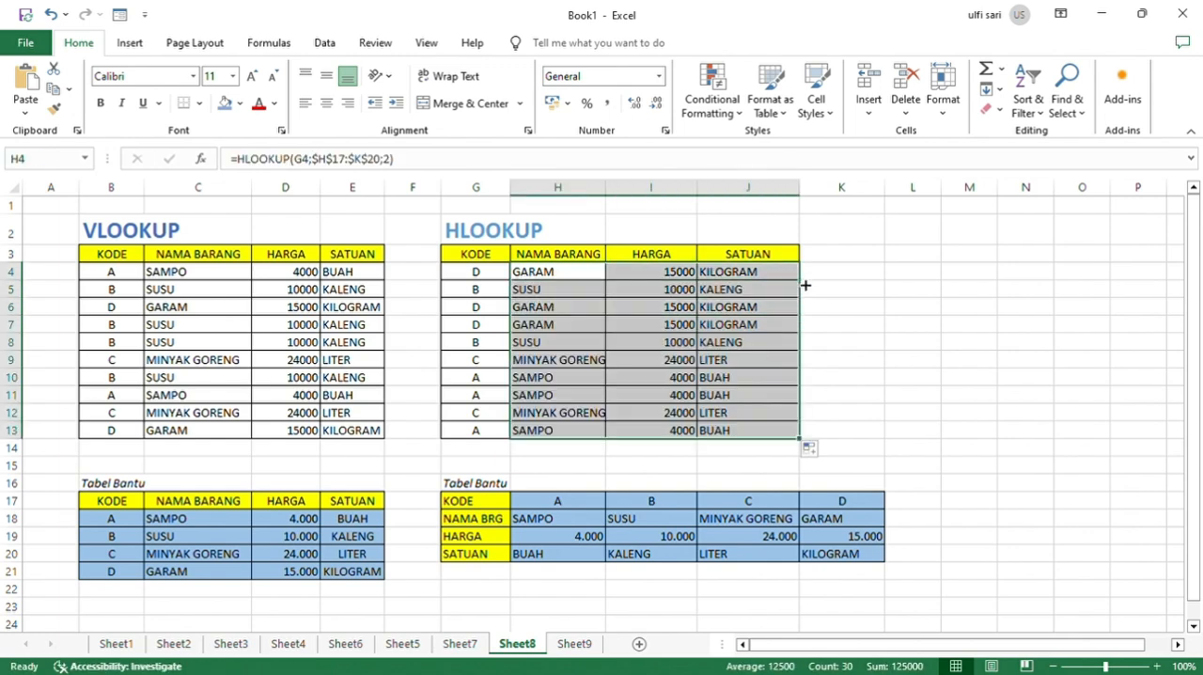
left_click(840, 314)
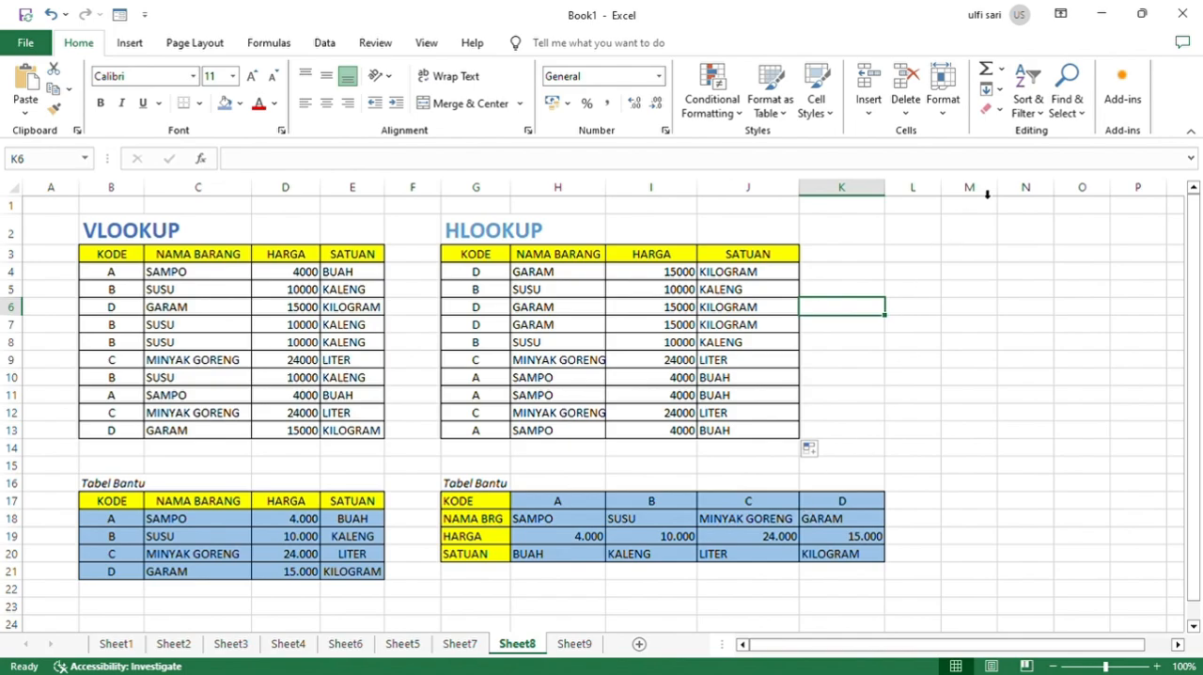